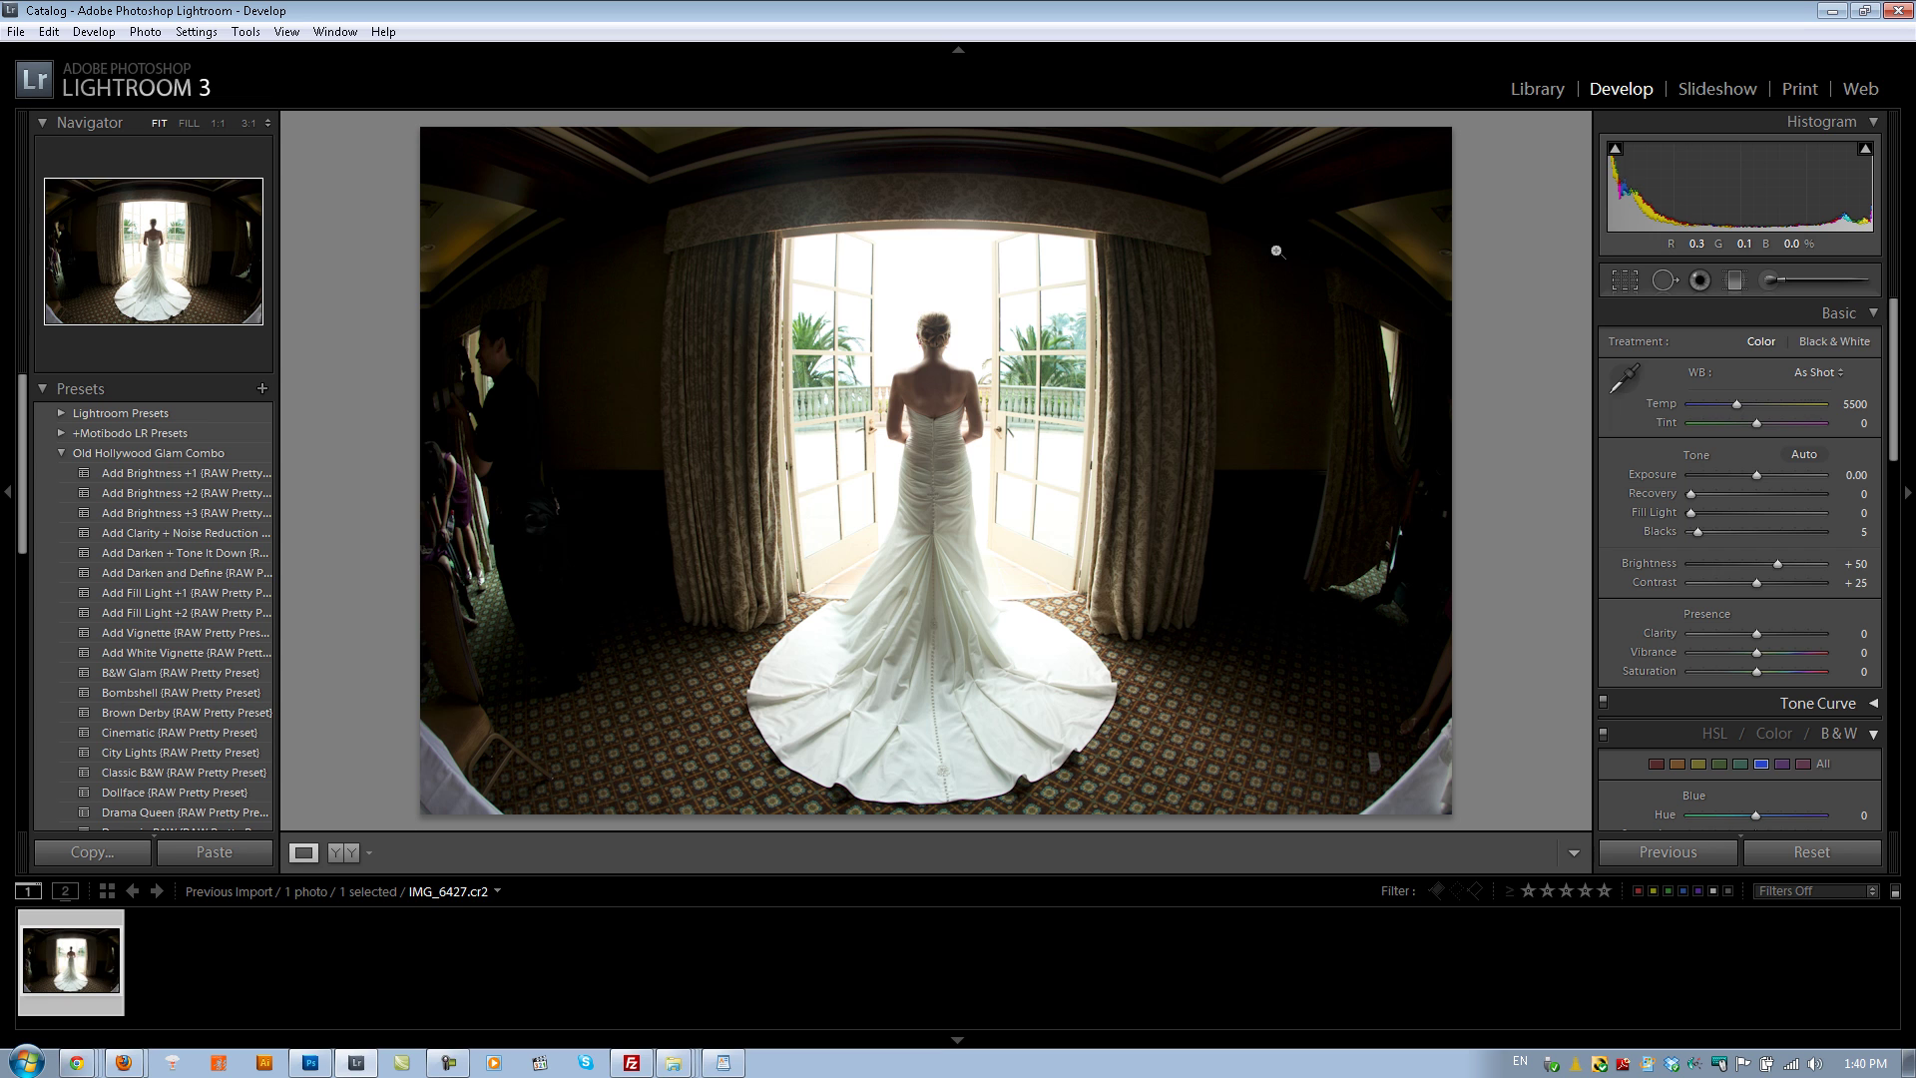
- Switch to full screen and hide the module picker, filmstrip and presets panel to enlarge the photo
key(f)
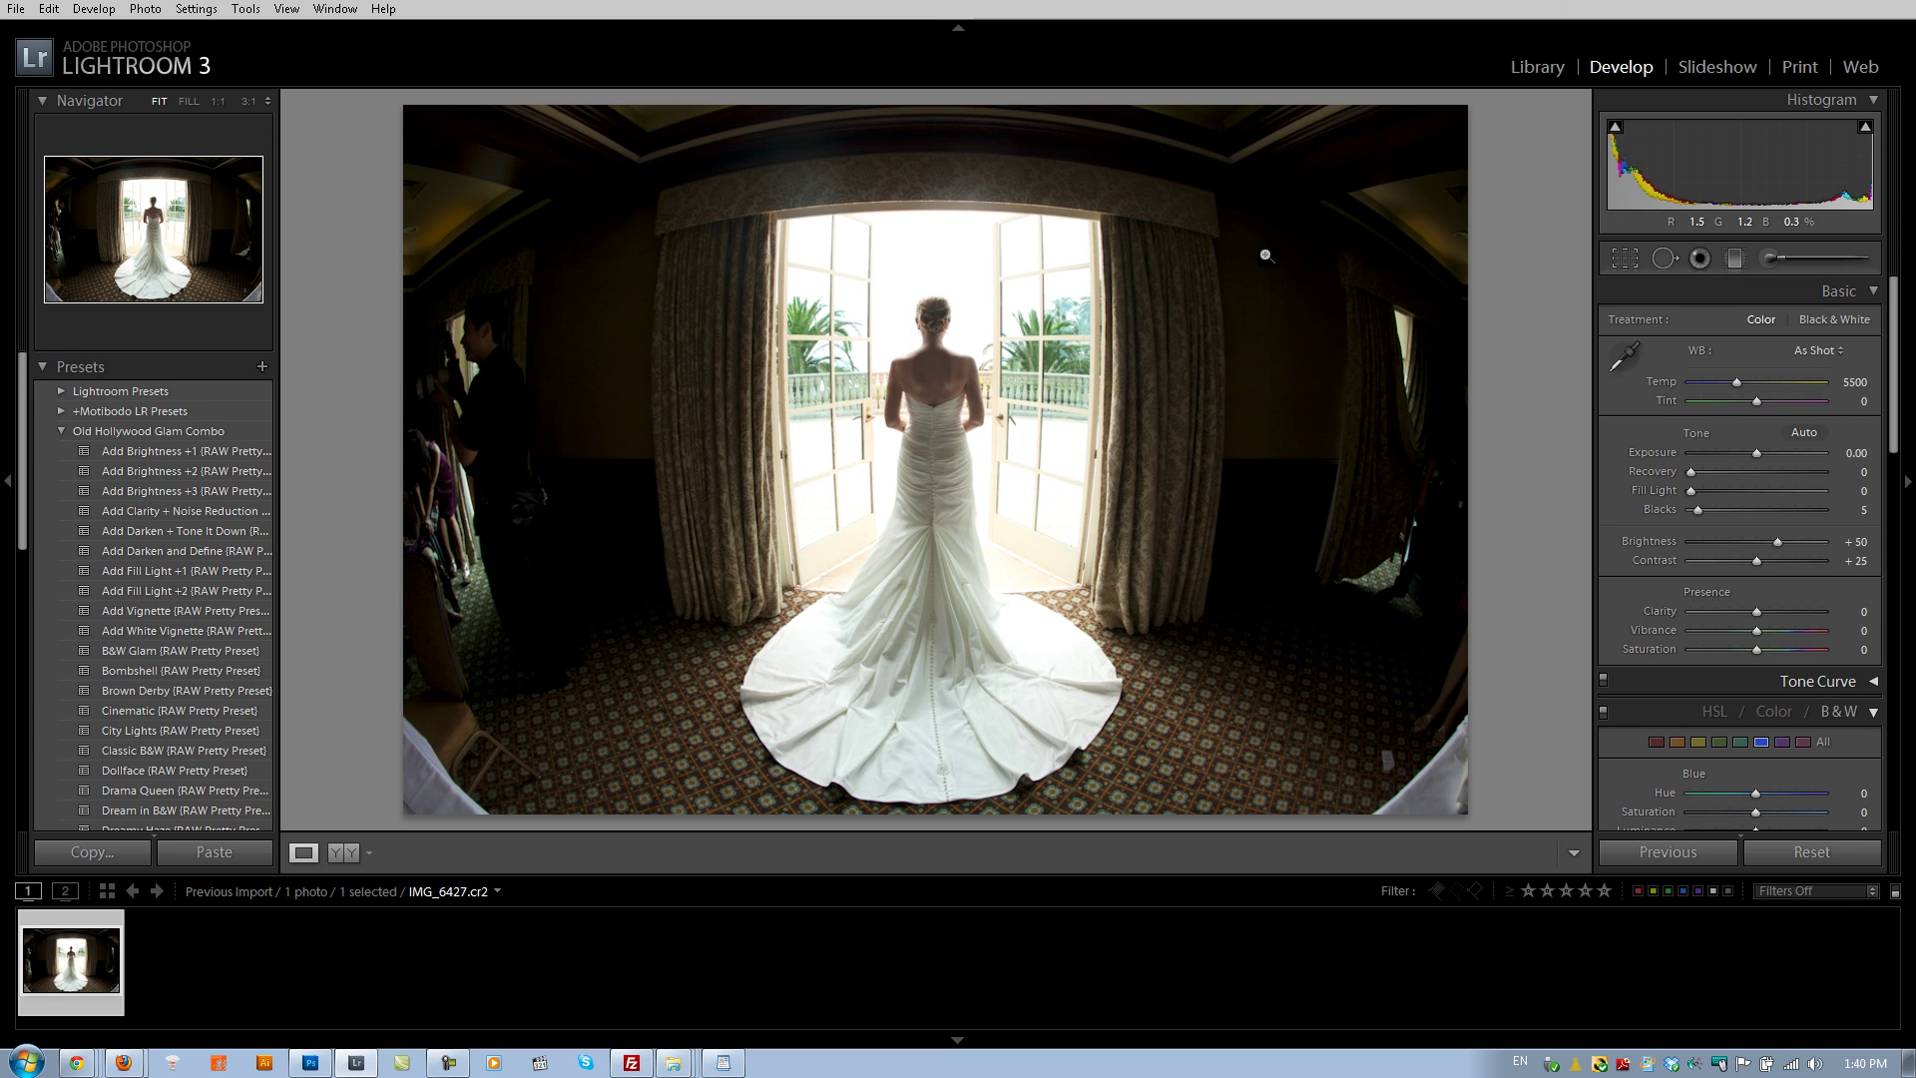
key(F5)
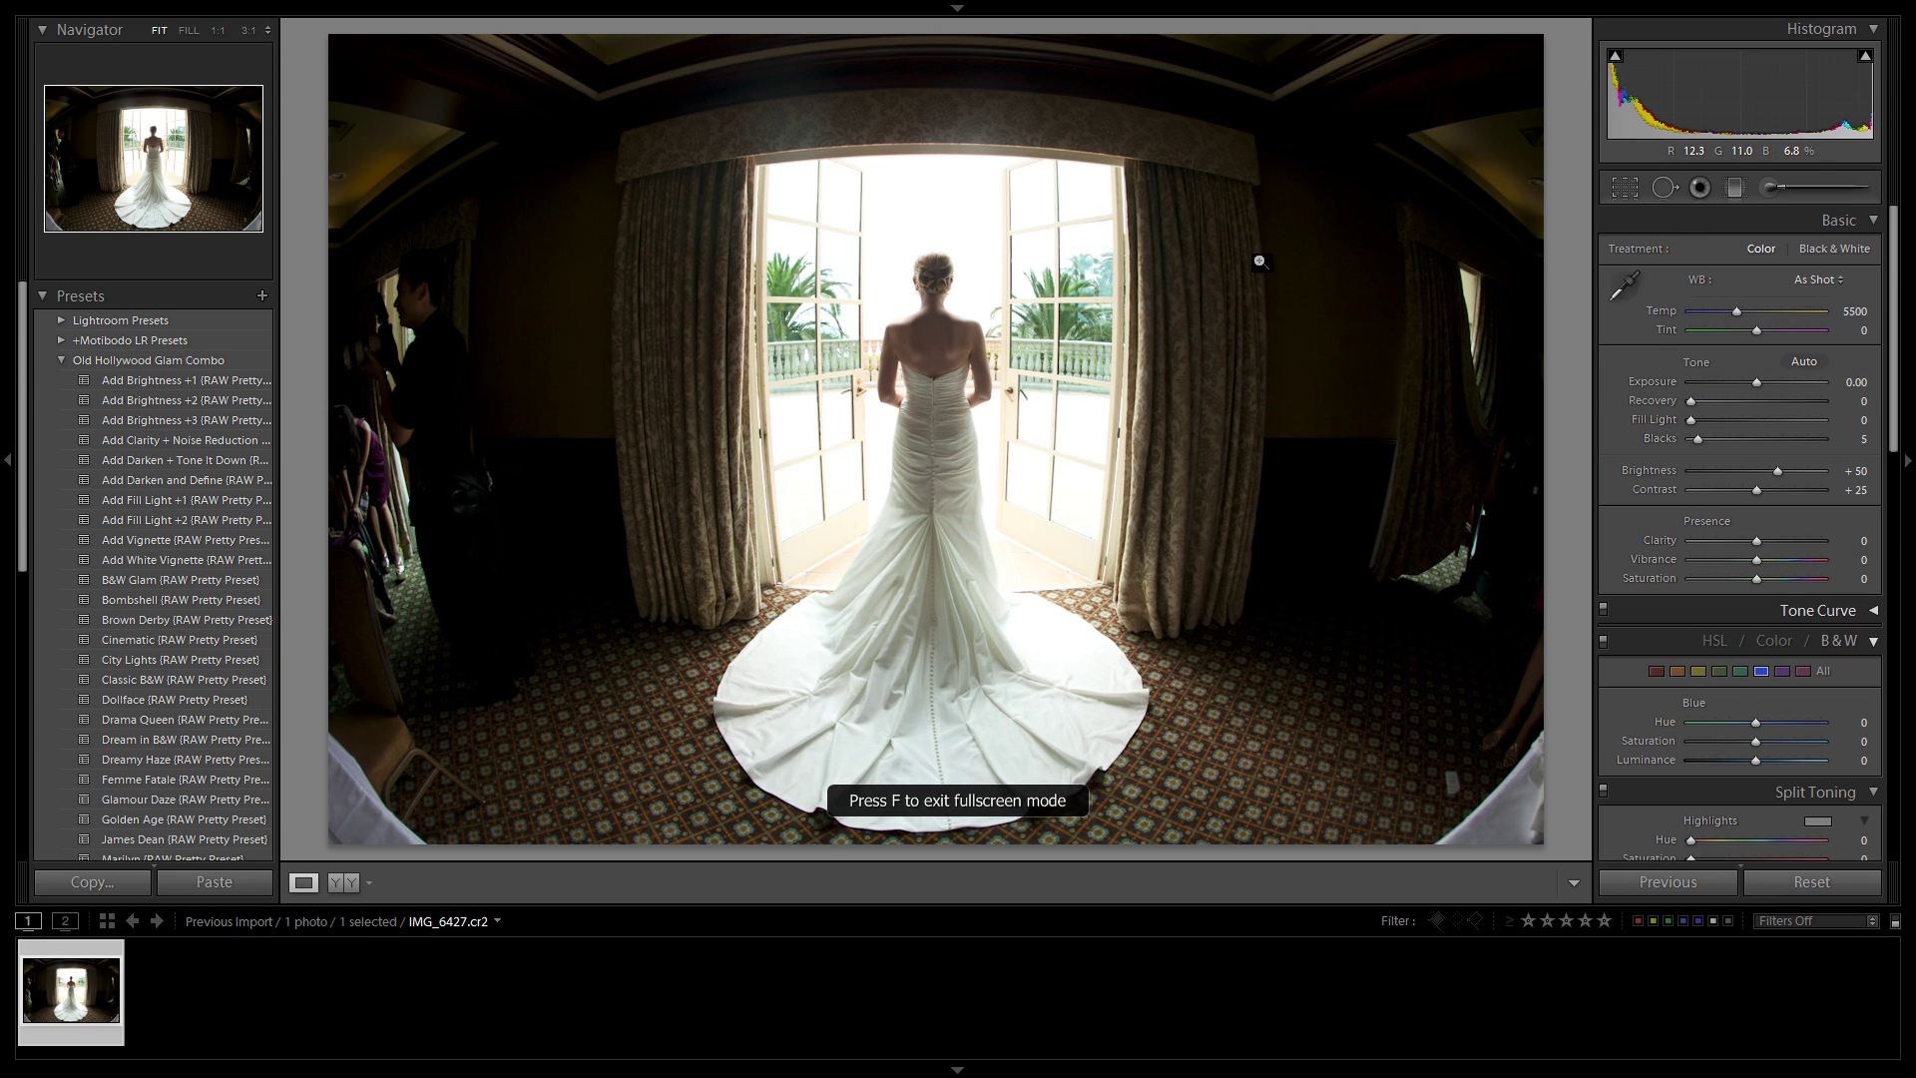
key(F6)
key(F7)
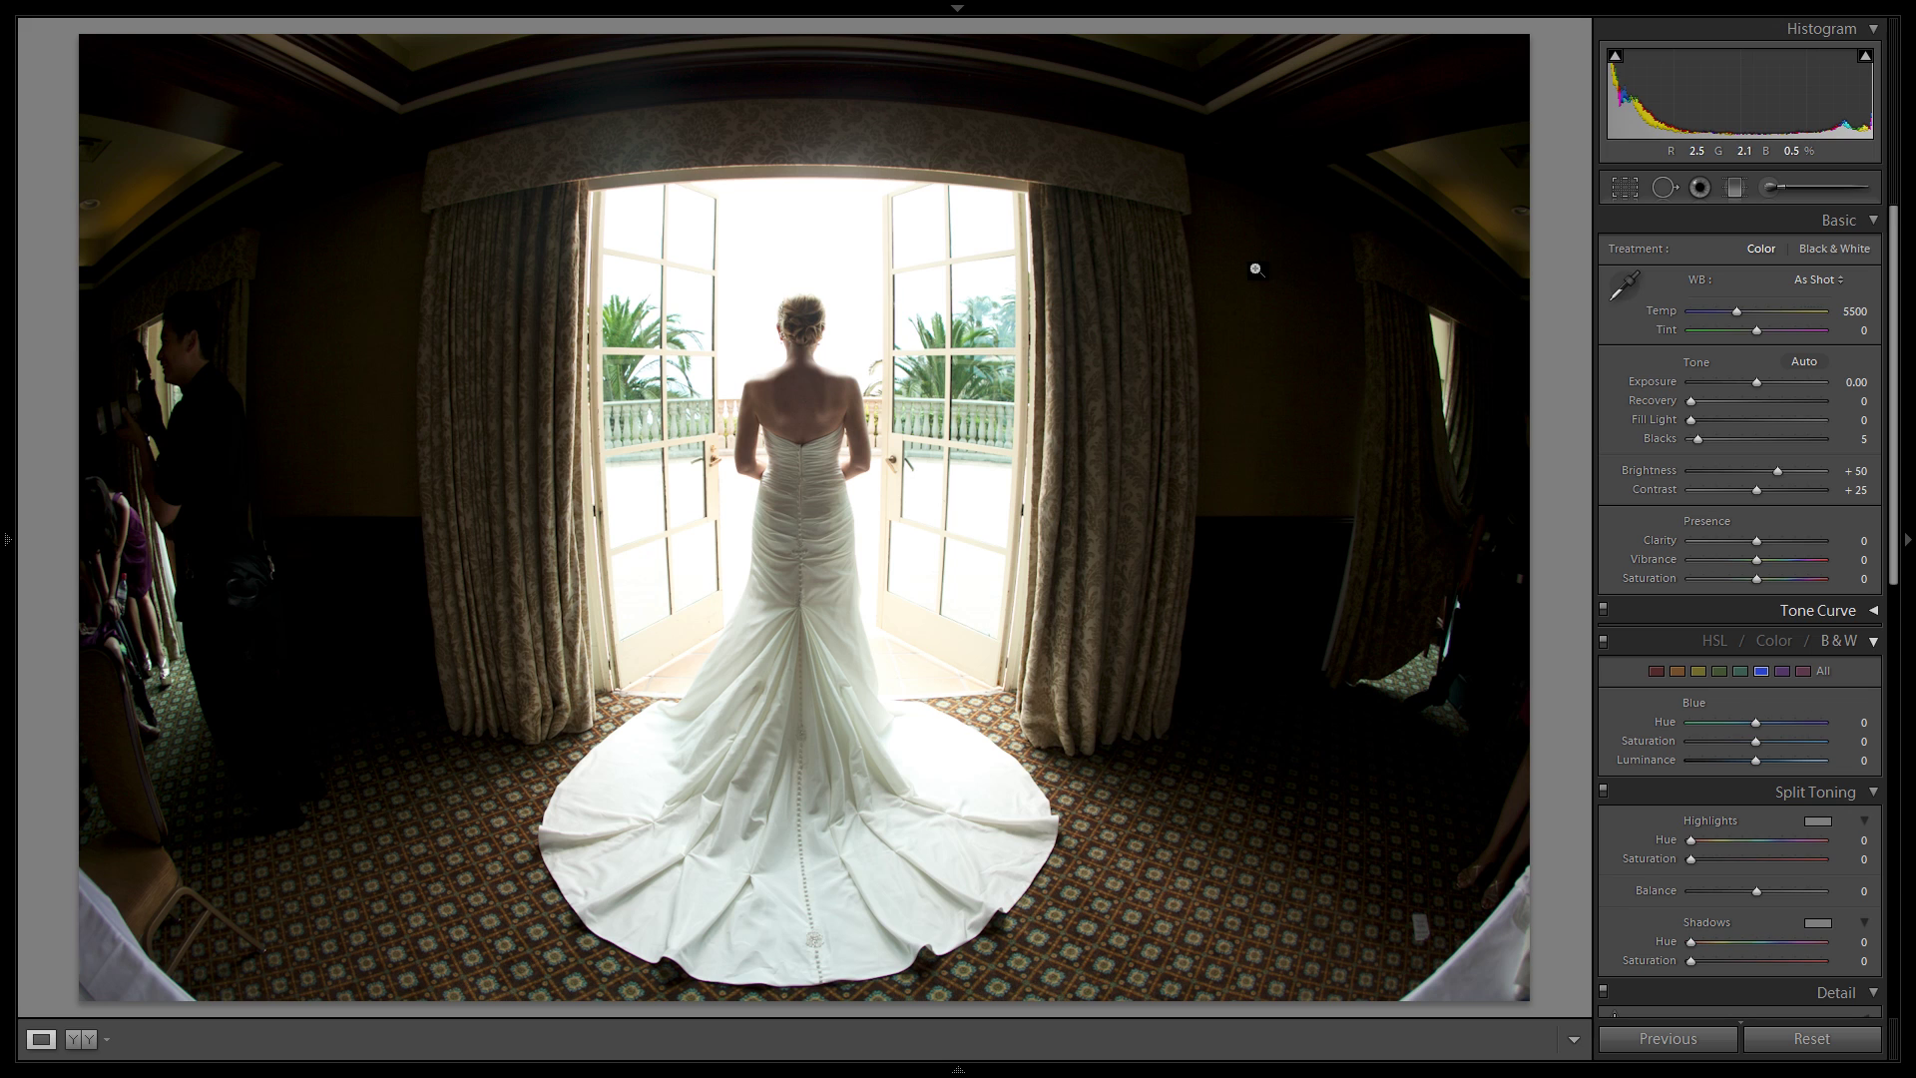
- Set up an Adjustment Brush with Exposure -4.00, Brightness -200 and a brush size of 36
click(1767, 188)
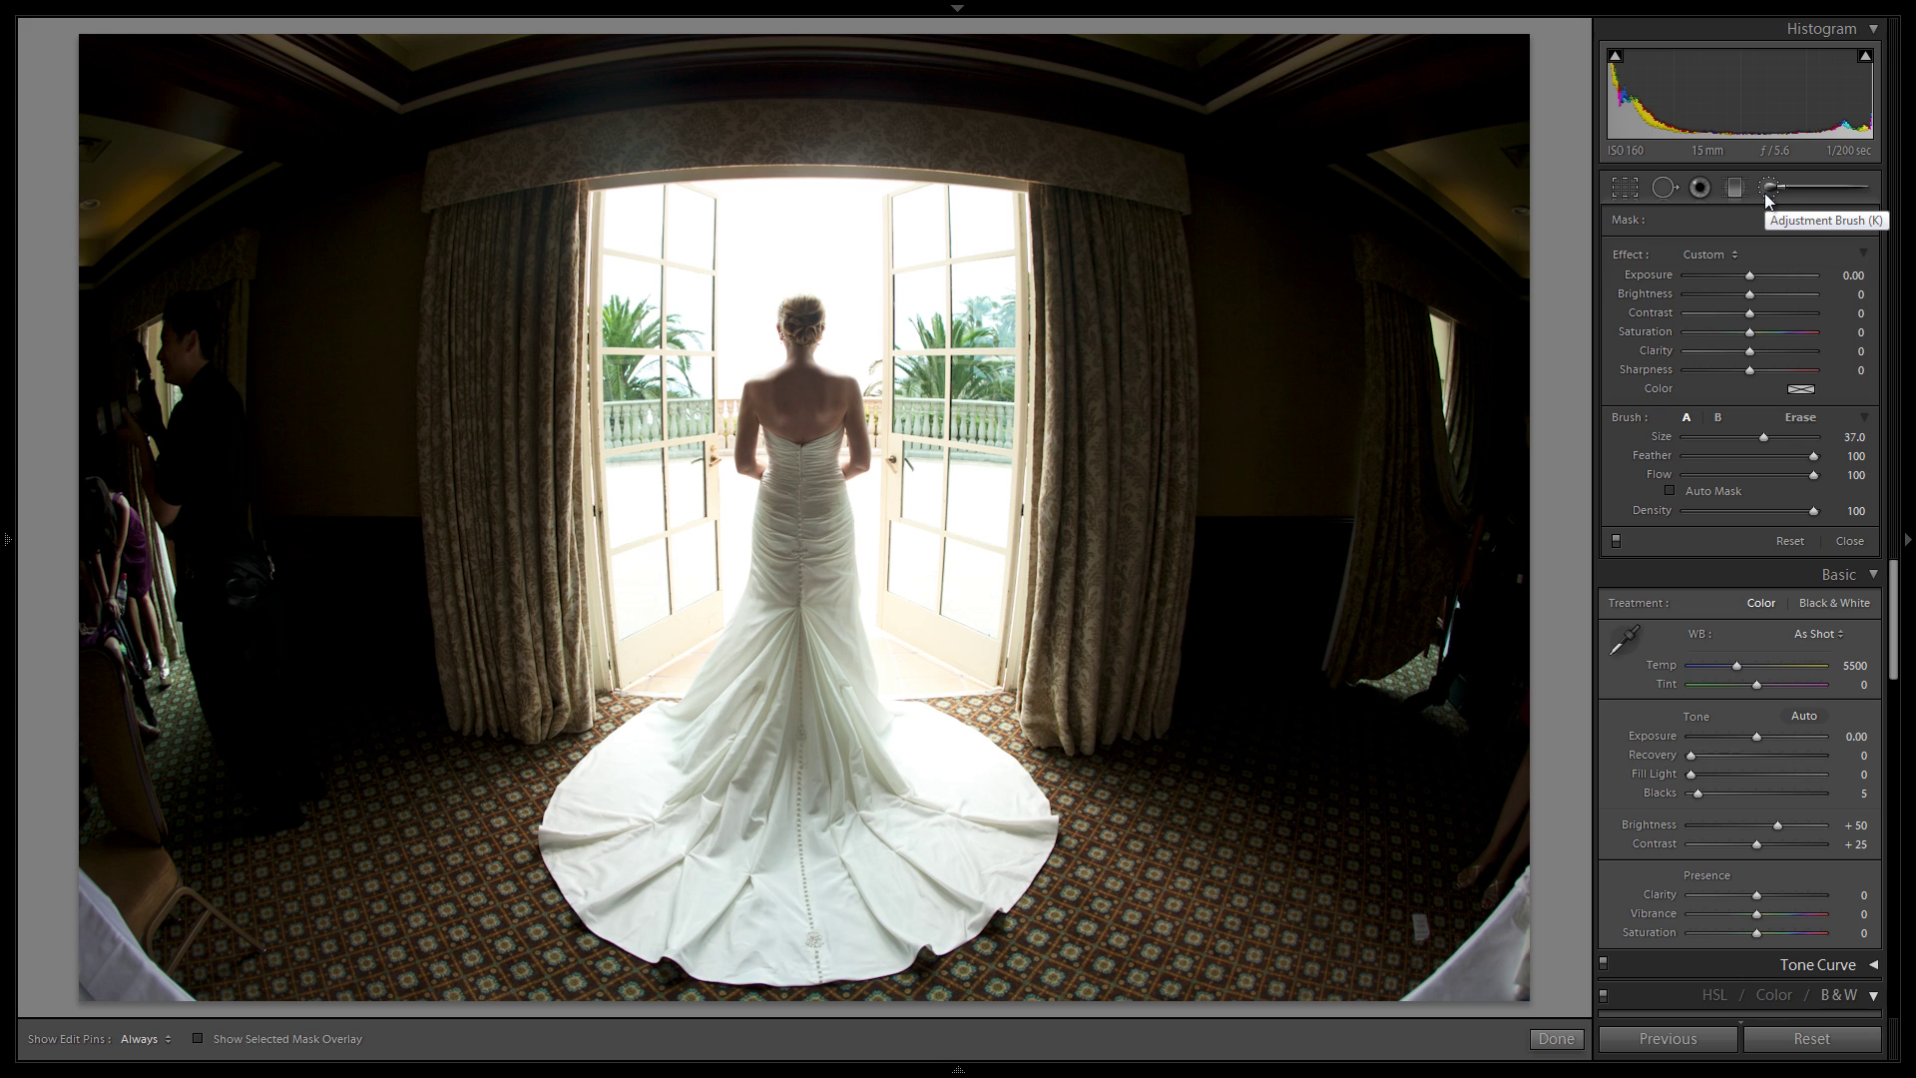
scroll(1398, 242, down, 3)
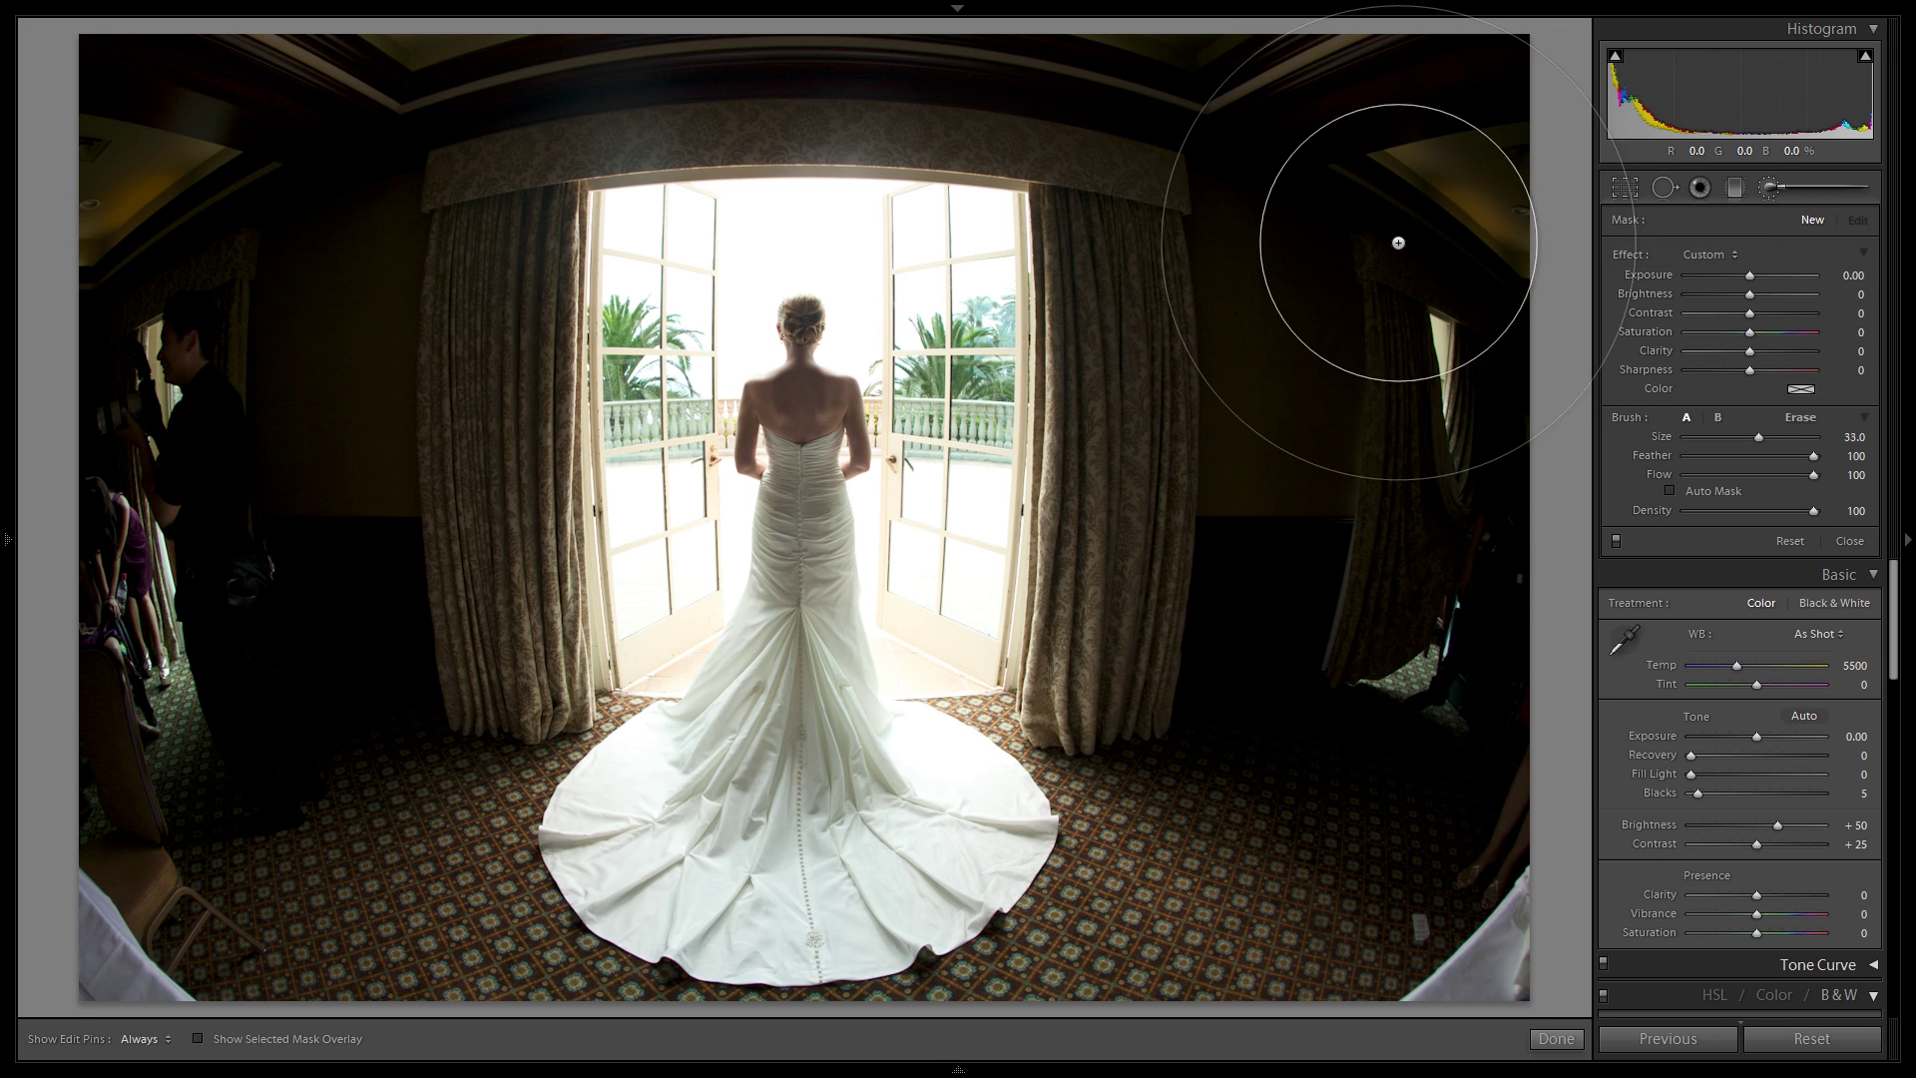
scroll(1417, 245, down, 3)
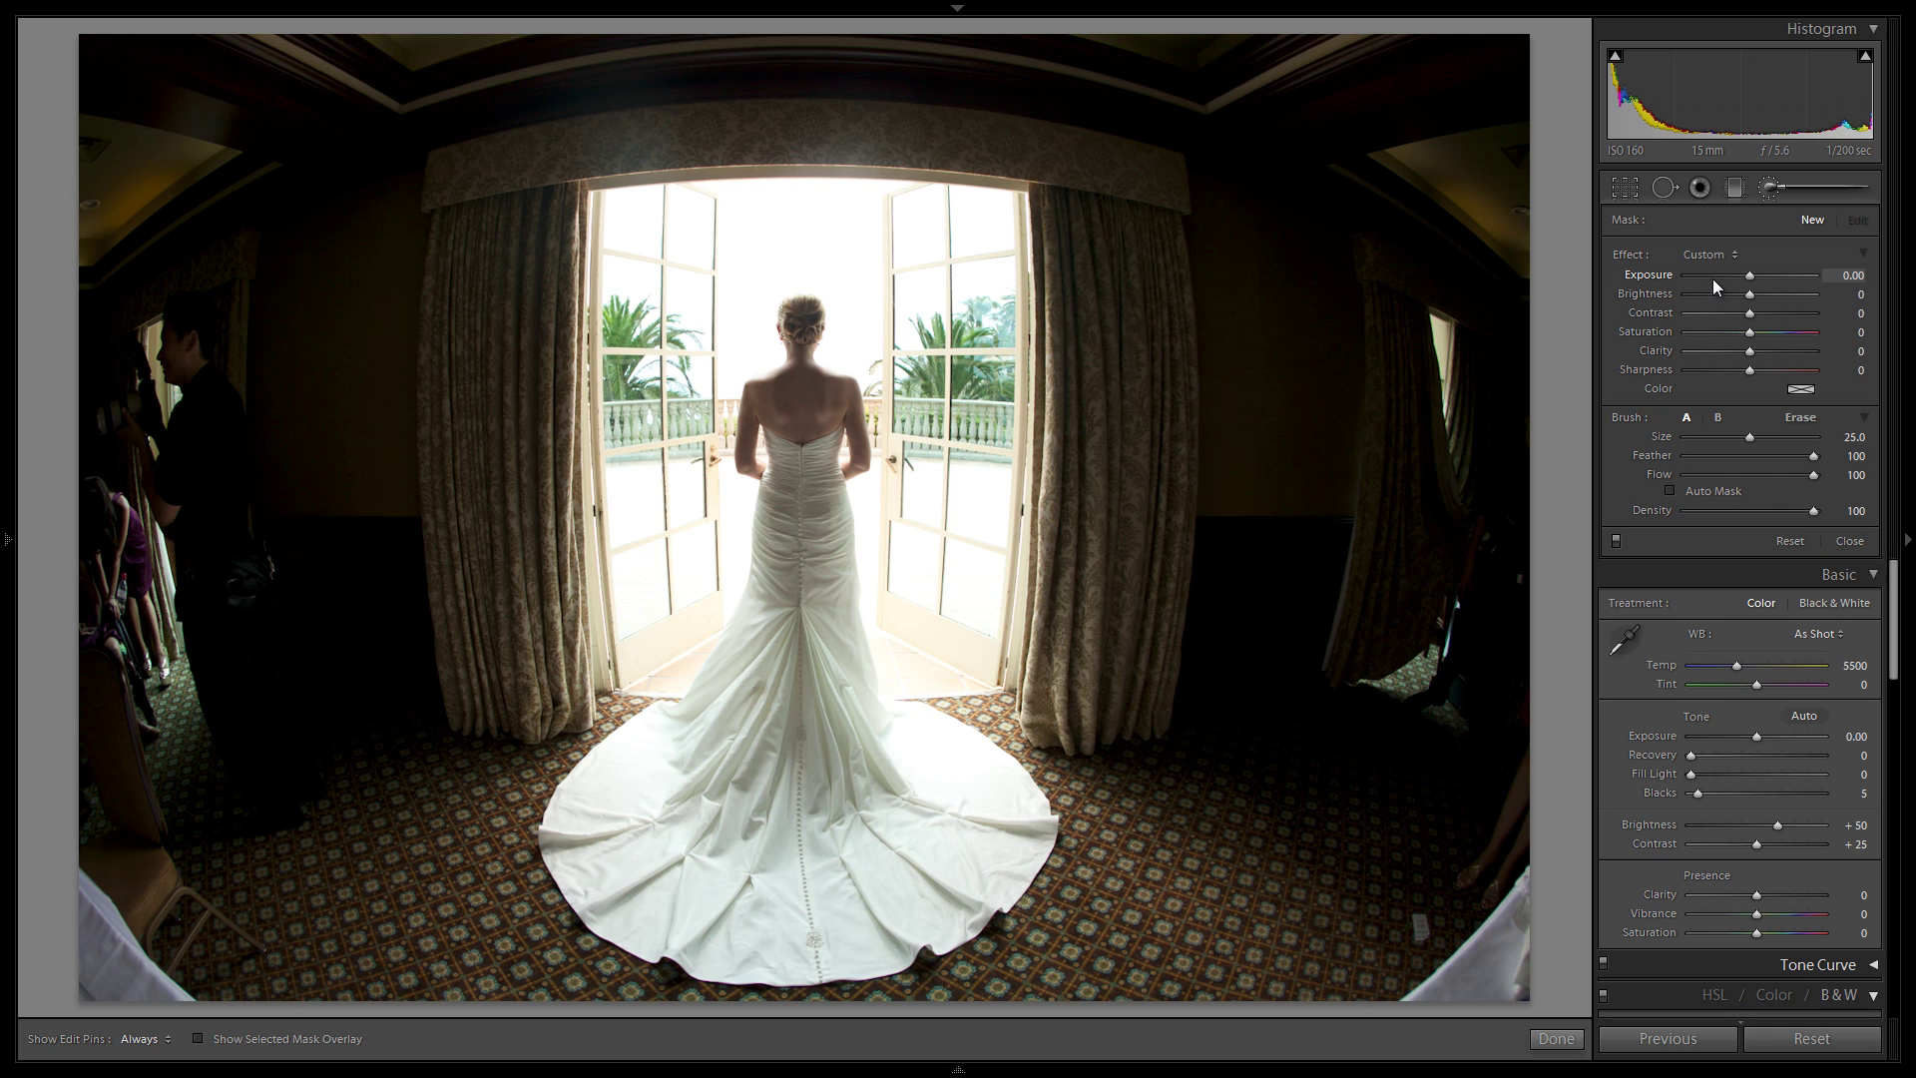
drag(1717, 277, 1644, 294)
scroll(1445, 210, up, 3)
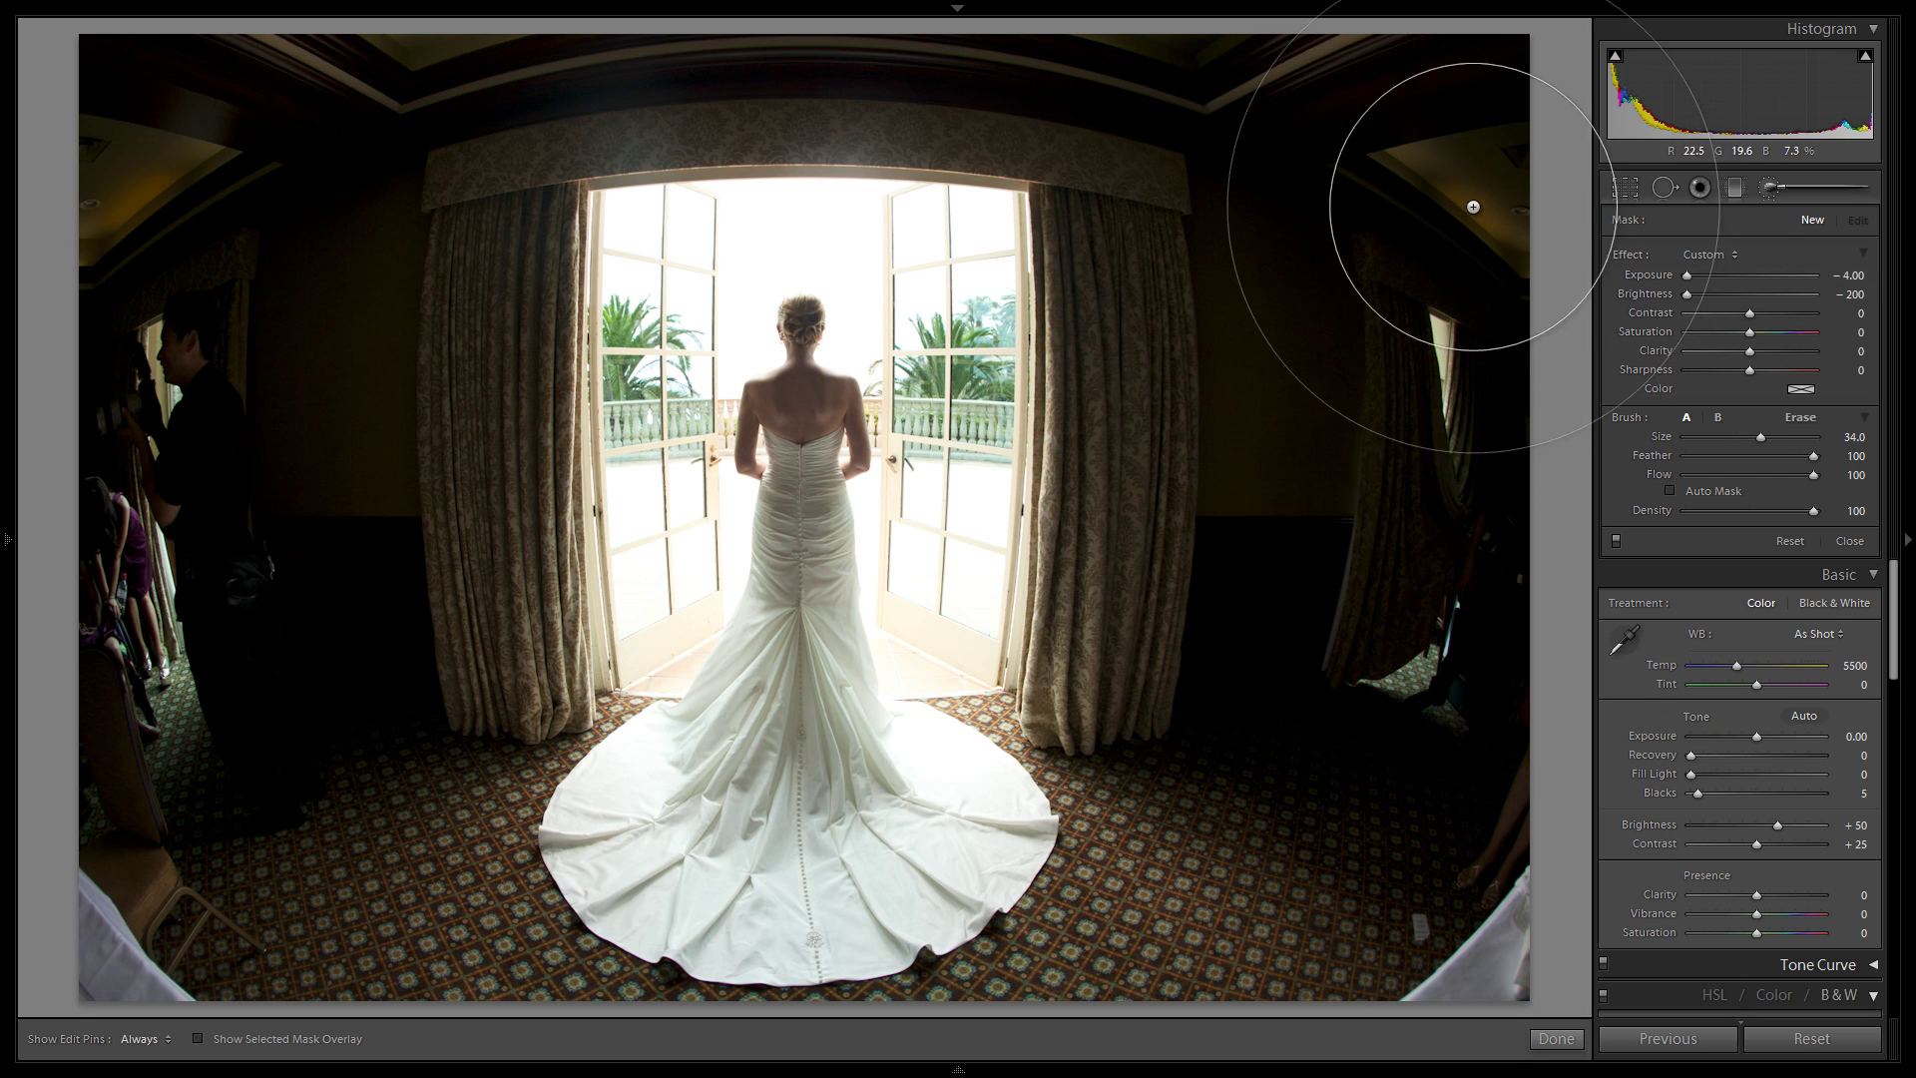
scroll(1432, 399, up, 1)
scroll(1435, 404, up, 1)
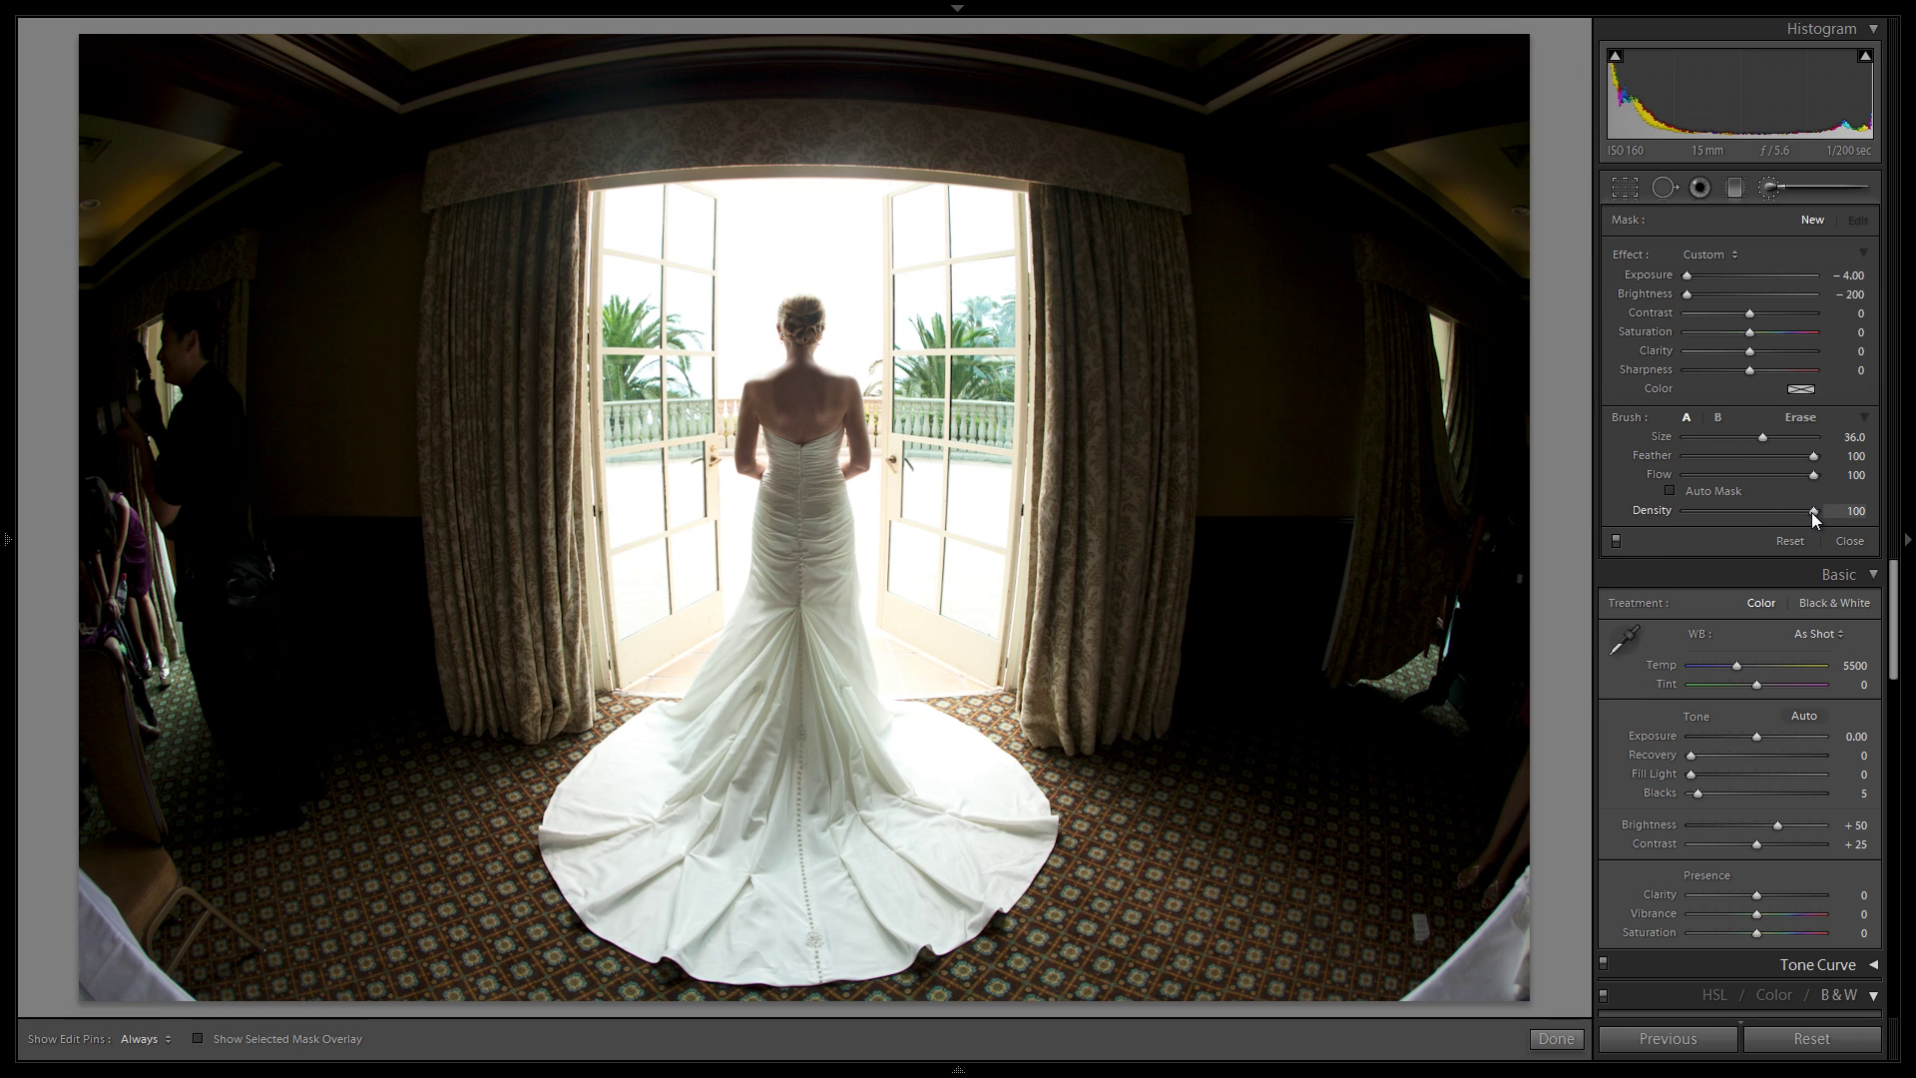
- Paint the darkening over the room's walls, ceiling and outer carpet, and erase it from the doorway around the bride
mouse_move(1520, 333)
mouse_down()
mouse_move(1527, 184)
mouse_move(1501, 70)
mouse_move(1452, 11)
mouse_move(1389, 2)
mouse_move(1479, 107)
mouse_move(1488, 516)
mouse_move(1538, 782)
mouse_move(1547, 1069)
mouse_move(1585, 781)
mouse_move(1459, 1003)
mouse_move(1555, 1041)
mouse_move(1581, 626)
mouse_move(1547, 978)
mouse_move(1614, 693)
mouse_move(1595, 111)
mouse_move(1545, 0)
mouse_move(381, 0)
mouse_move(472, 0)
mouse_move(118, 39)
mouse_move(0, 254)
mouse_move(227, 0)
mouse_move(12, 406)
mouse_move(62, 166)
mouse_move(14, 326)
mouse_move(48, 924)
mouse_move(65, 605)
mouse_move(77, 916)
mouse_move(52, 649)
mouse_move(27, 894)
mouse_move(4, 825)
mouse_move(49, 661)
mouse_move(127, 551)
mouse_move(75, 452)
mouse_move(120, 73)
mouse_move(137, 57)
mouse_move(50, 583)
mouse_move(82, 314)
mouse_move(145, 55)
mouse_move(207, 5)
mouse_move(2, 270)
mouse_move(137, 67)
mouse_move(183, 86)
mouse_up()
key(h)
key(alt)
scroll(821, 403, down, 5)
mouse_move(986, 331)
mouse_down()
mouse_move(728, 330)
mouse_move(677, 394)
mouse_move(812, 300)
mouse_move(627, 299)
mouse_move(960, 296)
mouse_move(792, 192)
mouse_move(513, 236)
mouse_move(984, 235)
mouse_move(1020, 269)
mouse_move(748, 170)
mouse_move(556, 235)
mouse_move(613, 467)
mouse_move(961, 129)
mouse_move(1091, 235)
mouse_move(983, 321)
mouse_move(985, 513)
mouse_up()
key(h)
scroll(1486, 477, down, 4)
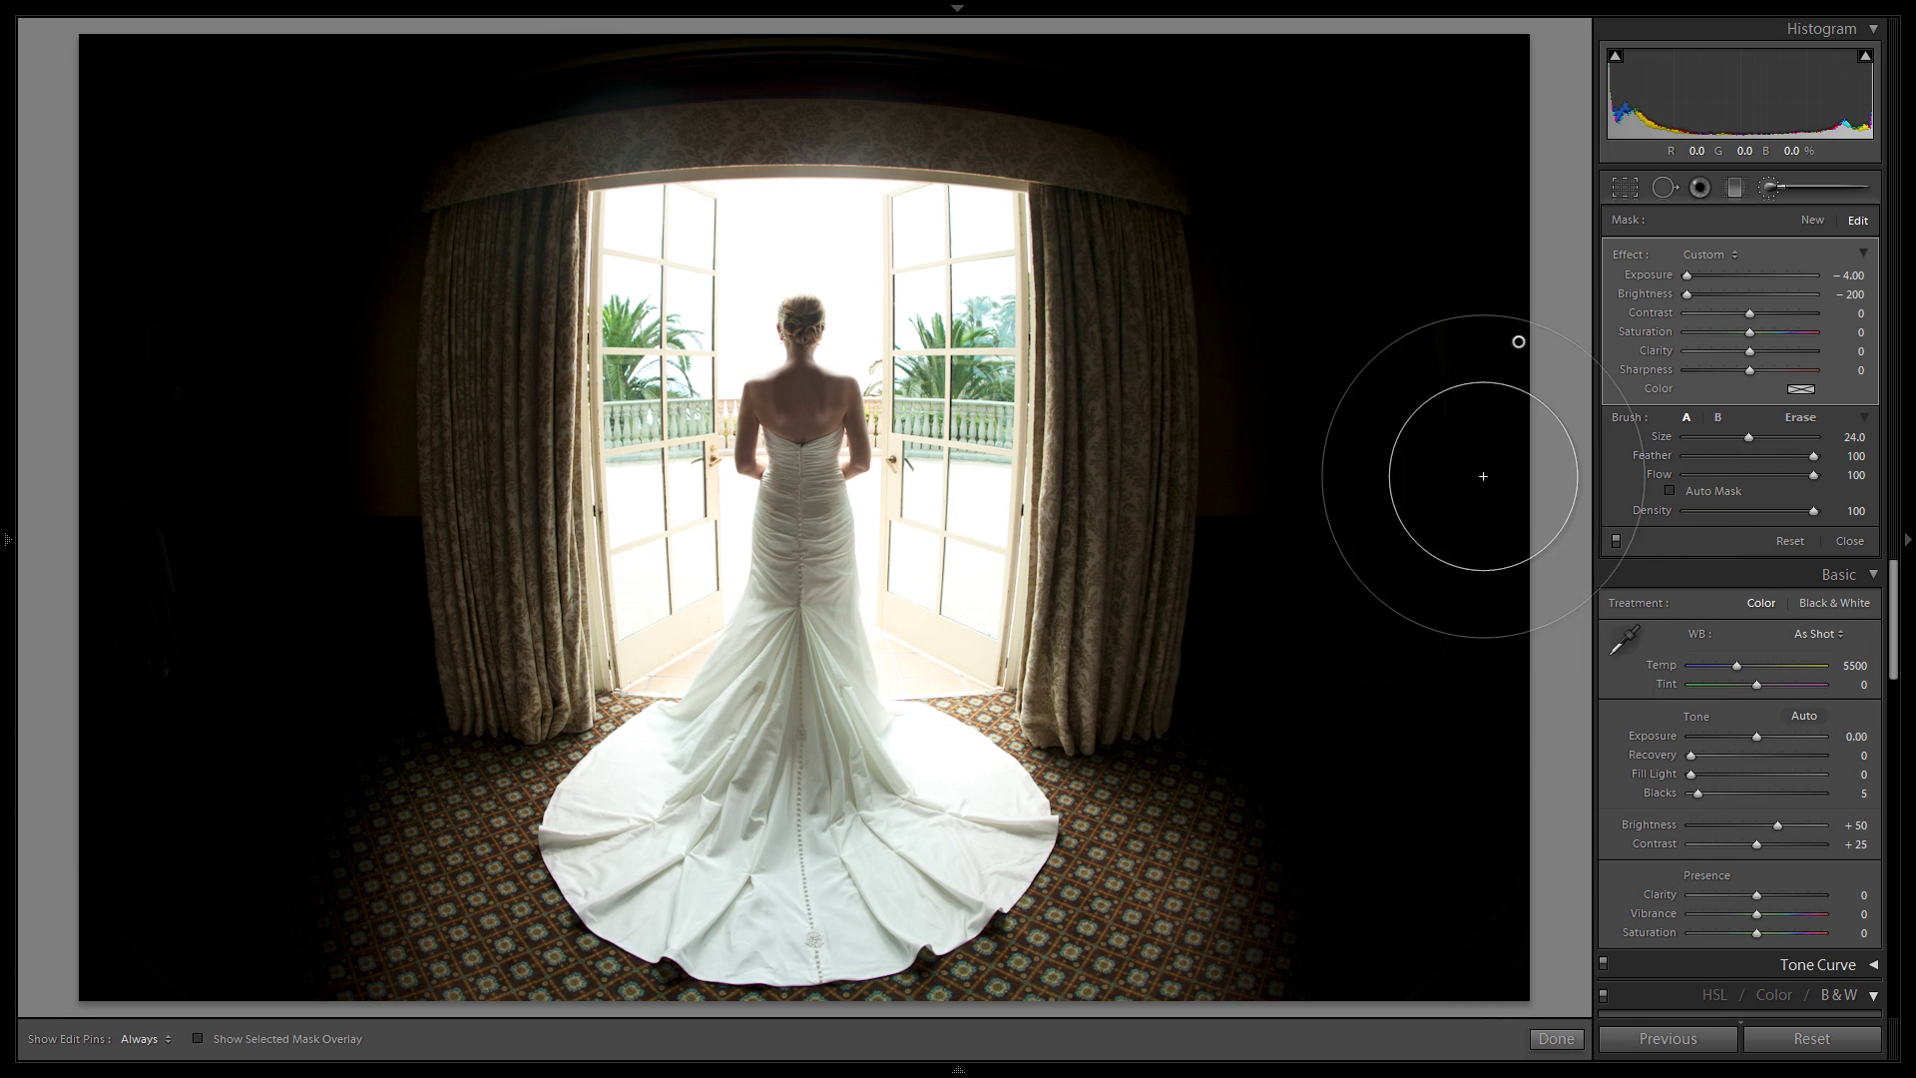
key(space)
click(1455, 341)
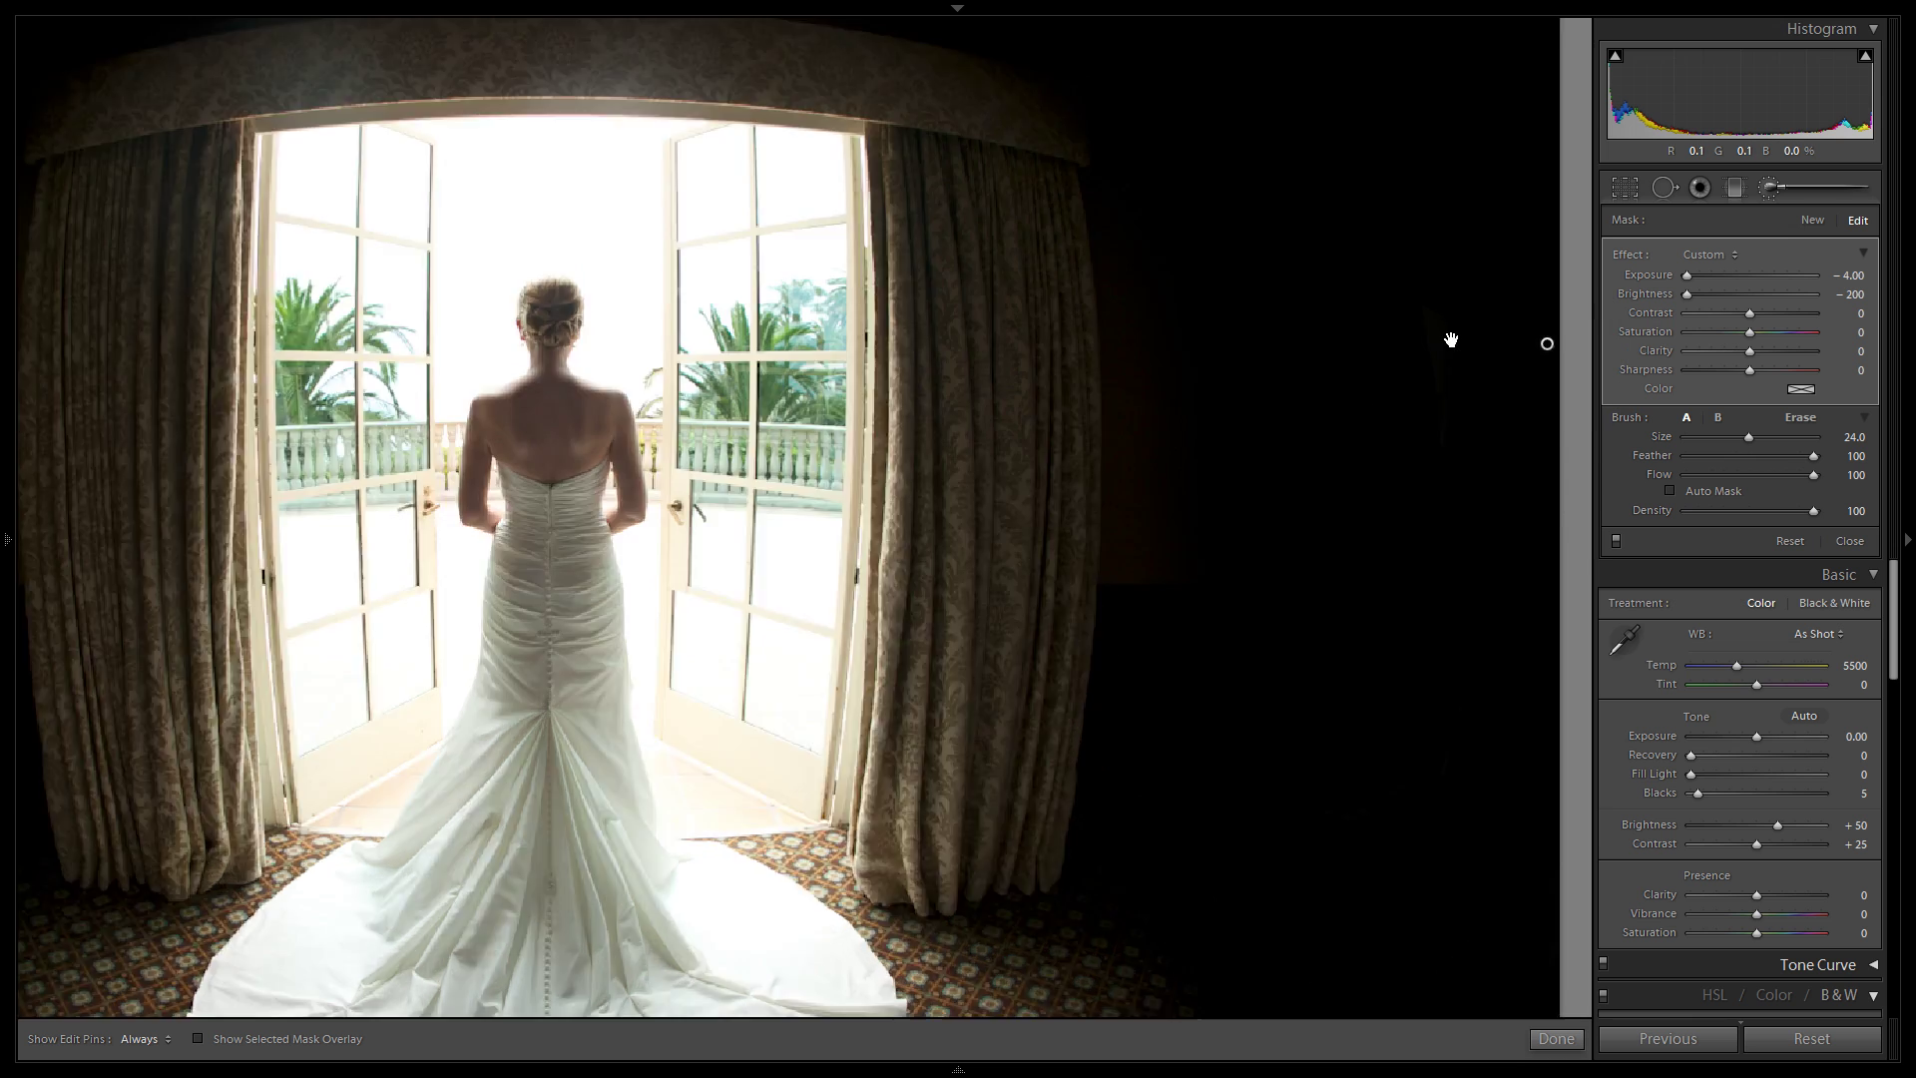
click(1412, 423)
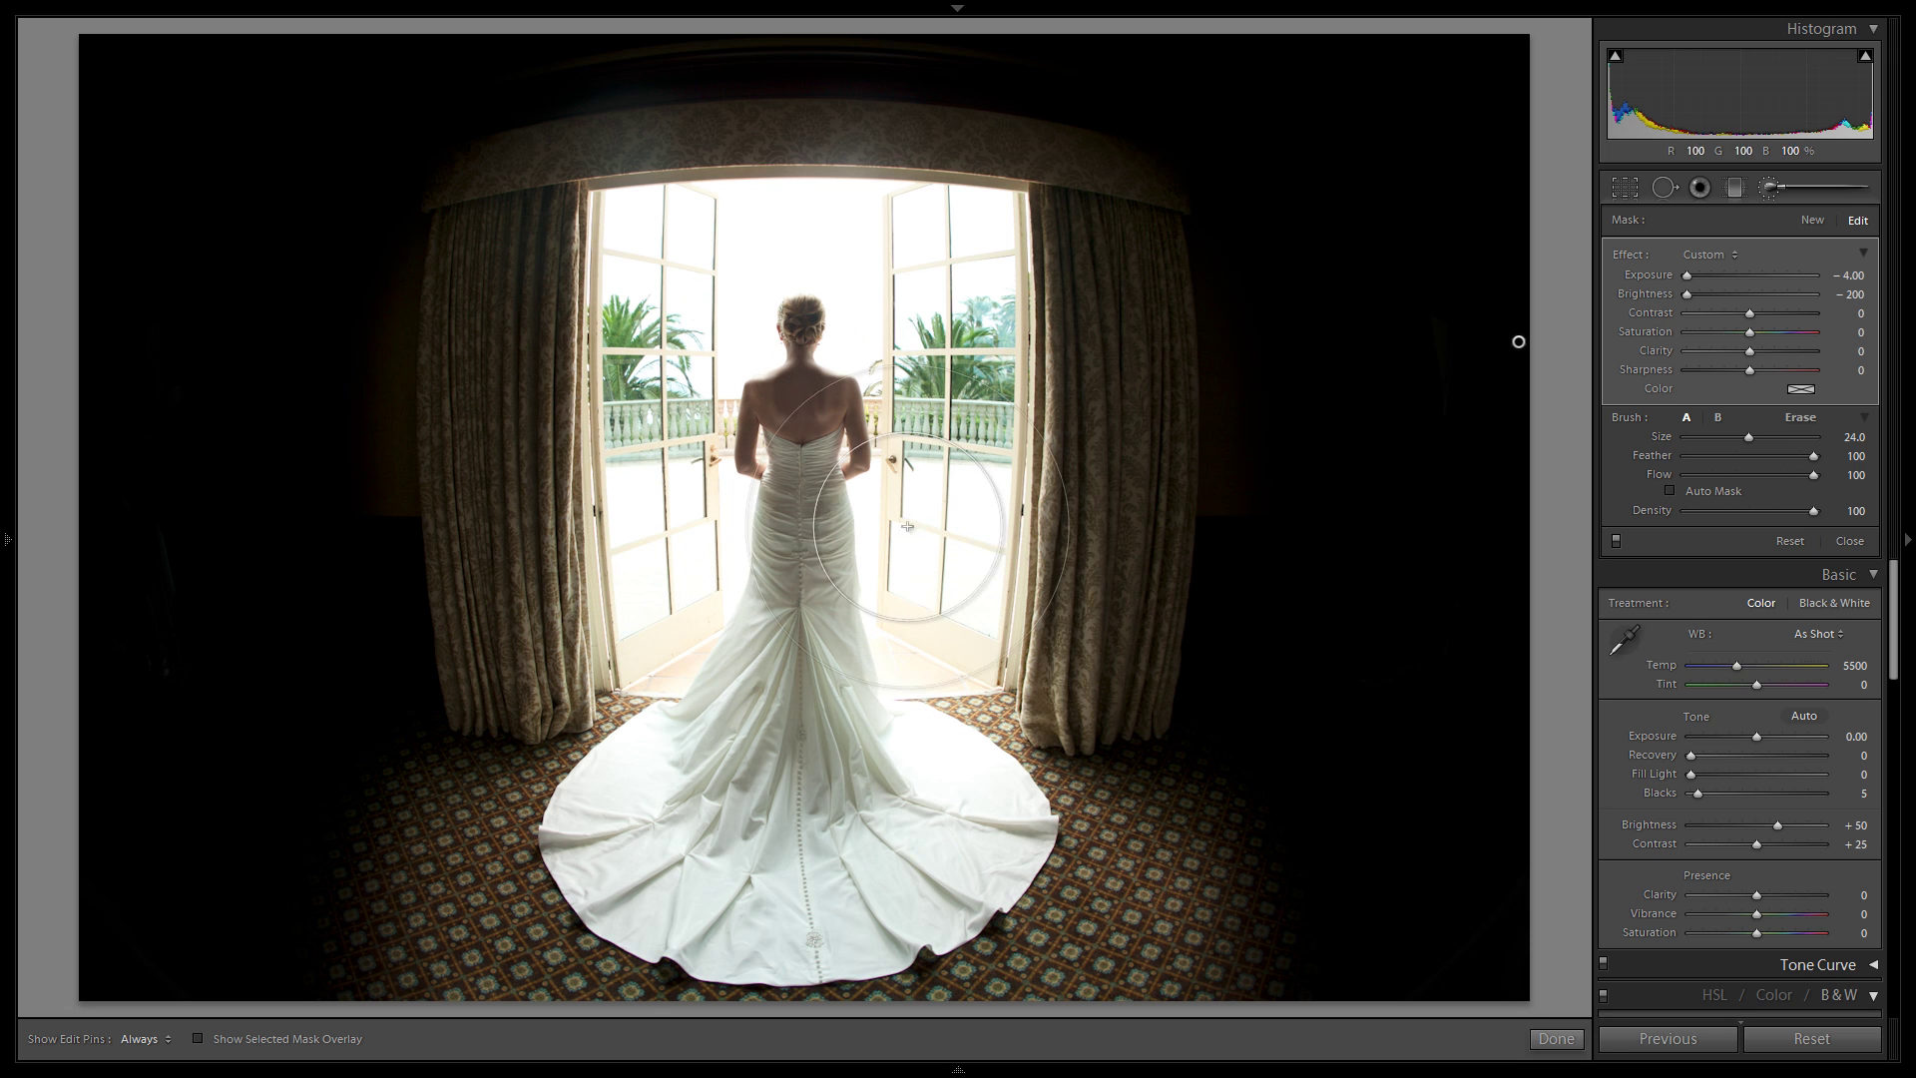
- Enlarge the eraser brush to size 65 and increase its feather
key(alt)
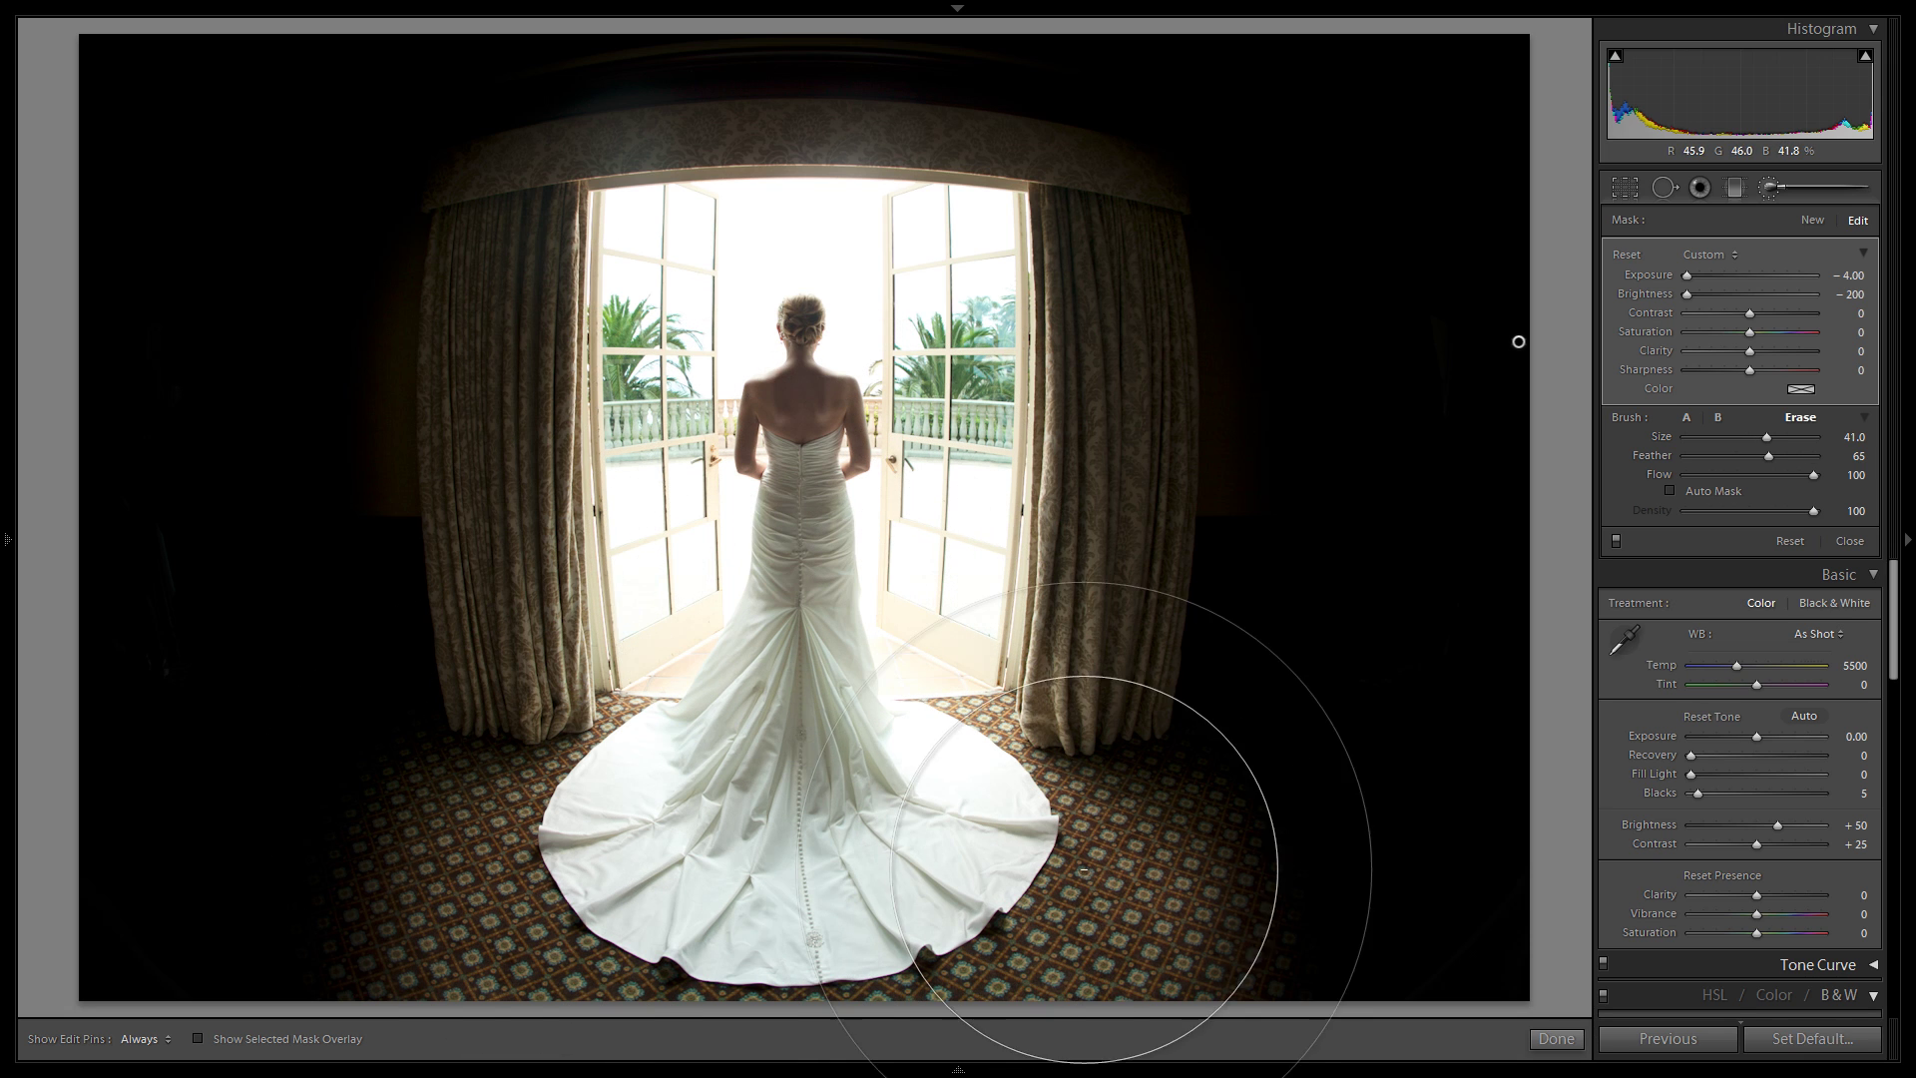
key(])
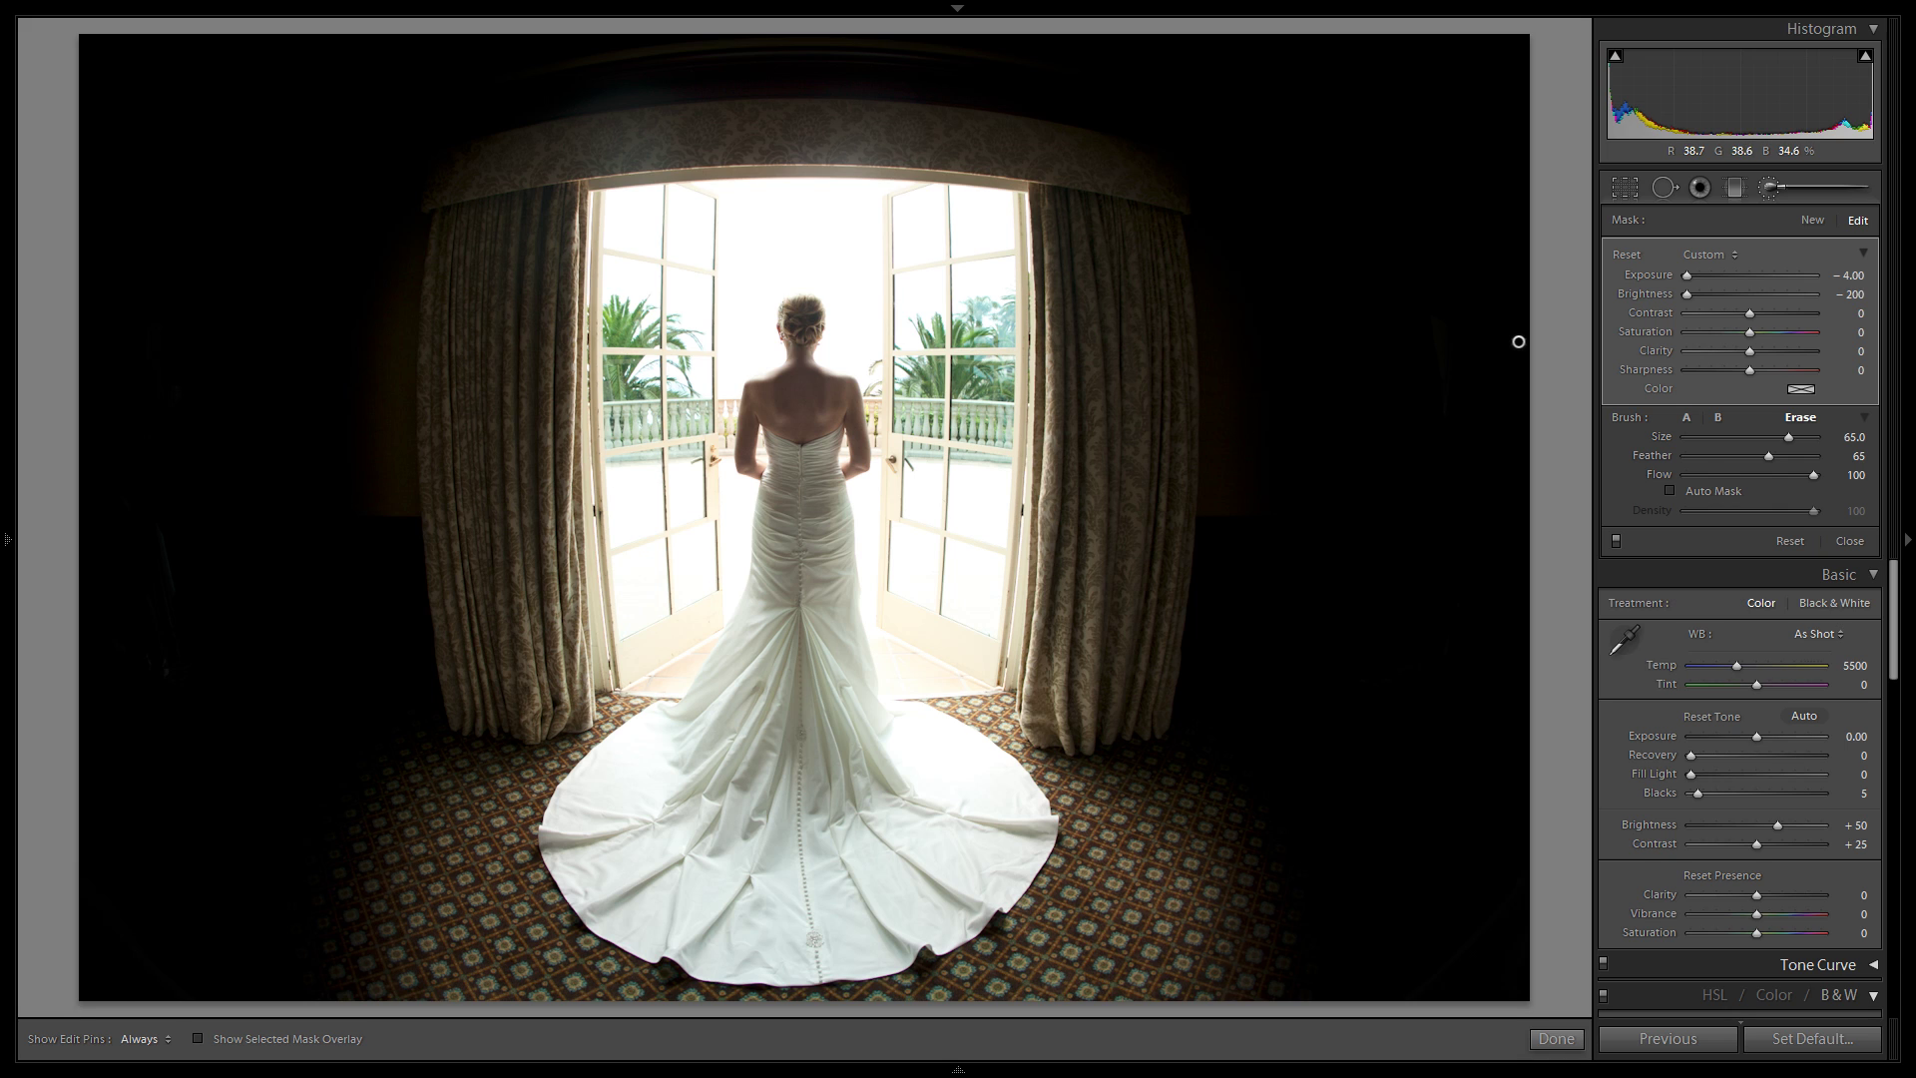
key(alt)
drag(1783, 457, 1832, 469)
key(alt)
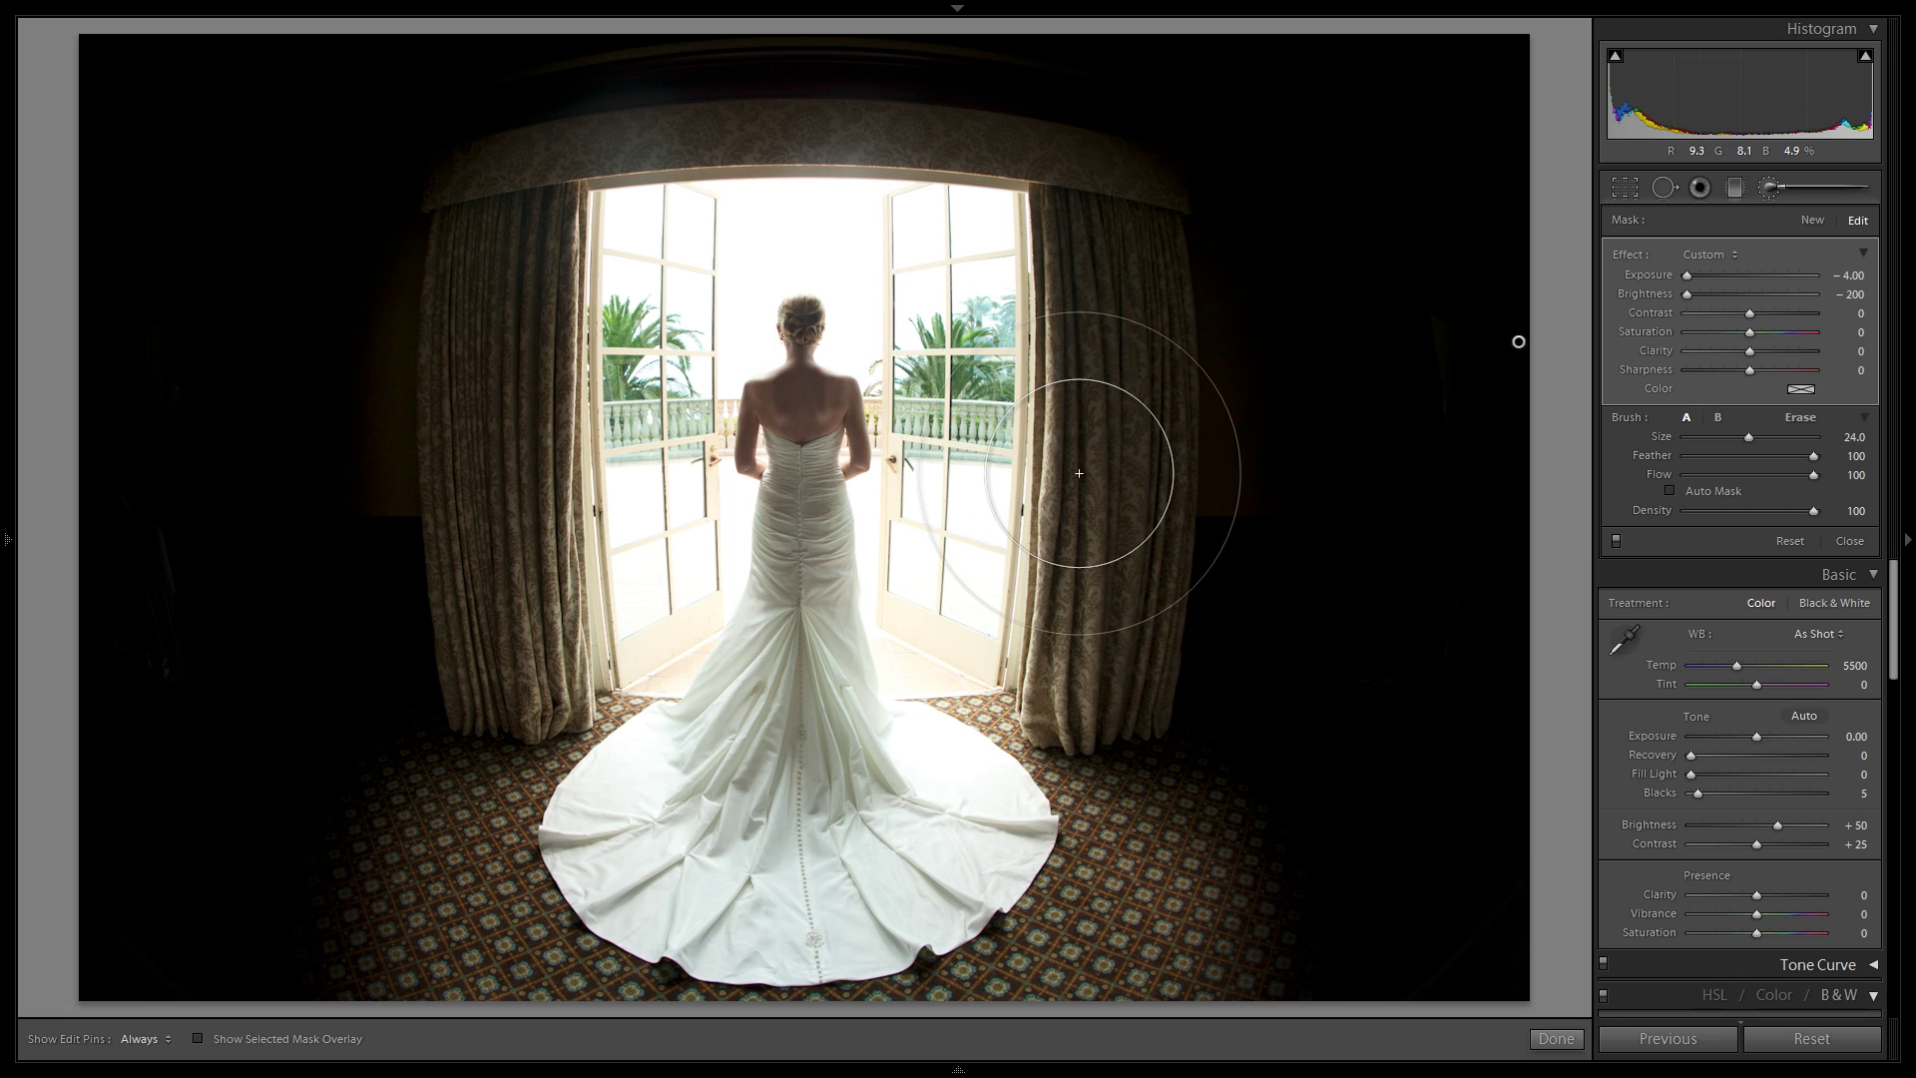
- Add a second brush mask with Exposure -4.00 and Brightness -200, and paint it along the photo's right edge and ceiling
scroll(204, 515, down, 2)
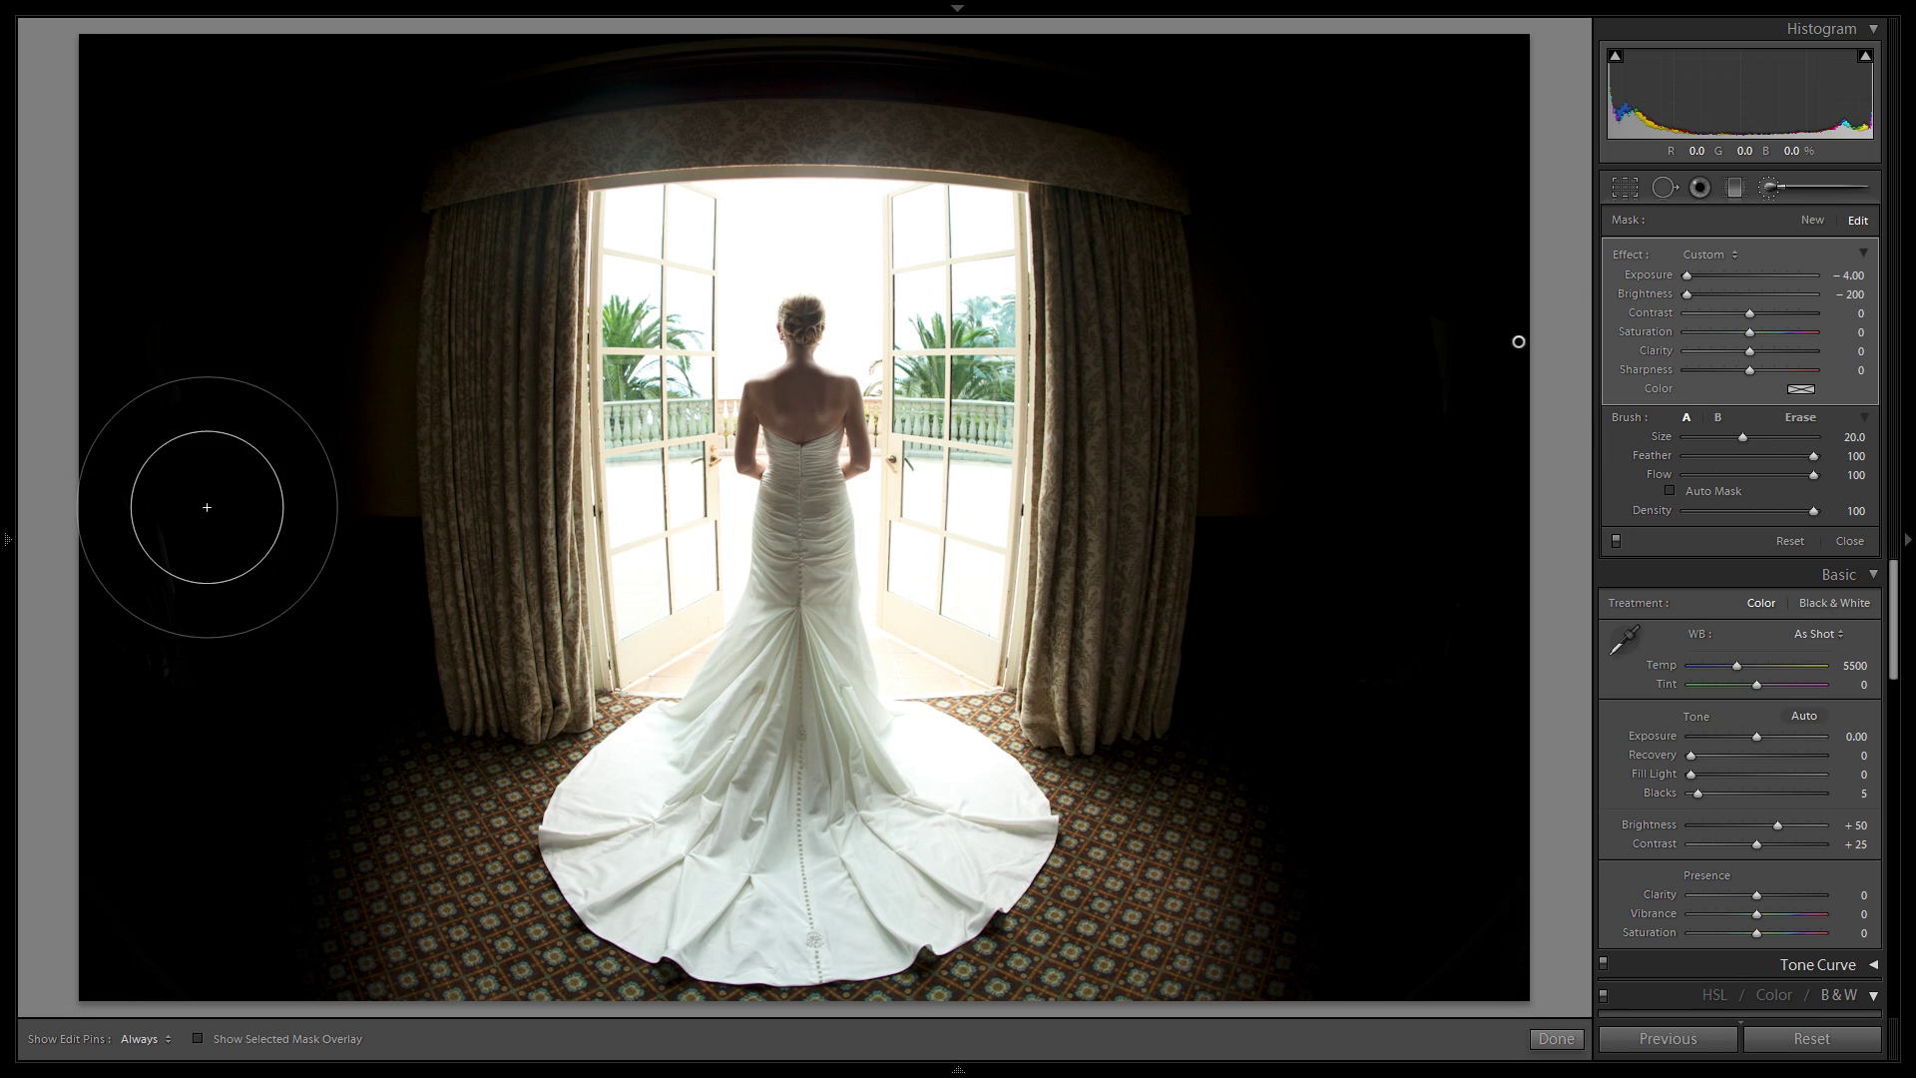
click(1810, 219)
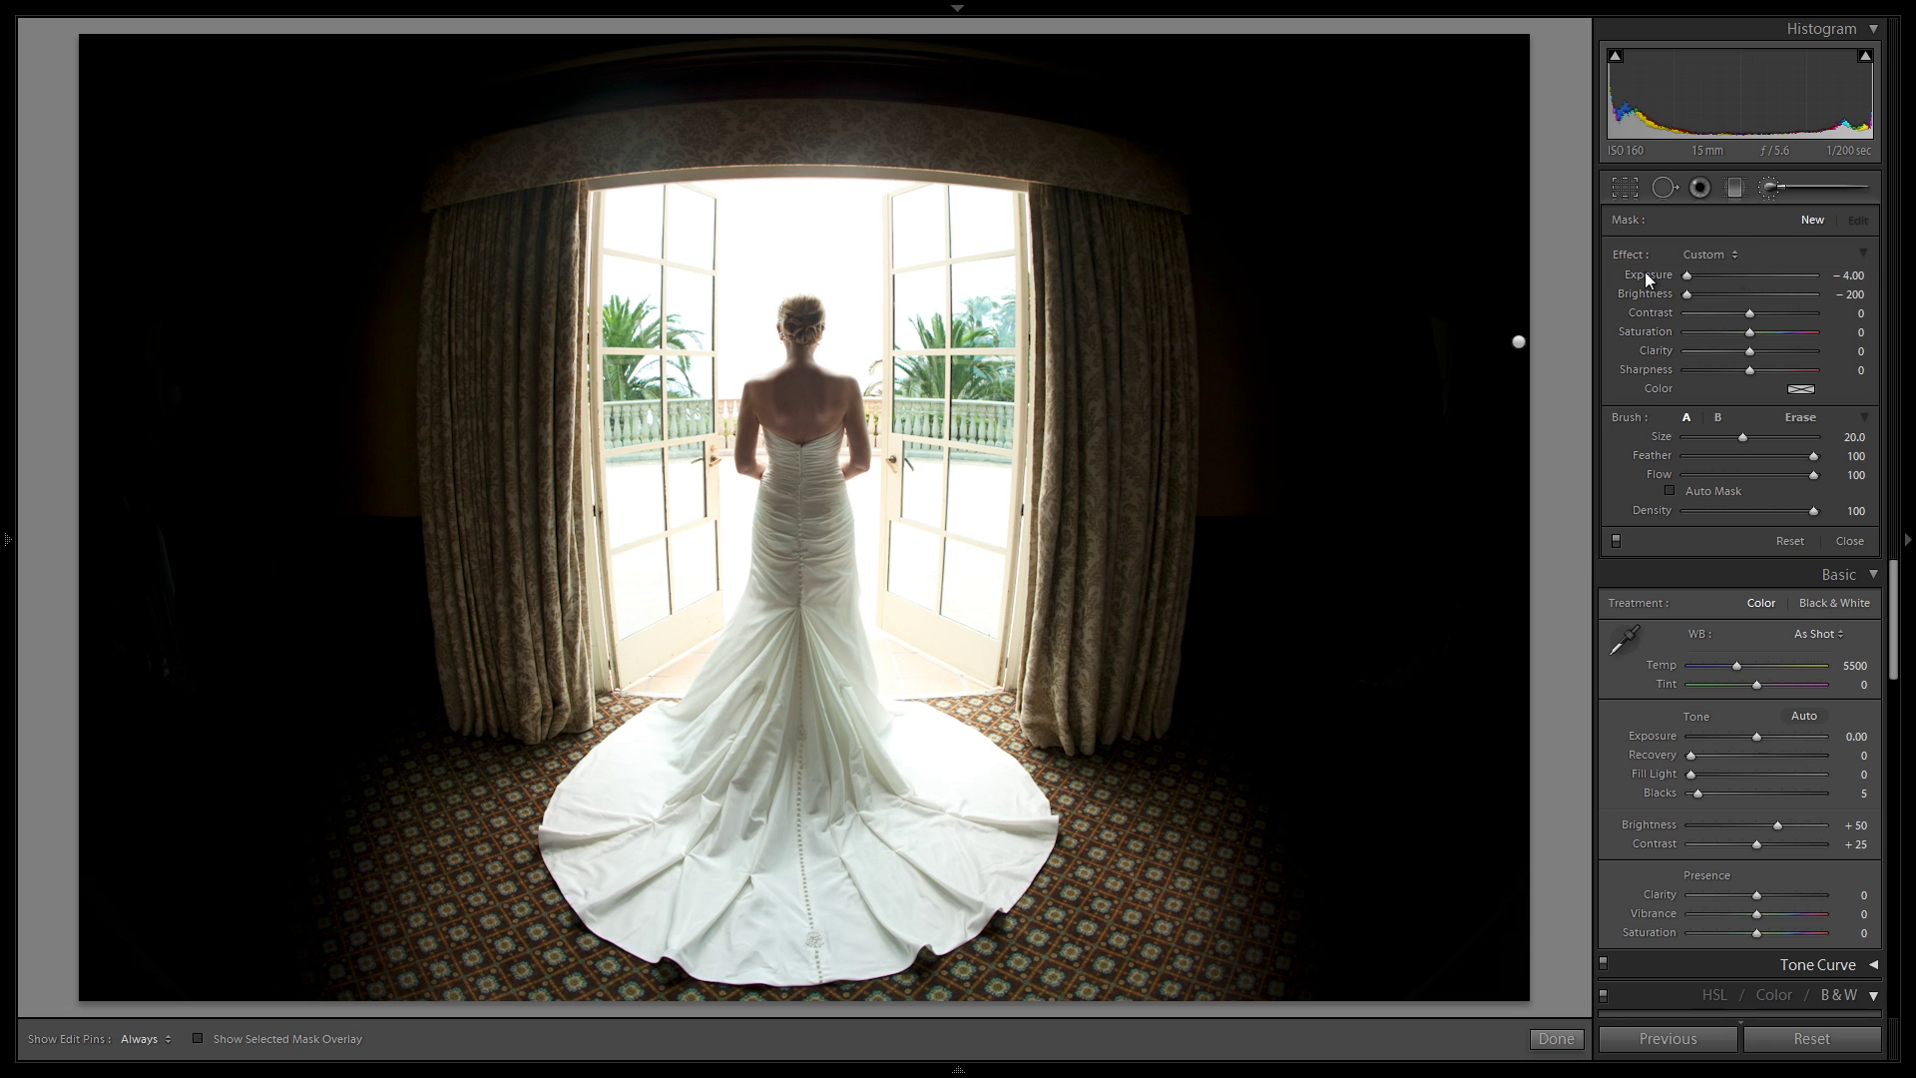
scroll(1434, 191, up, 4)
drag(1523, 222, 1574, 536)
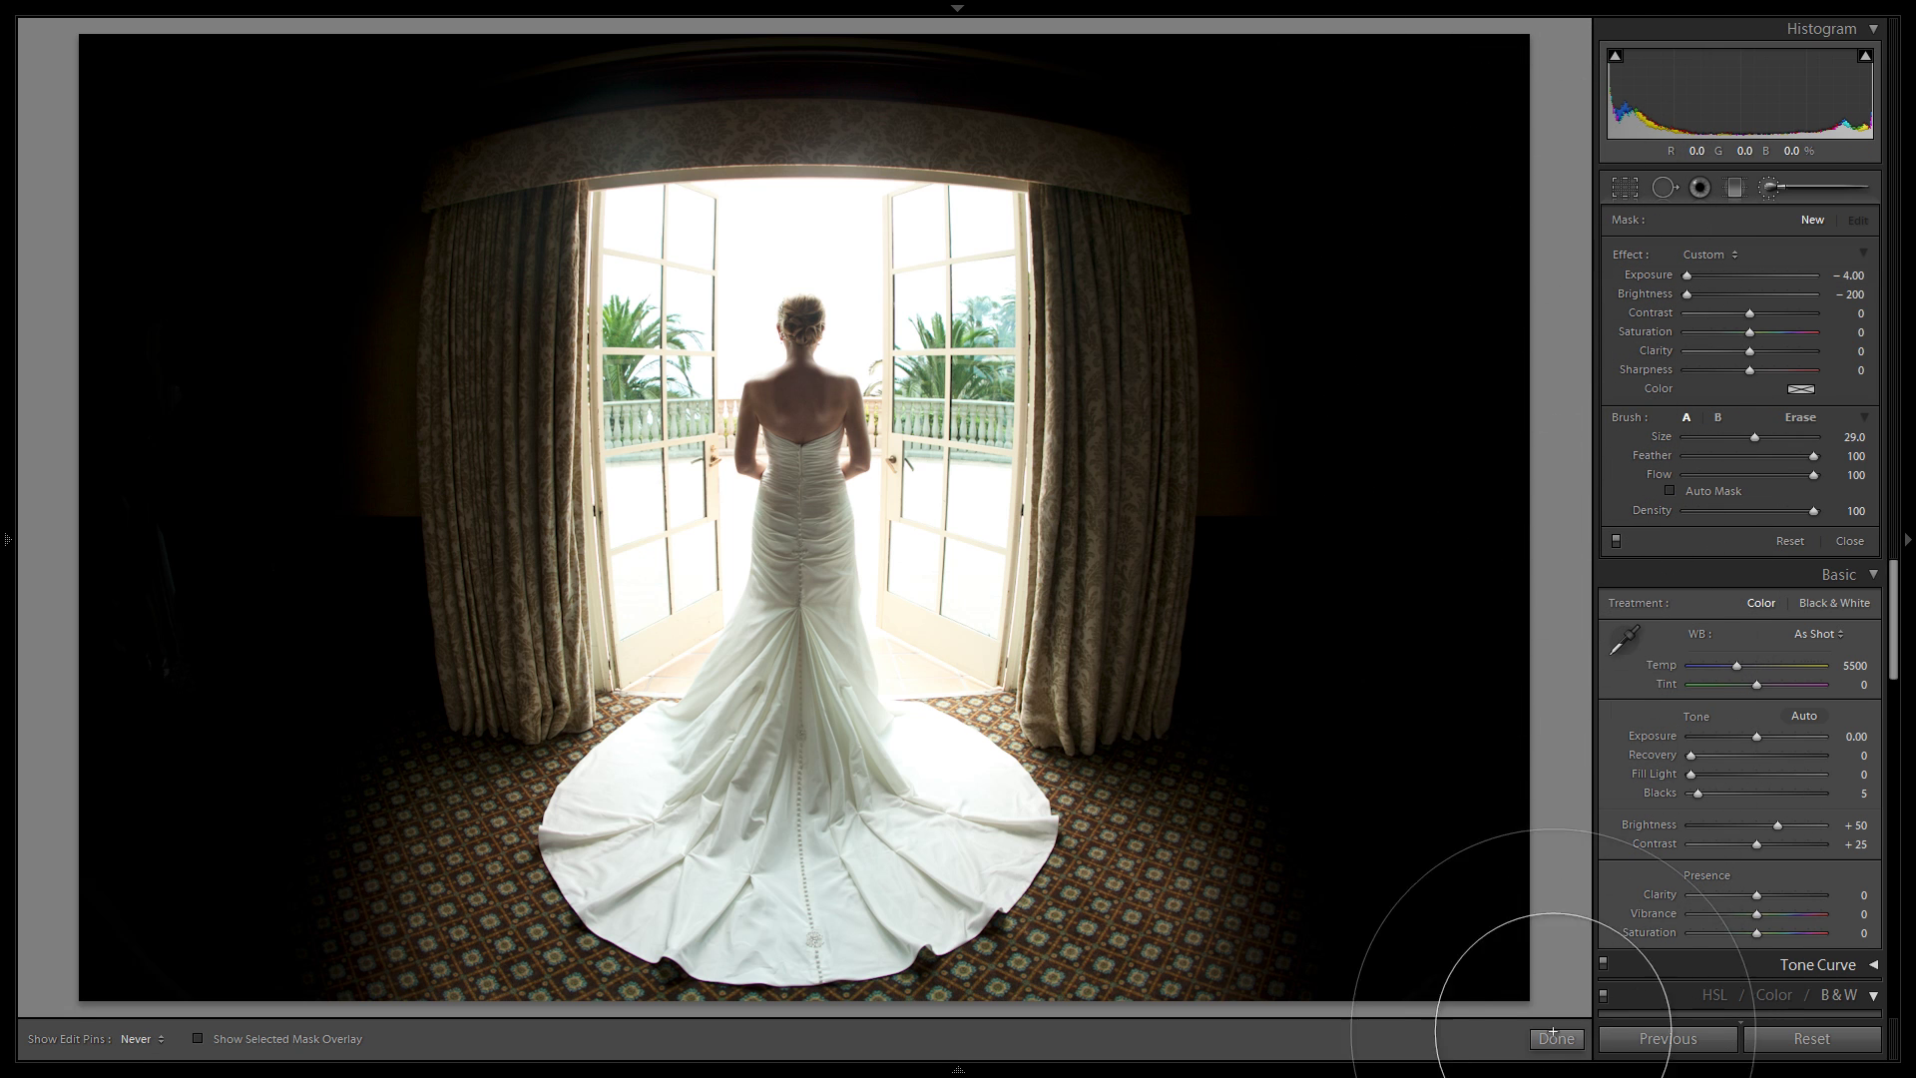
scroll(1572, 956, down, 1)
key(h)
scroll(1570, 955, down, 1)
mouse_move(1525, 948)
mouse_down()
mouse_move(1591, 221)
mouse_move(1219, 1)
mouse_move(1235, 4)
mouse_up()
scroll(1297, 63, down, 12)
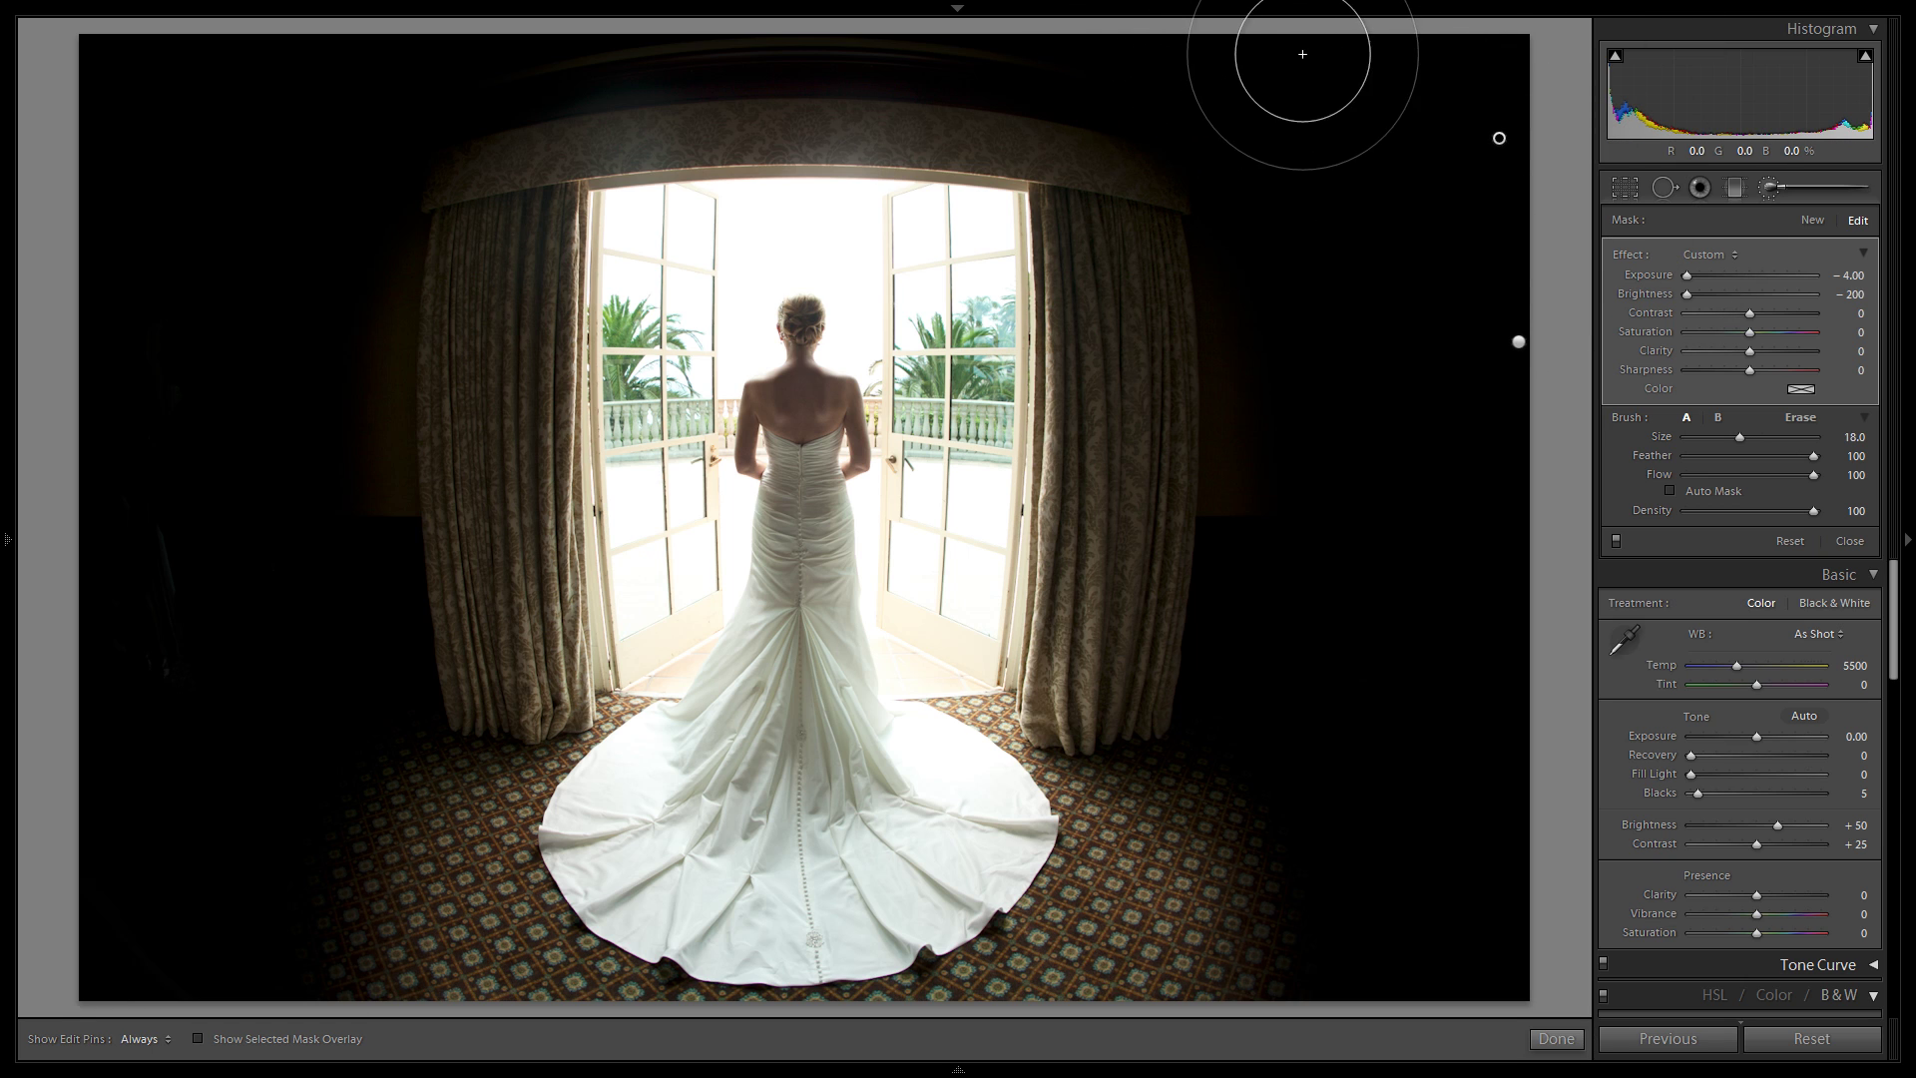
- Finish darkening the ceiling and edges with the edit pins hidden, restore the pins, and close the Adjustment Brush
key(h)
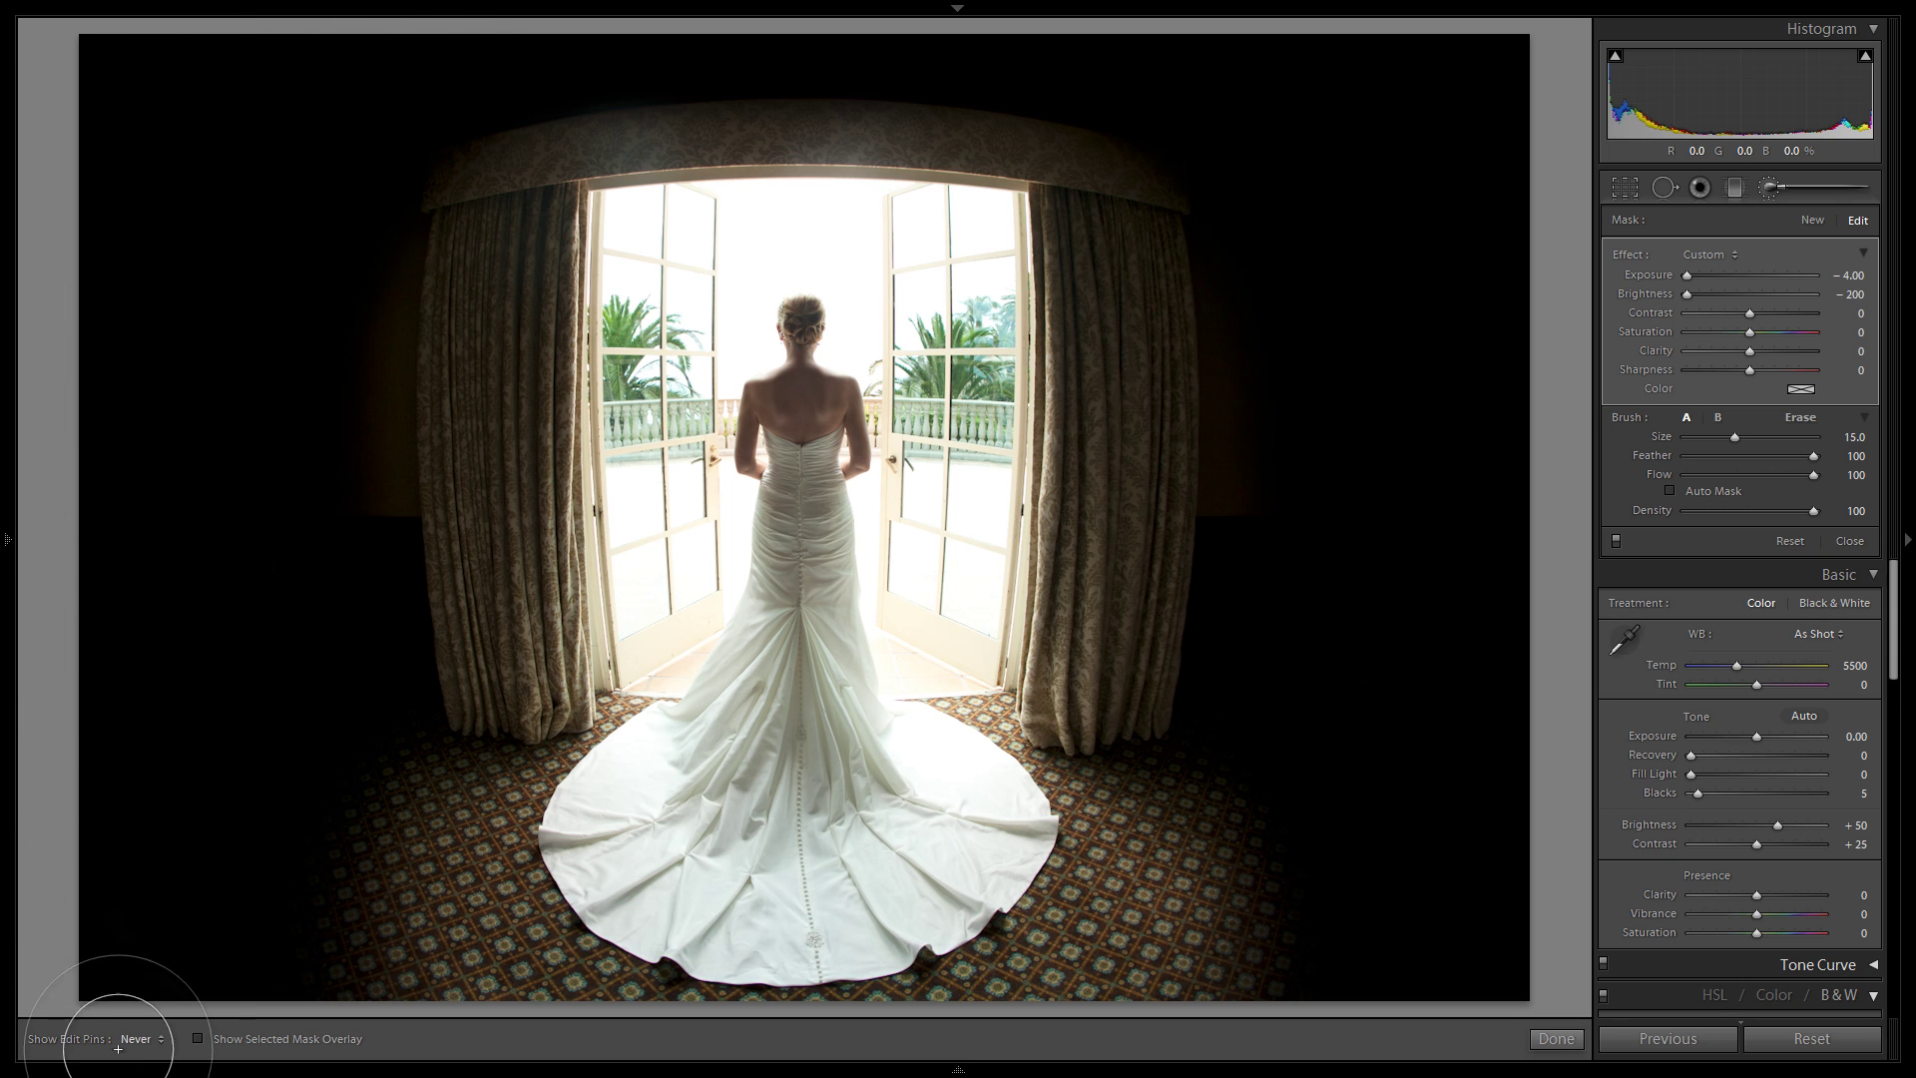
key(h)
scroll(115, 154, up, 4)
scroll(114, 153, up, 3)
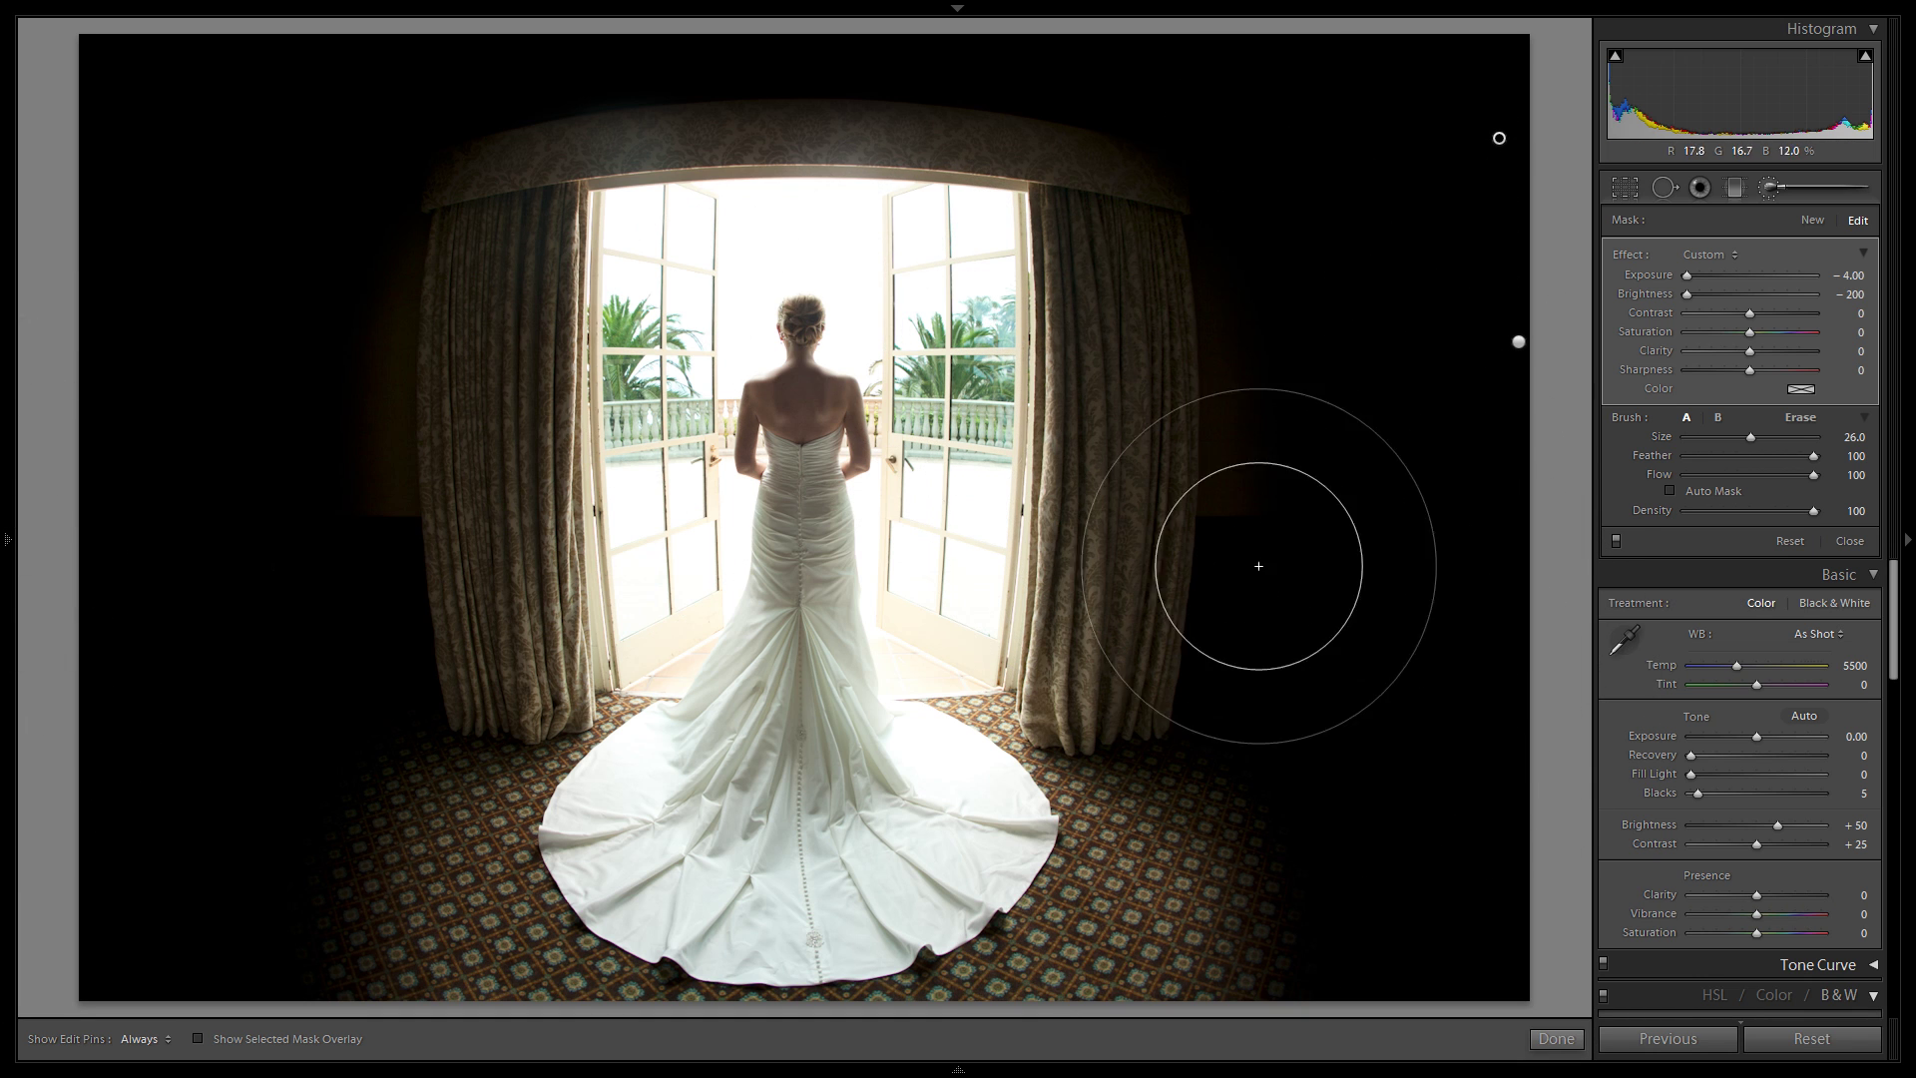
click(1770, 184)
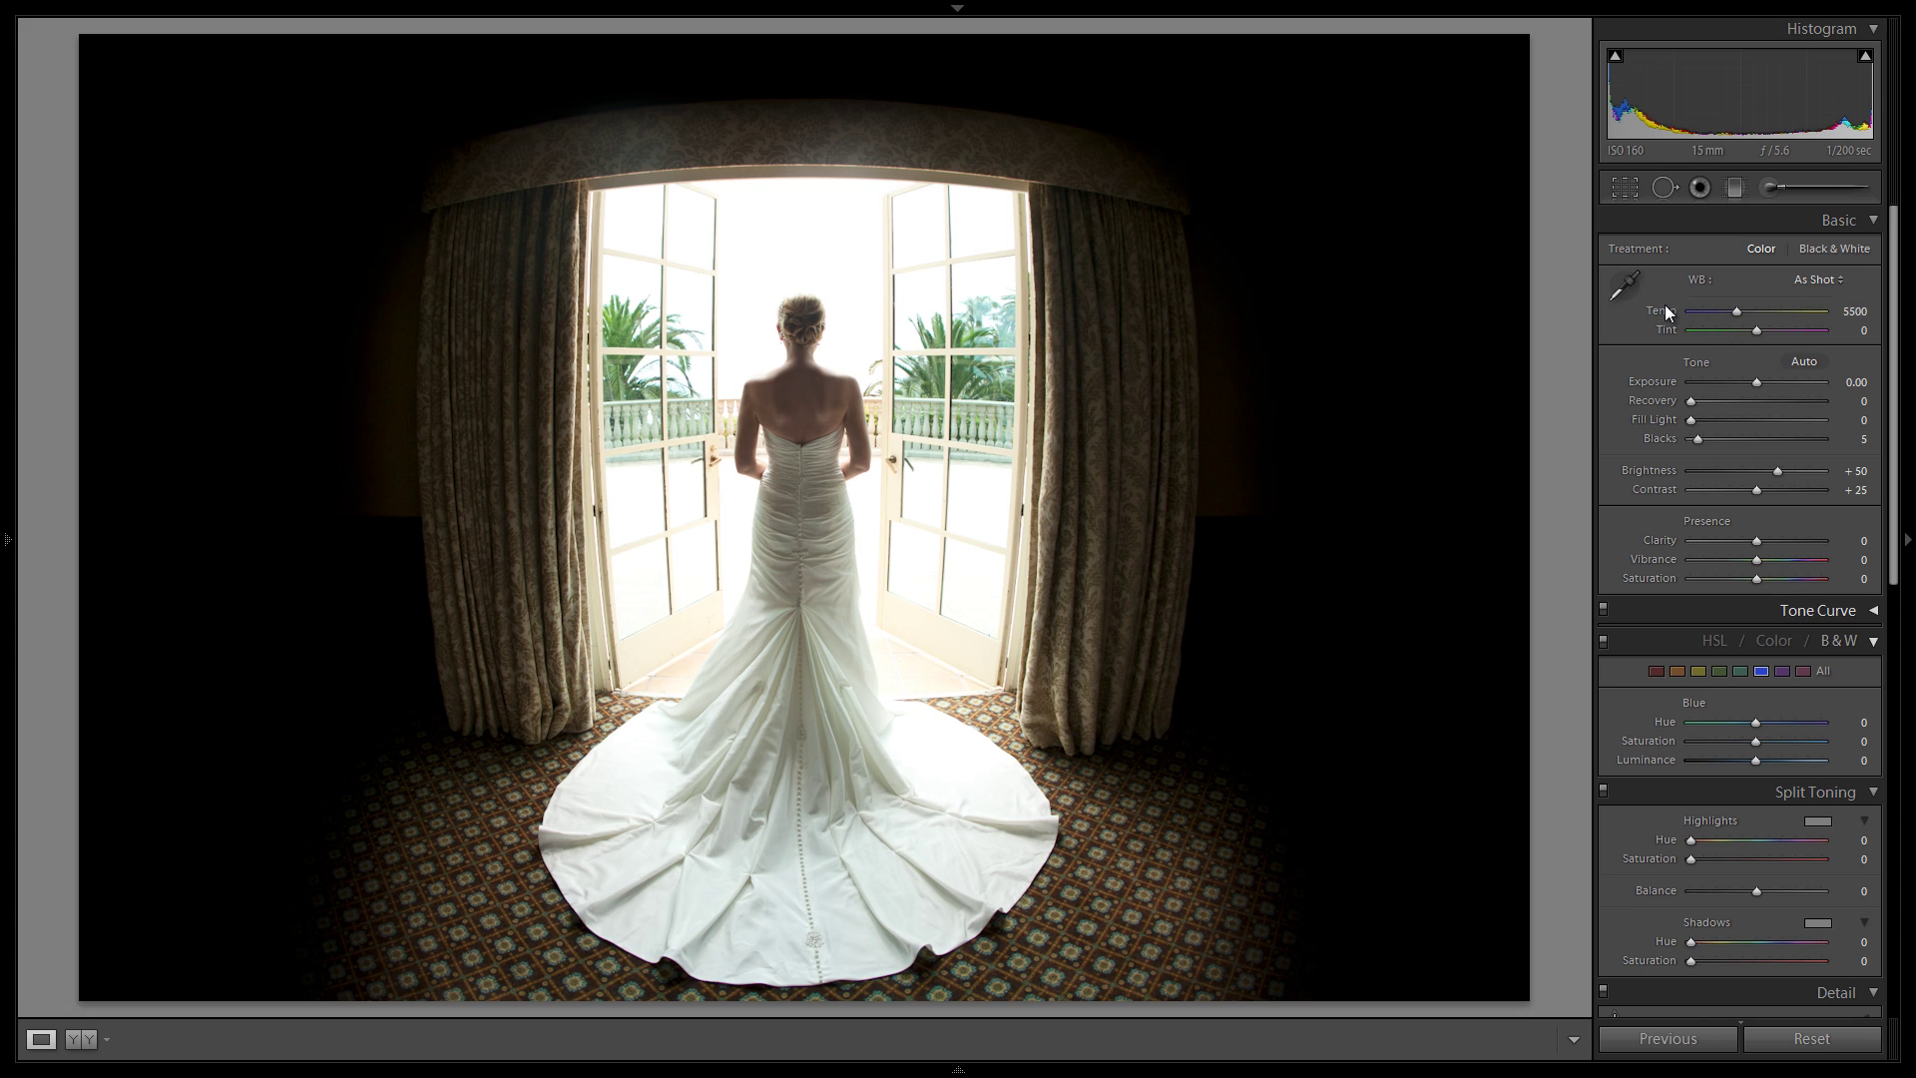
- Sample the white balance from the wedding dress train and warm the temperature to 6600
key(w)
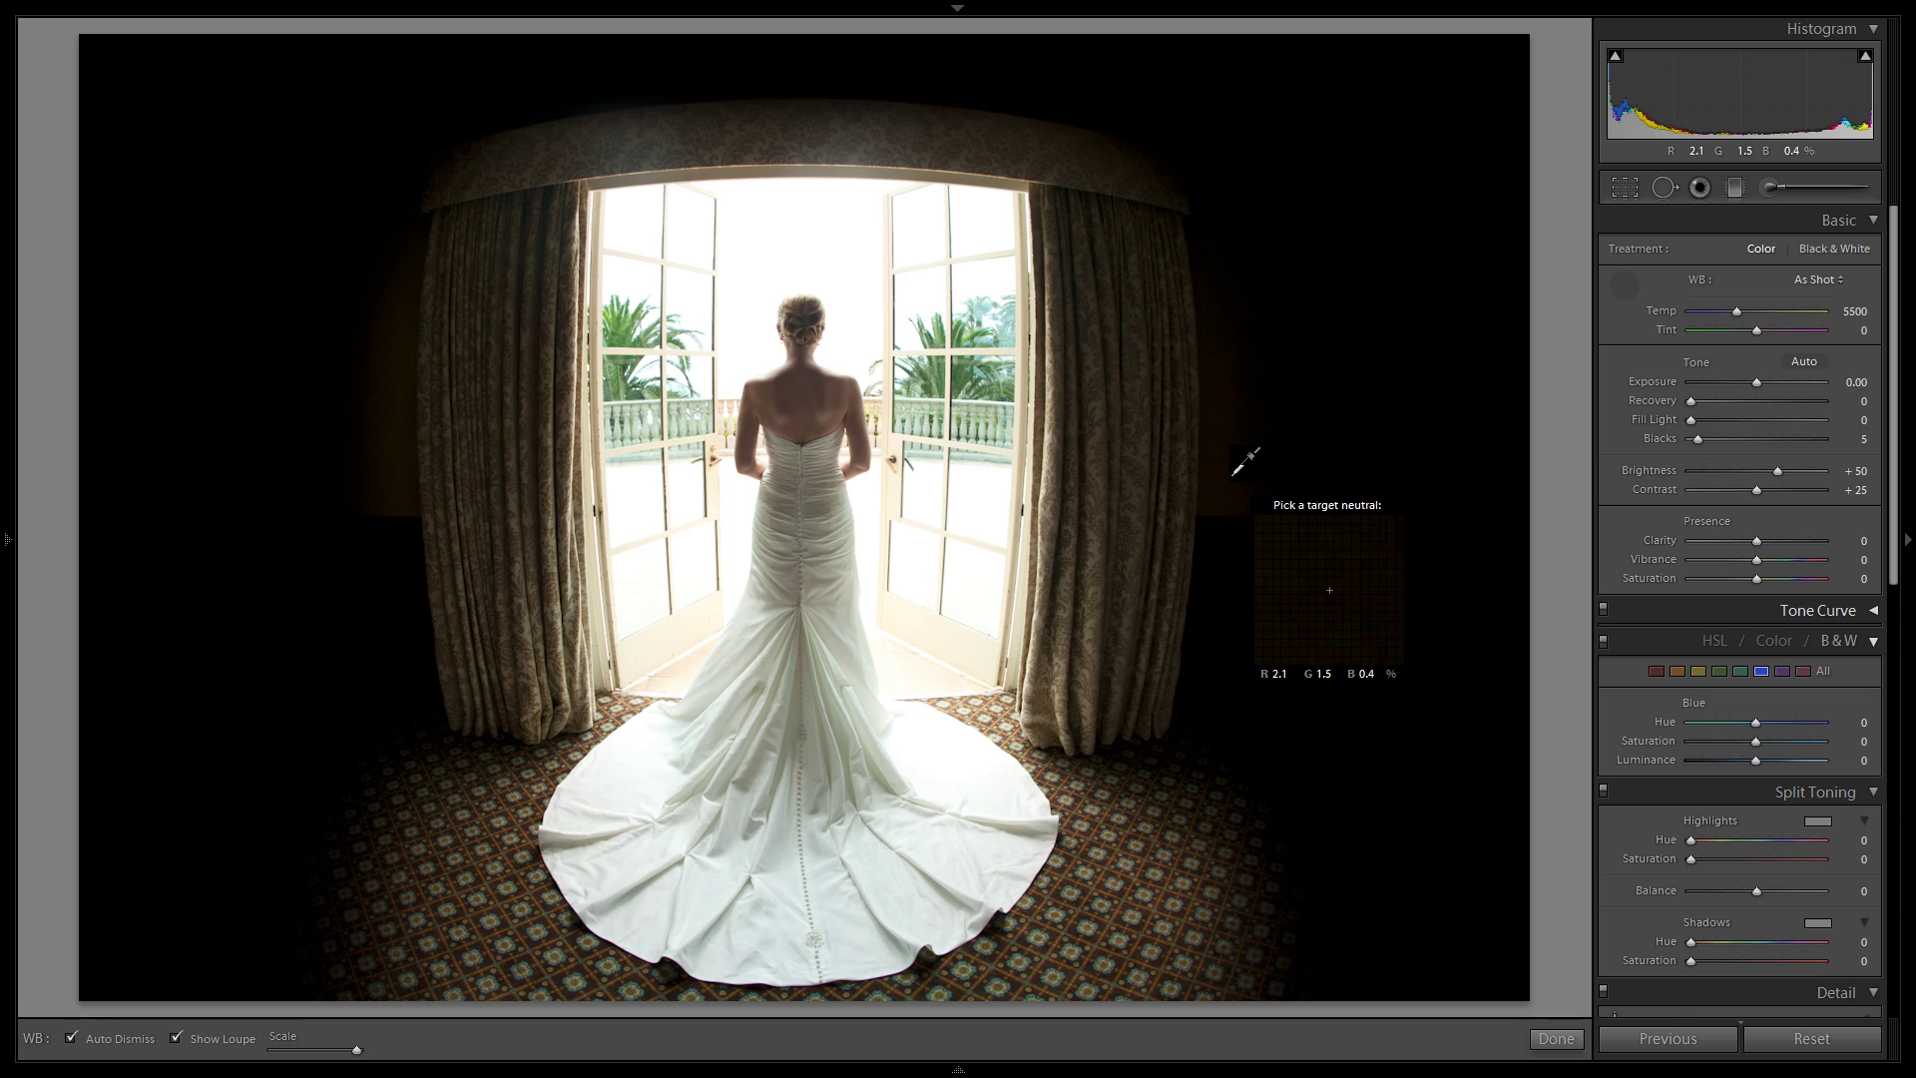
click(942, 844)
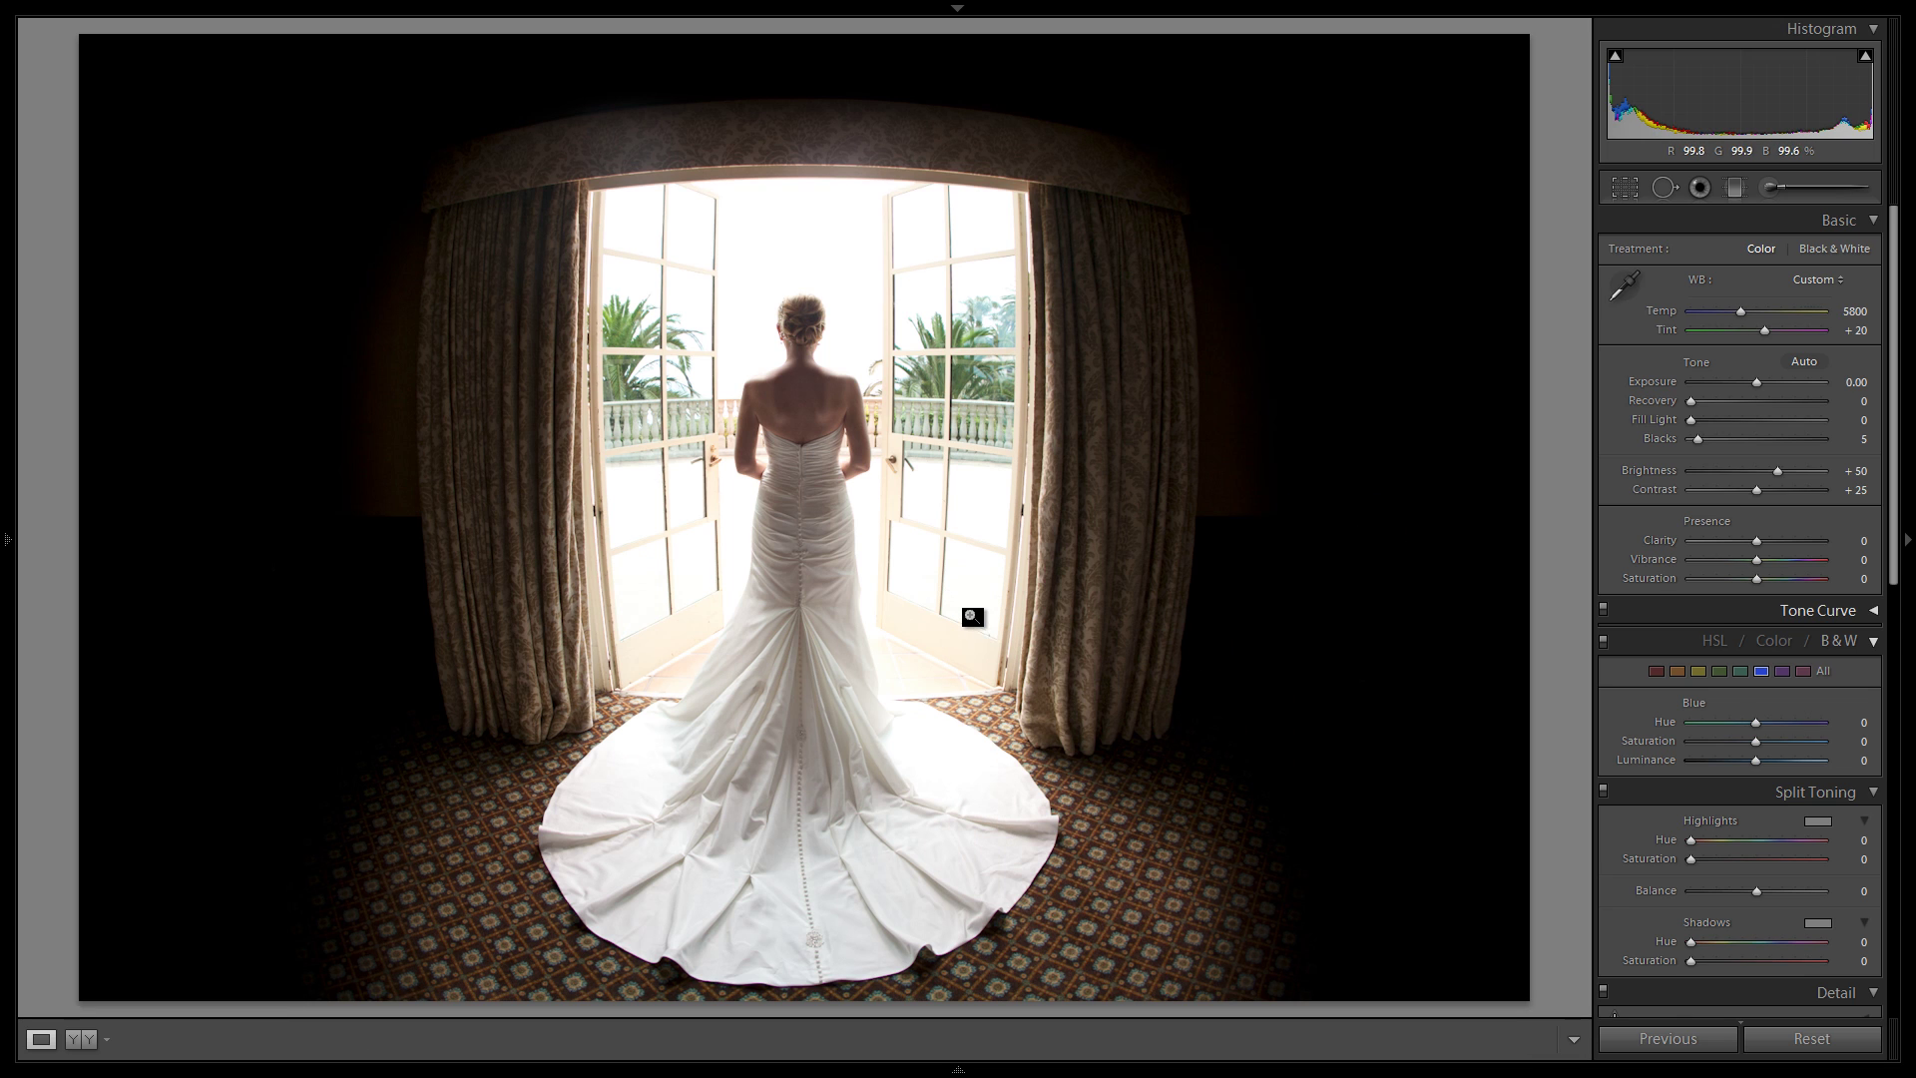
key(shift)
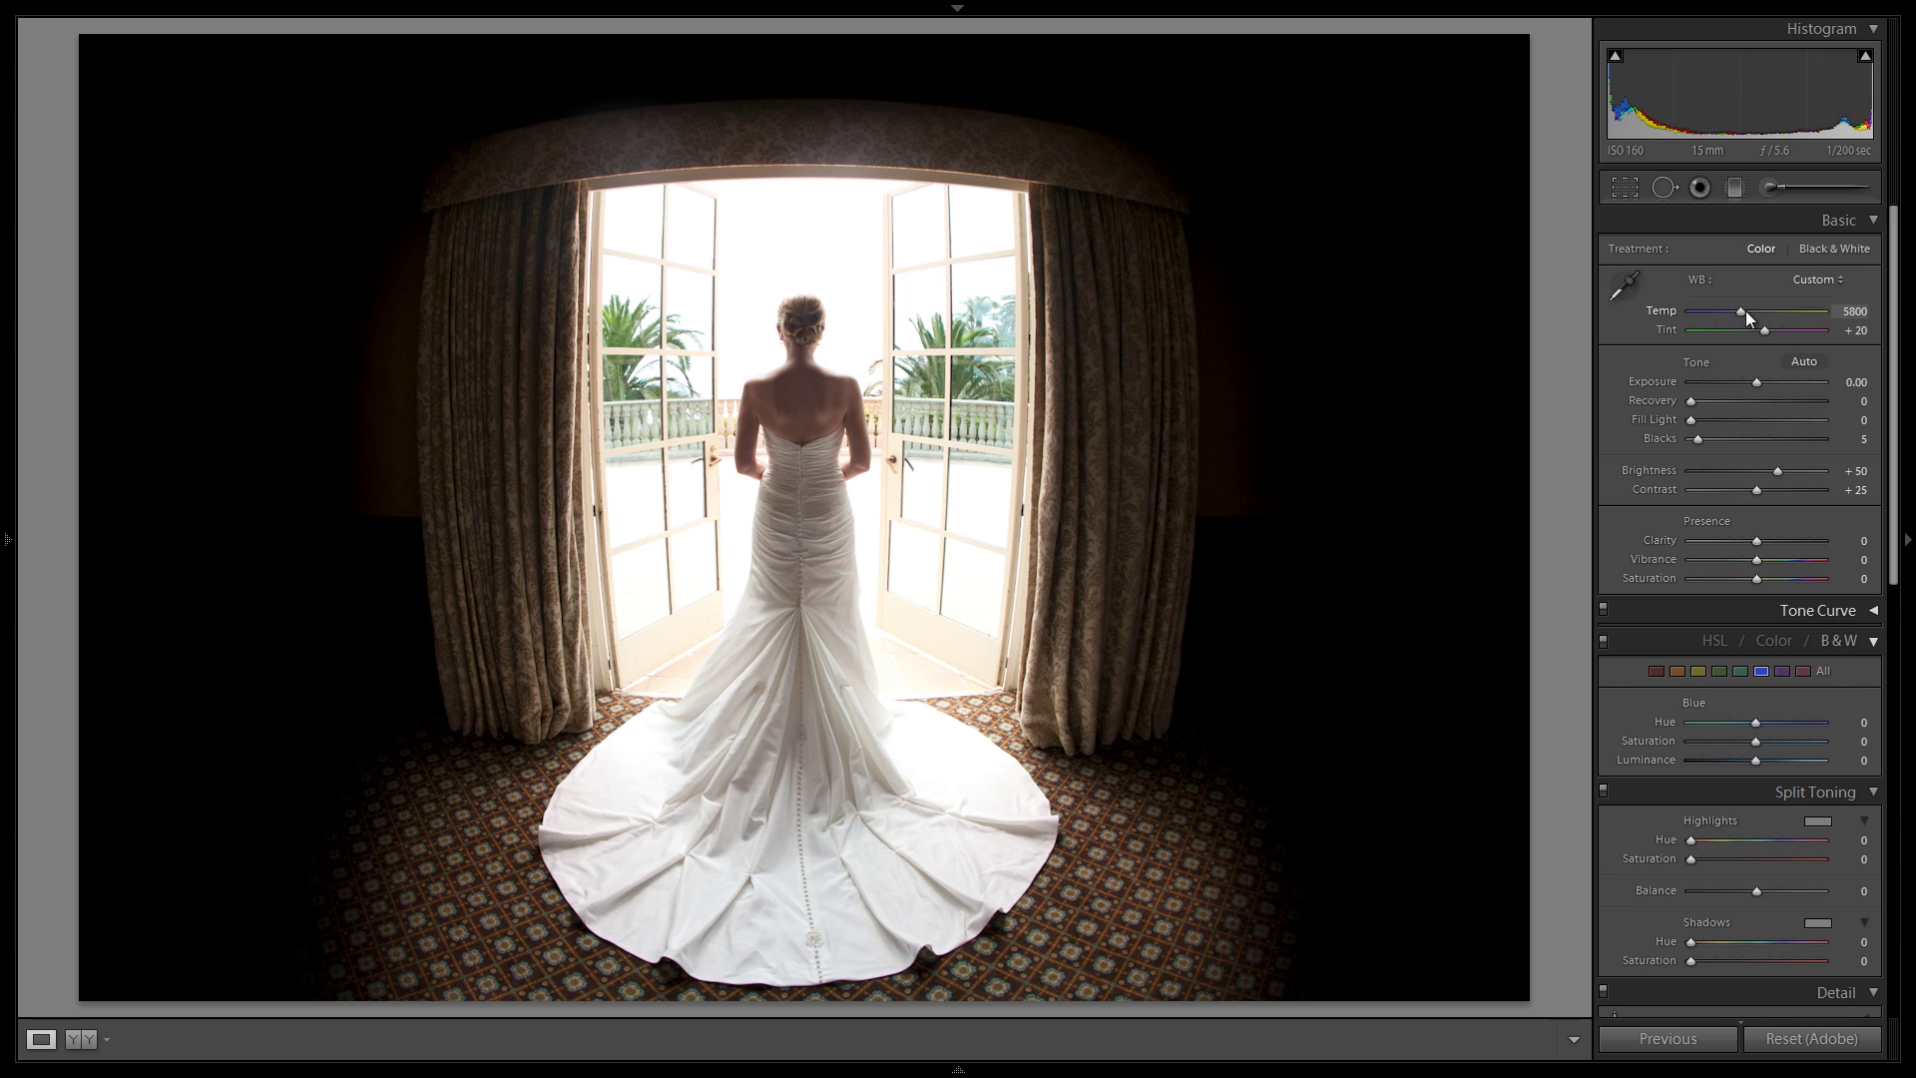
click(1748, 310)
key(shift+Up)
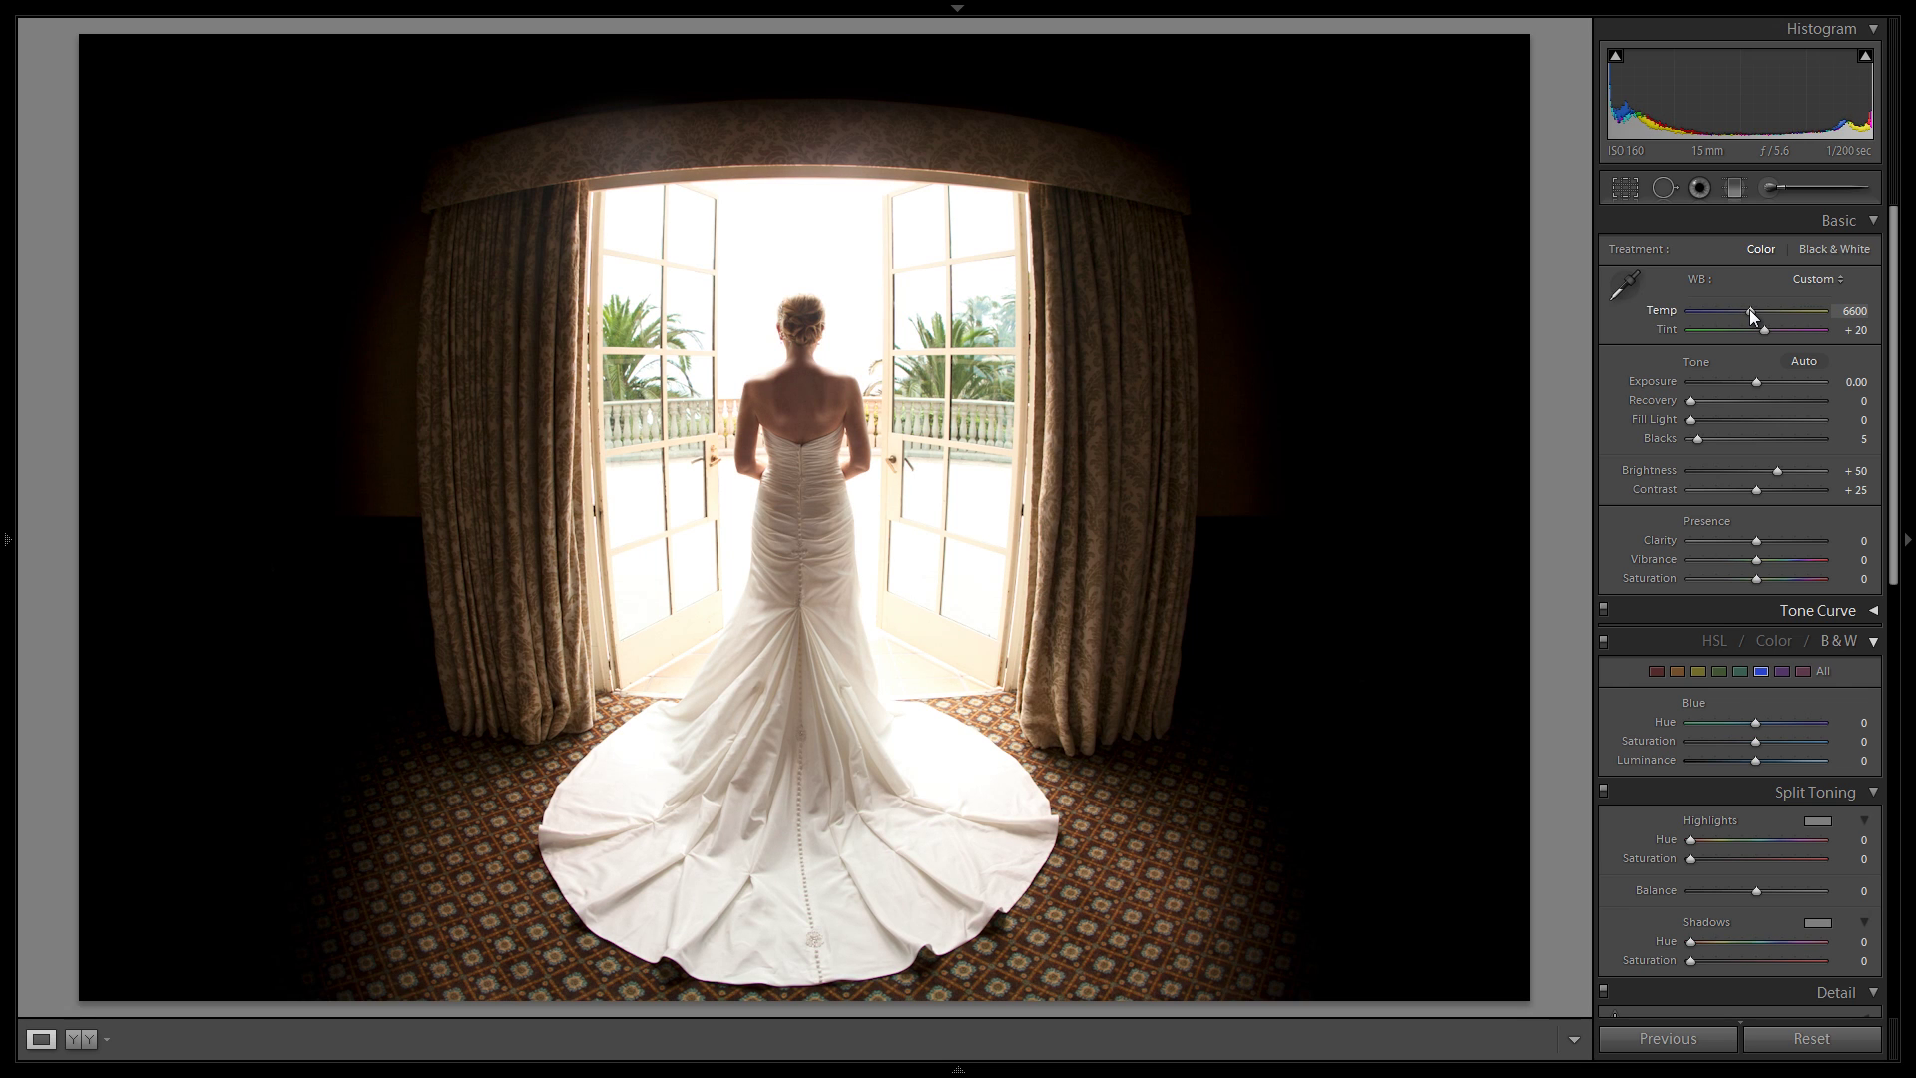
- Set Blacks to 10 and Contrast to +50
key(shift)
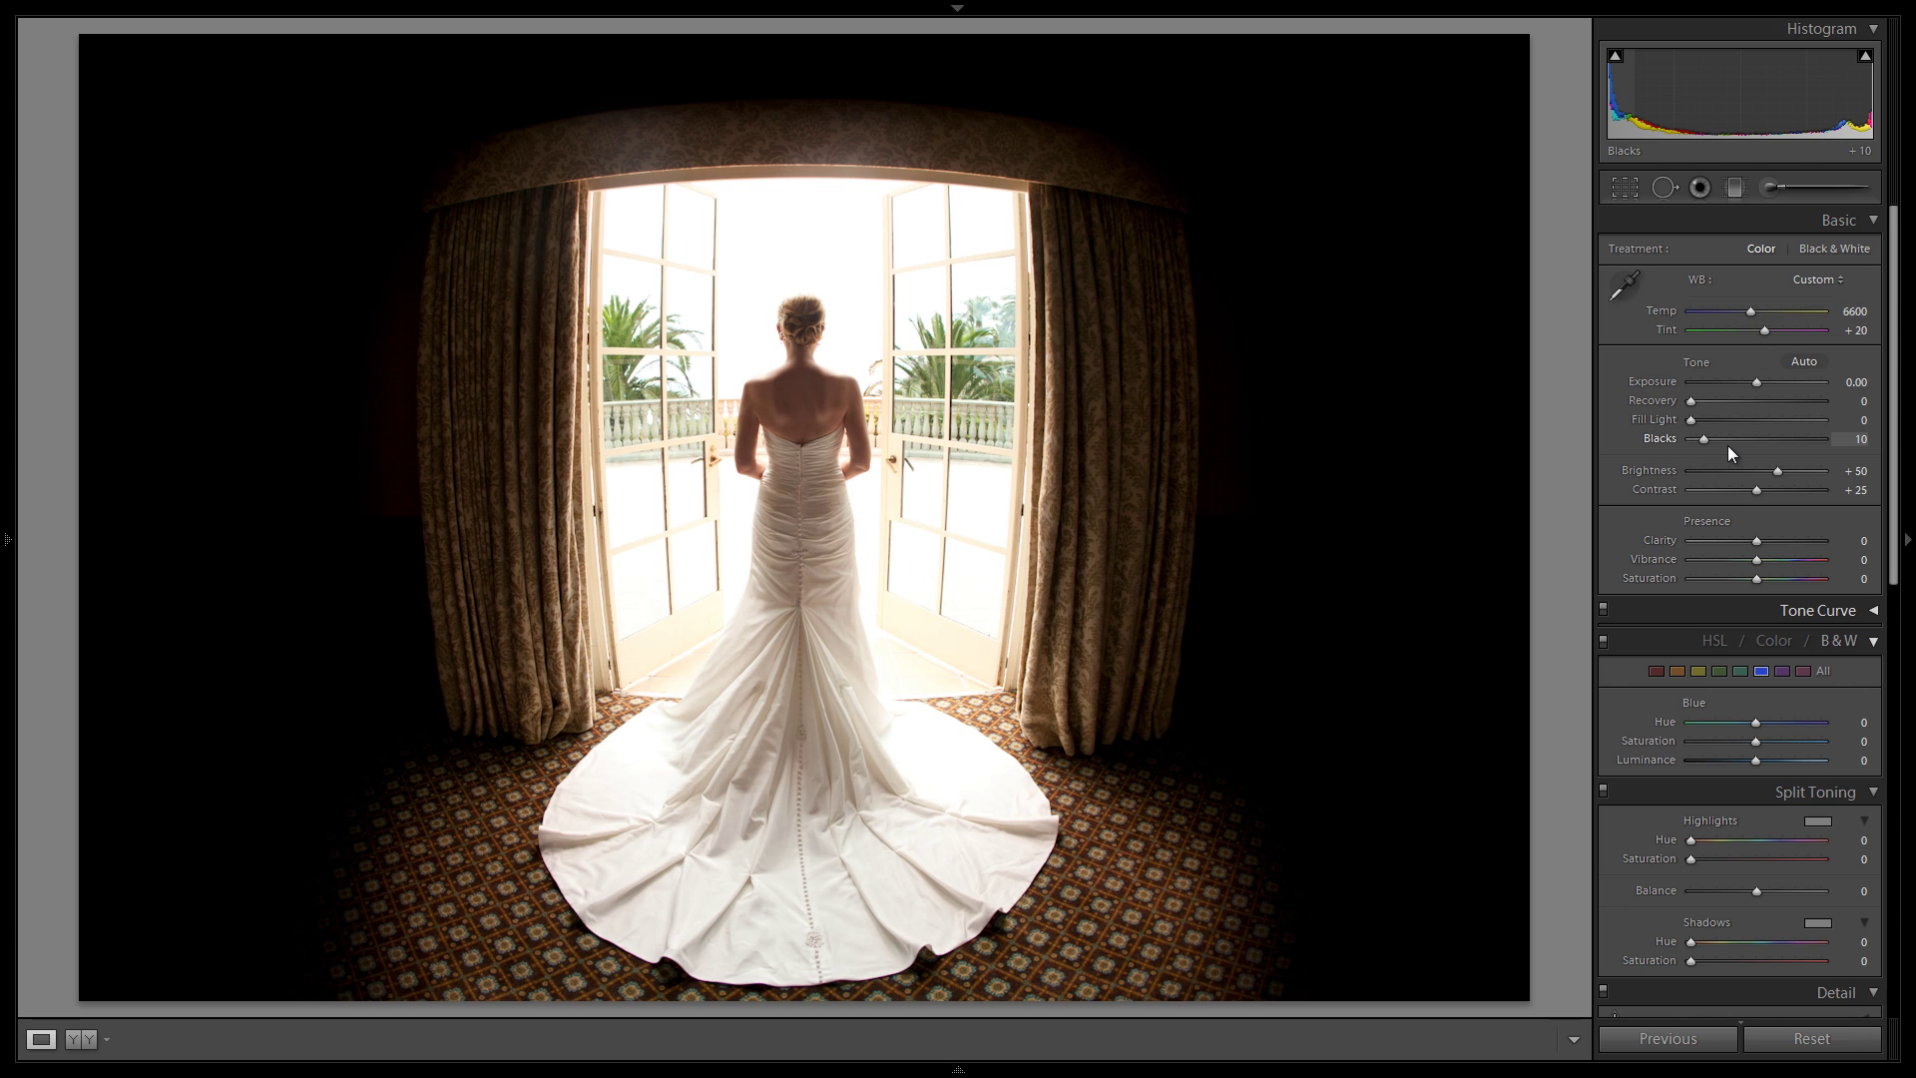
drag(1705, 441, 1708, 443)
drag(1771, 492, 1775, 492)
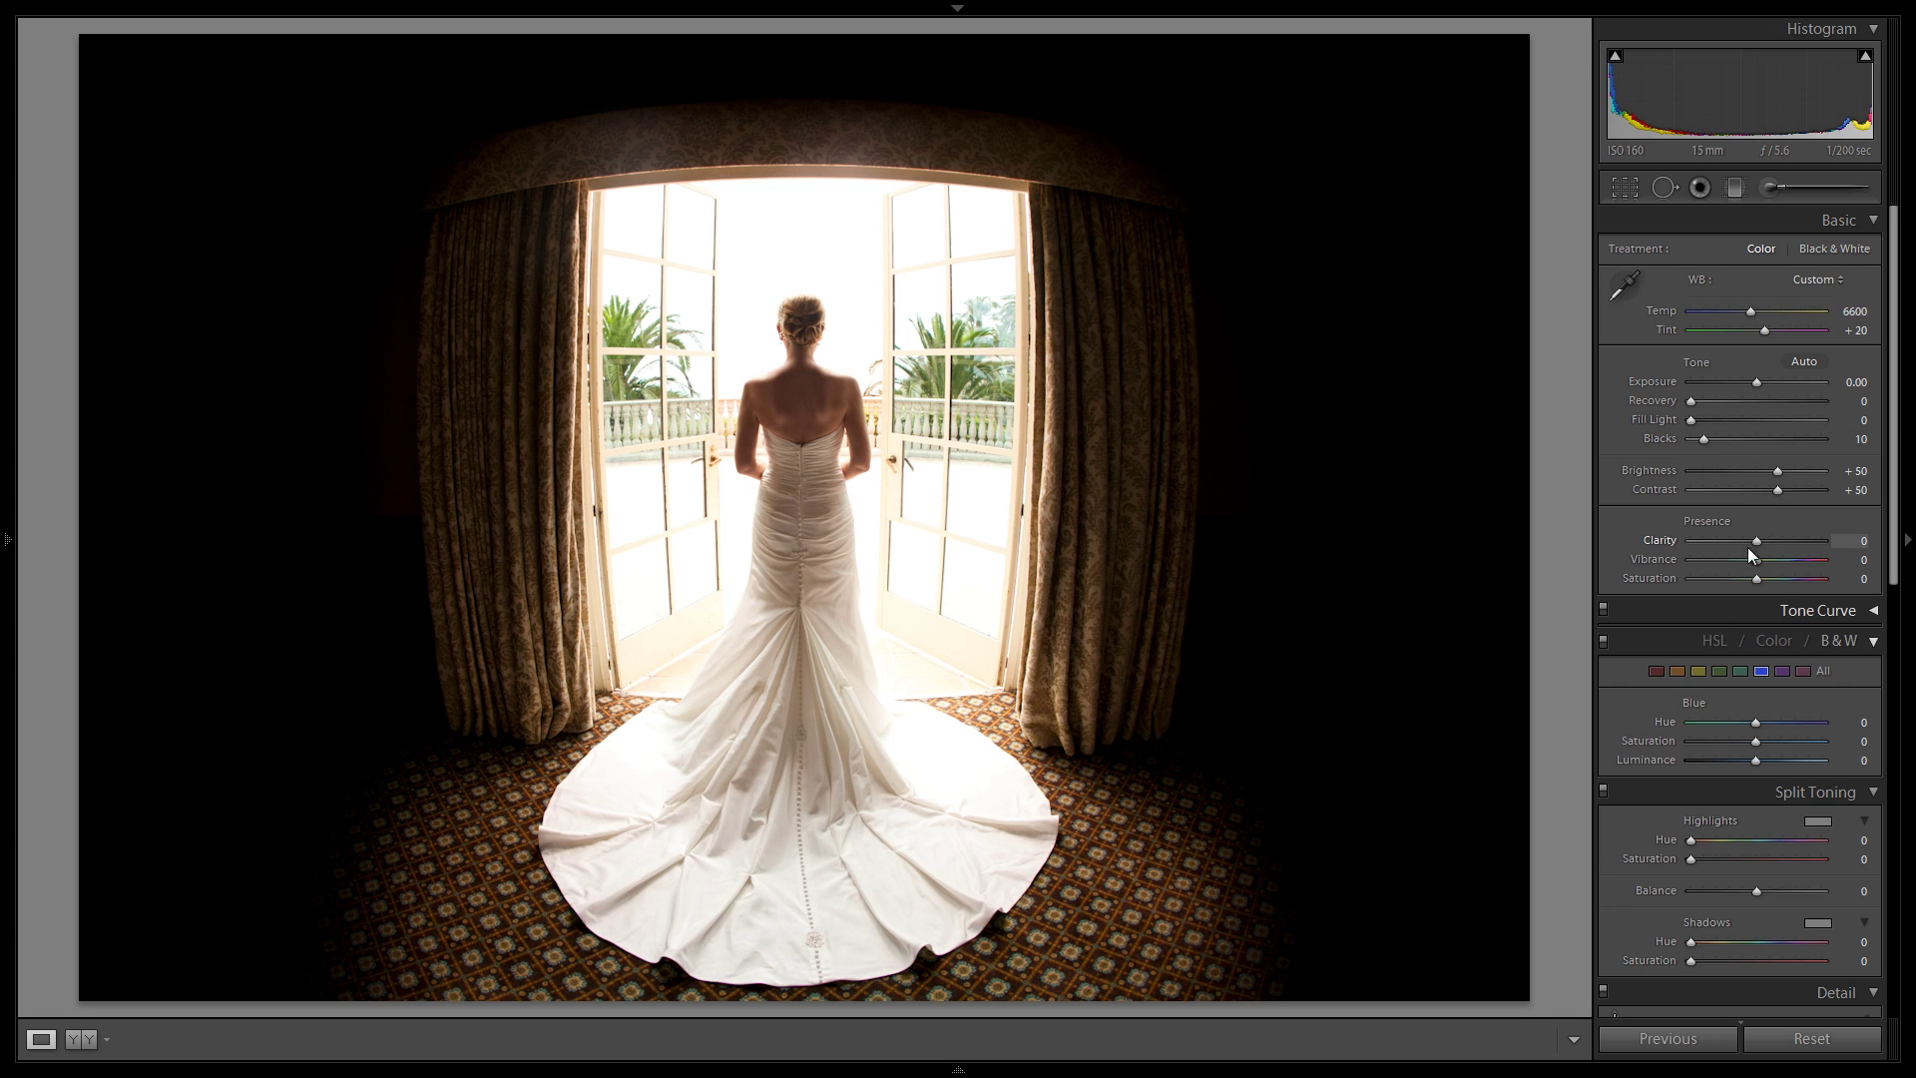
- Set Clarity to +10, Vibrance to -15 and Recovery to 60
mouse_move(1768, 541)
mouse_down()
mouse_move(1806, 542)
mouse_move(1768, 549)
mouse_up()
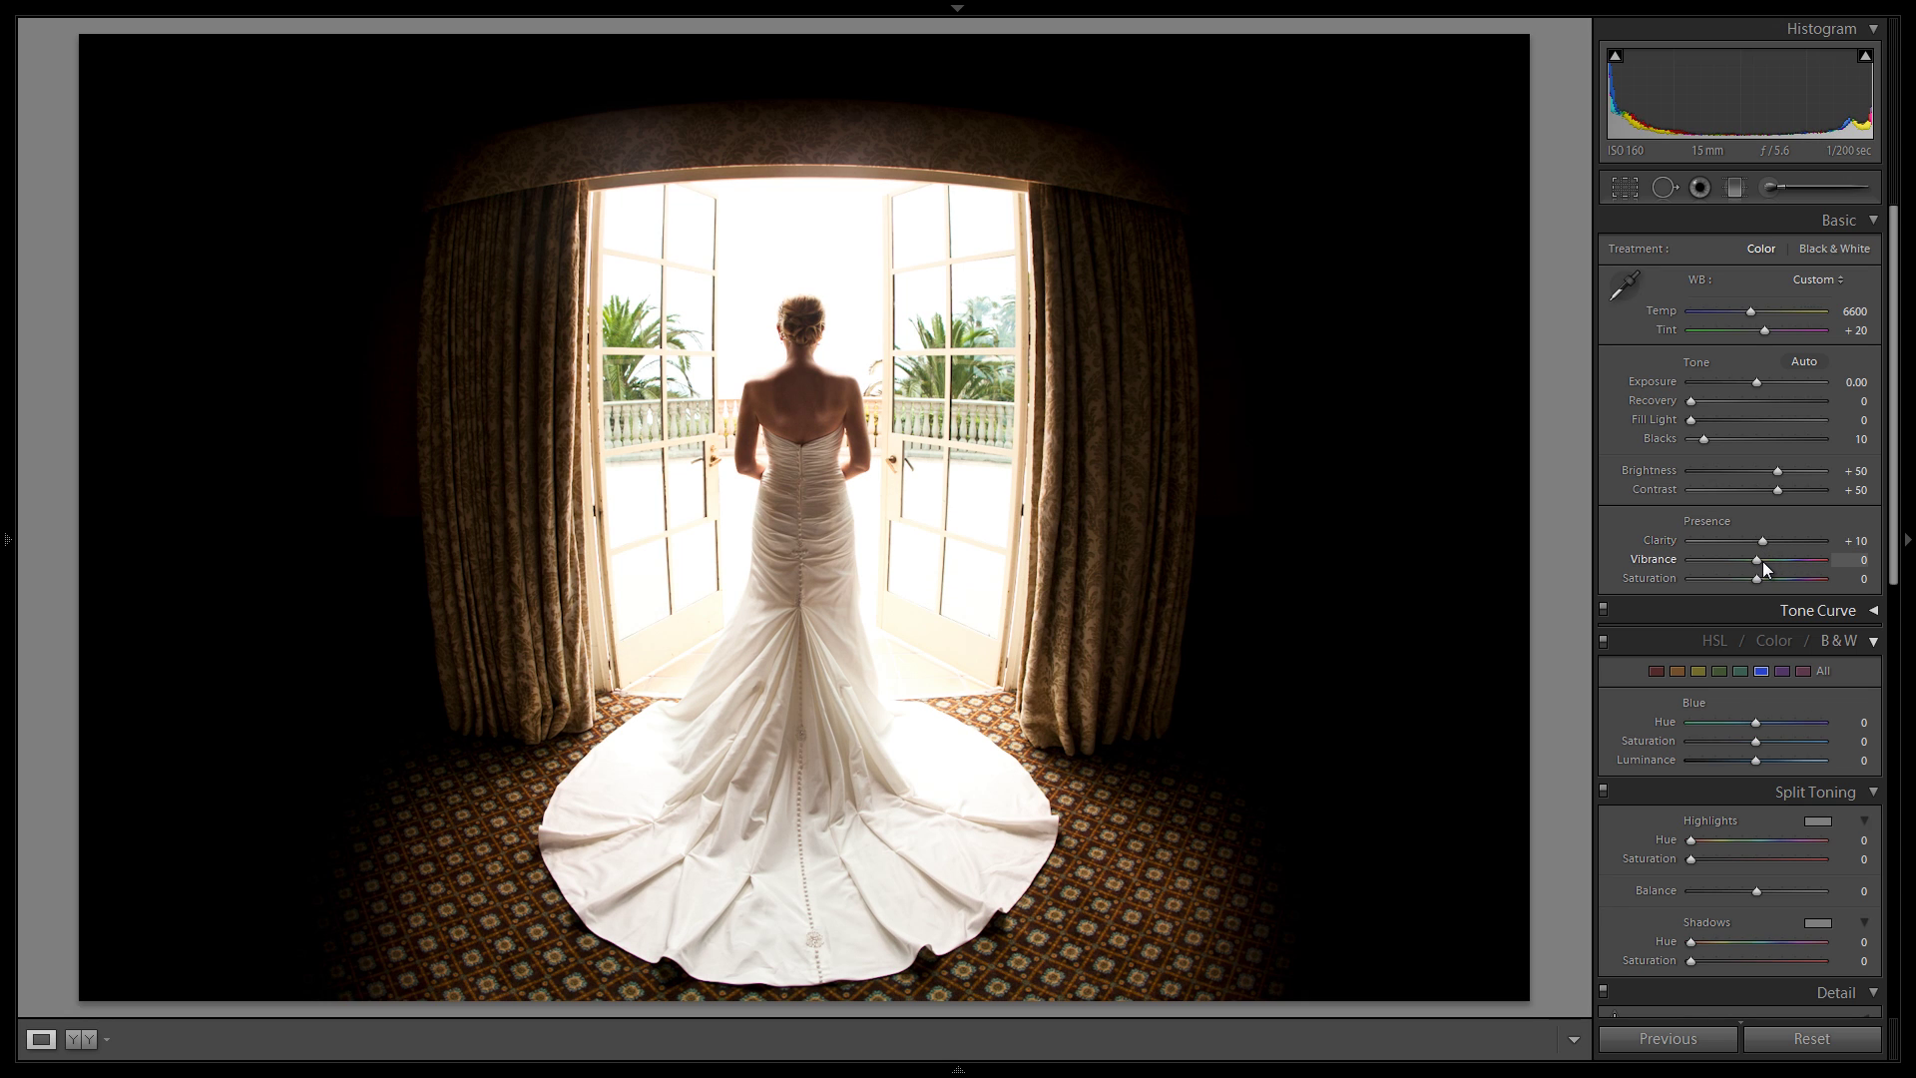
drag(1751, 561, 1748, 560)
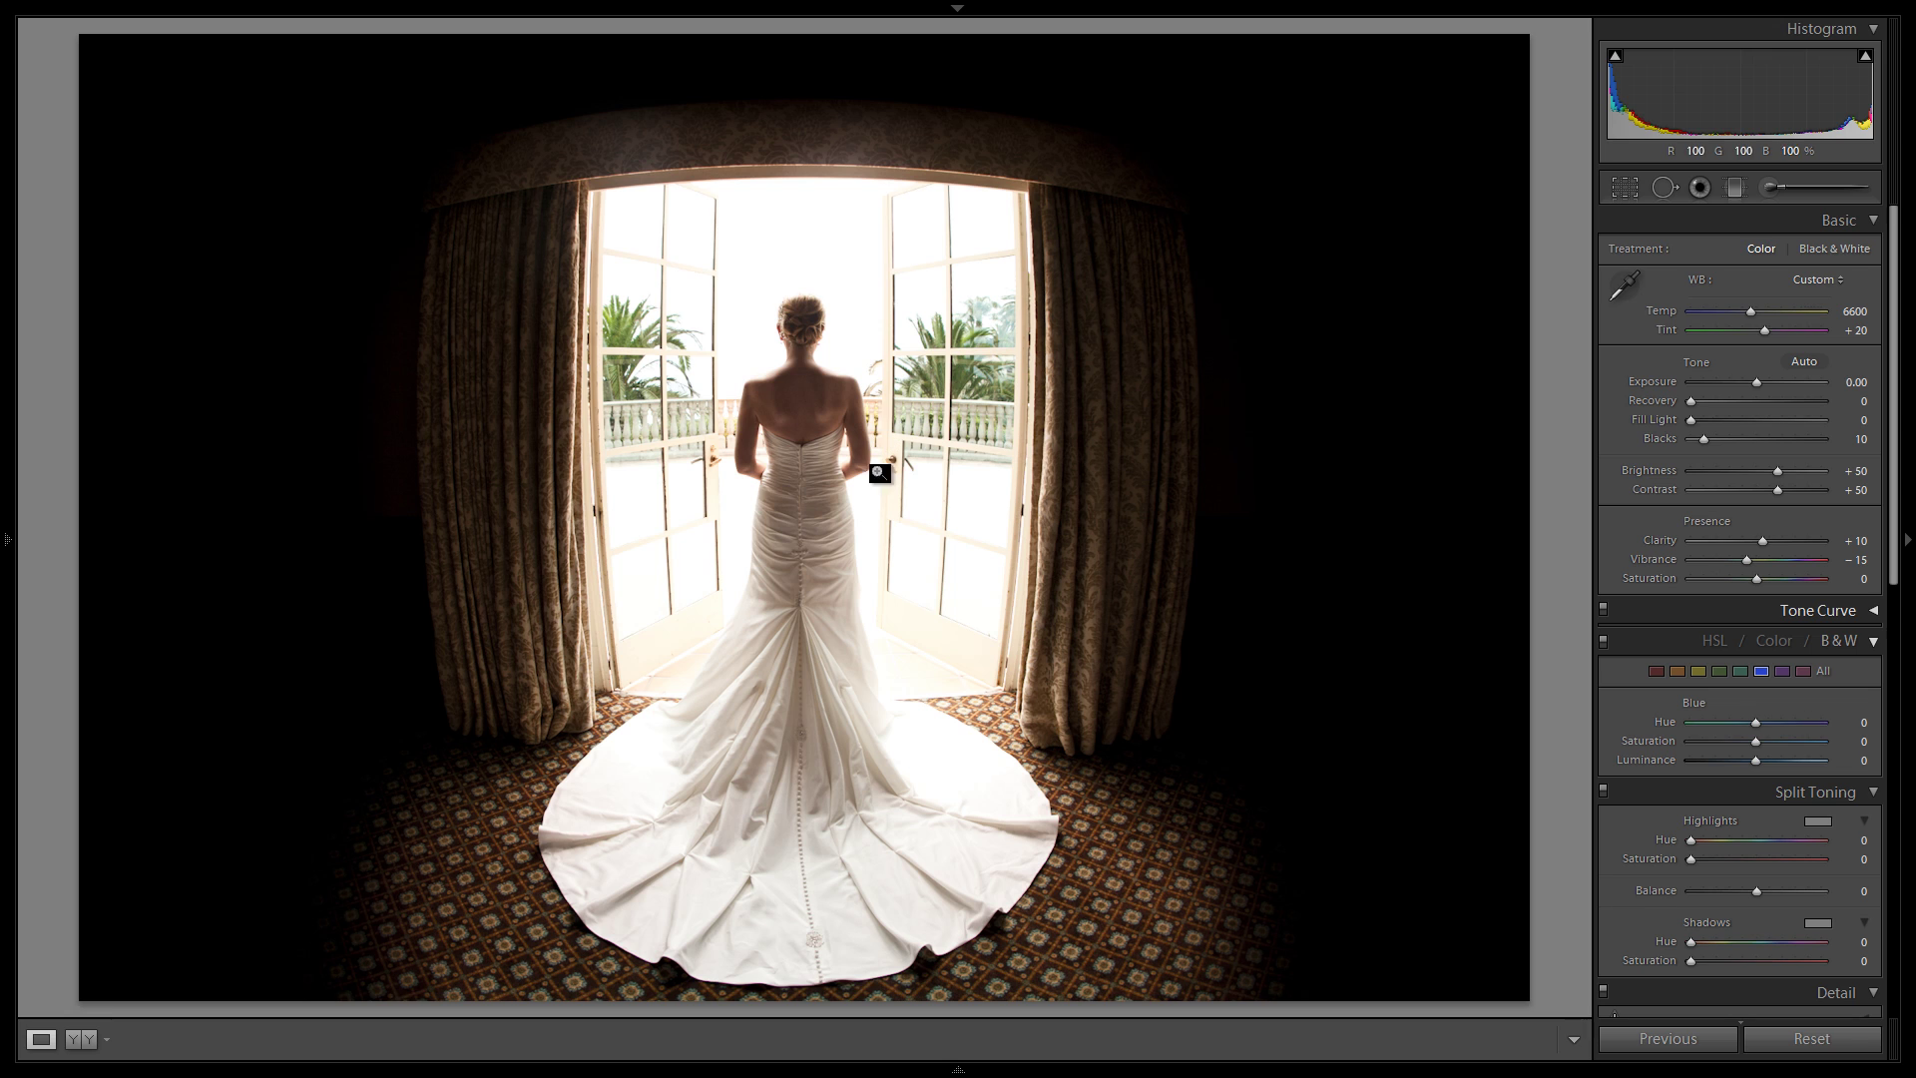
click(1776, 402)
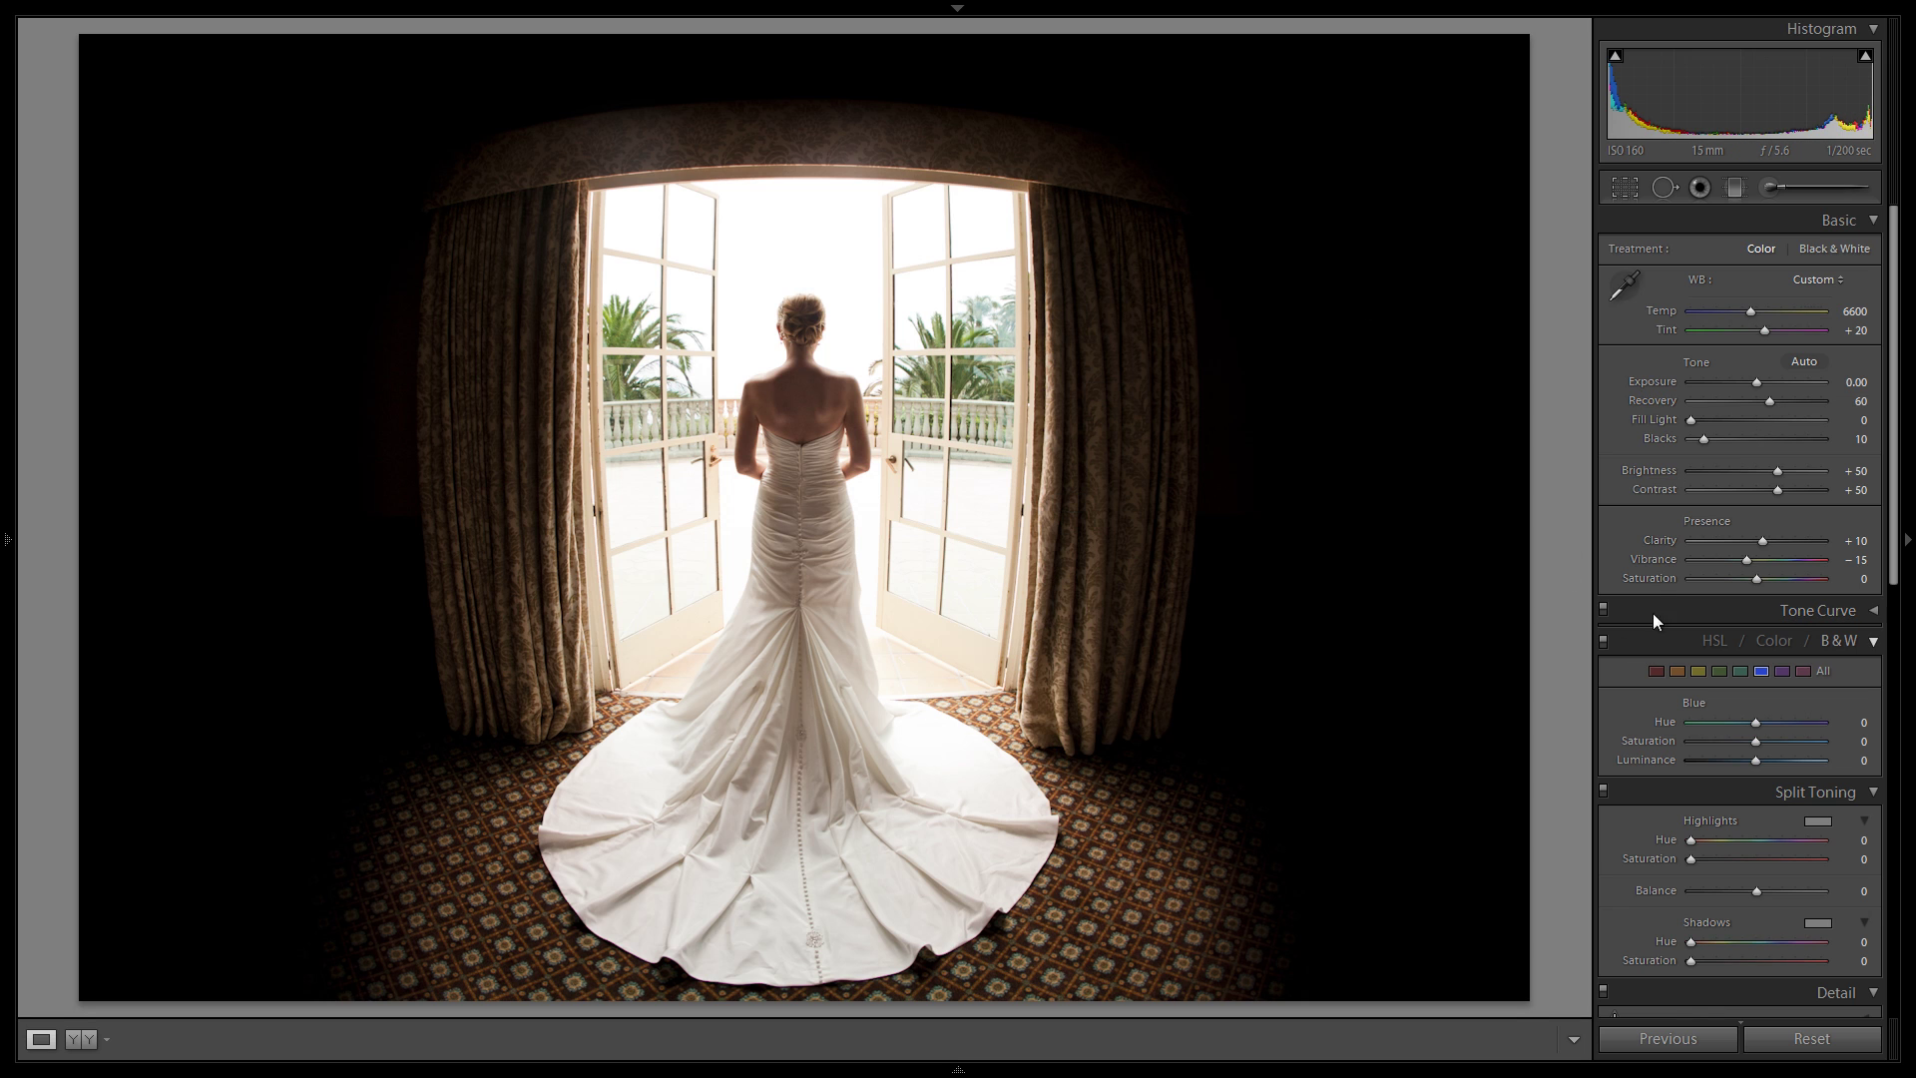
- Sharpen the photo with Amount 85, Radius 2.0, Detail 20 and Masking 20, judging it on a close-up of the bride
scroll(1685, 536, down, 10)
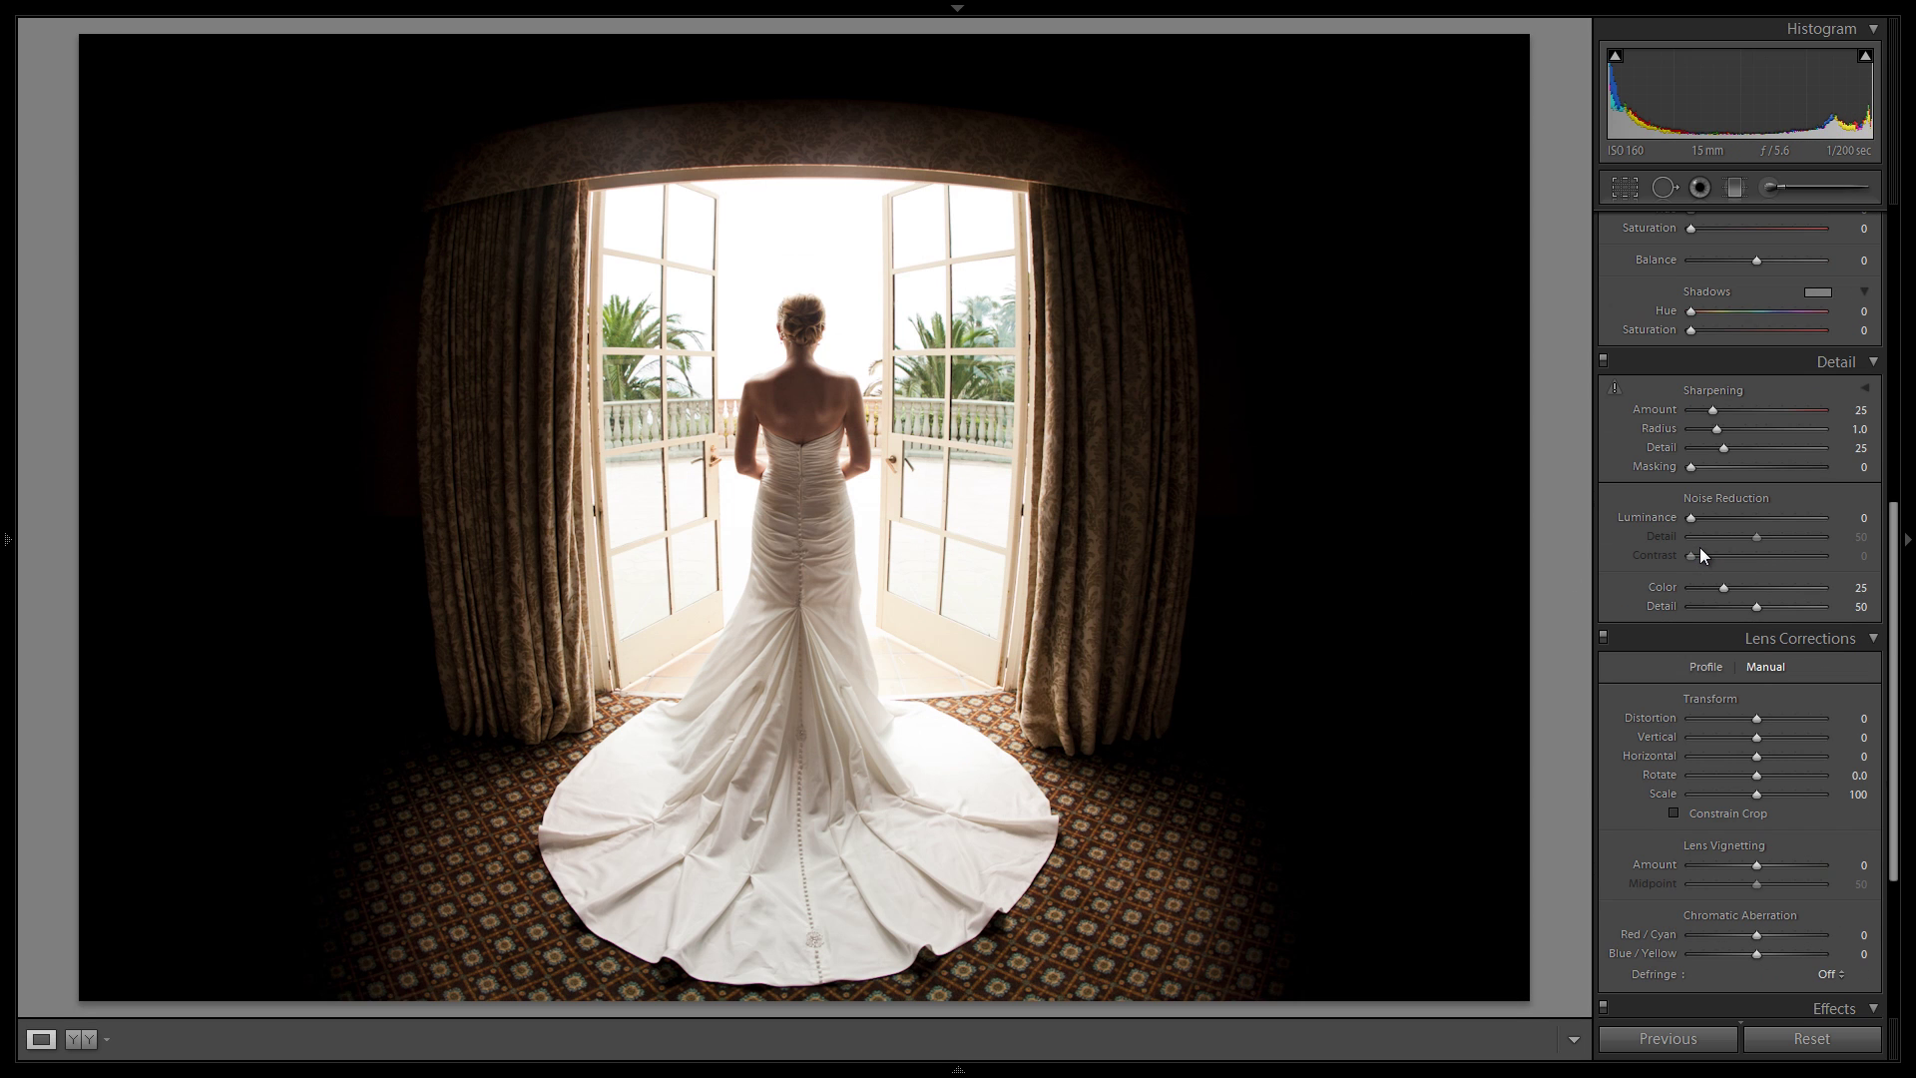
click(806, 362)
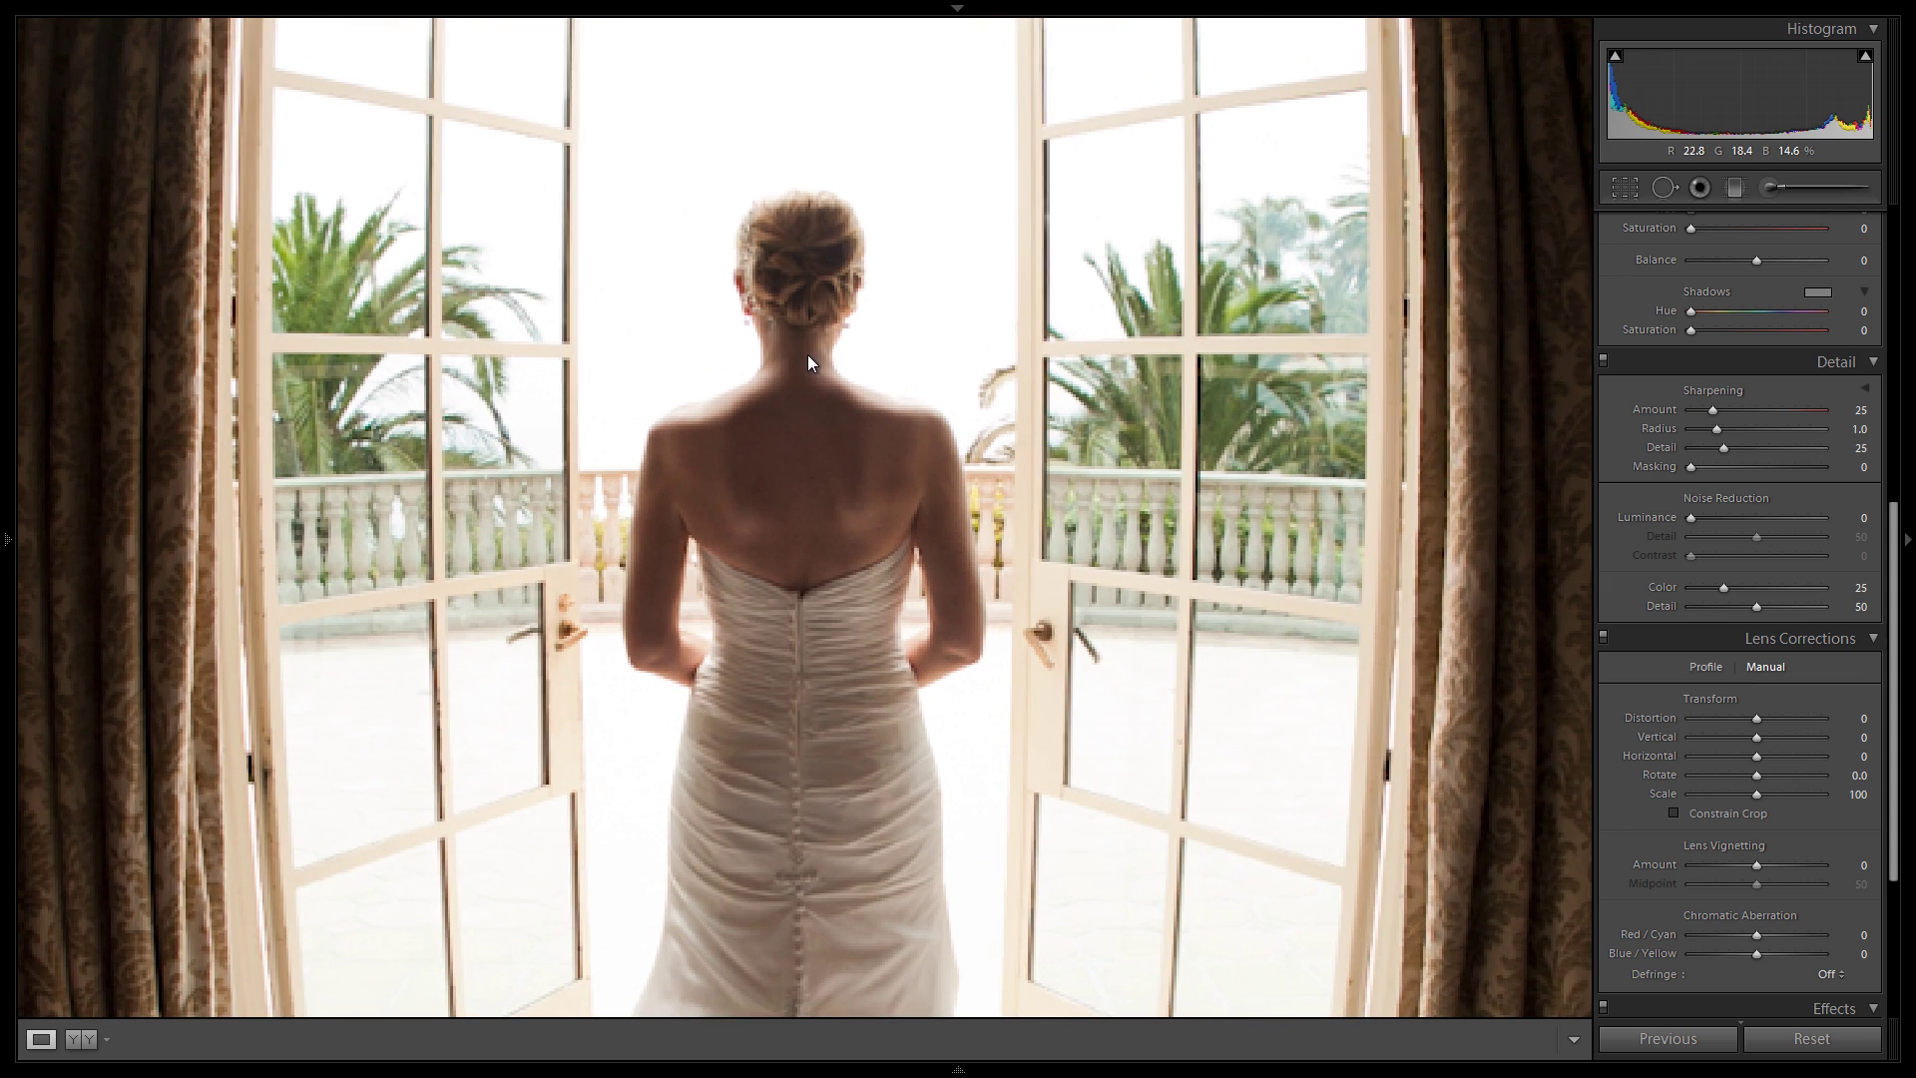
key(shift+Up)
click(1793, 410)
click(1766, 429)
key(Up)
key(Up)
key(Up)
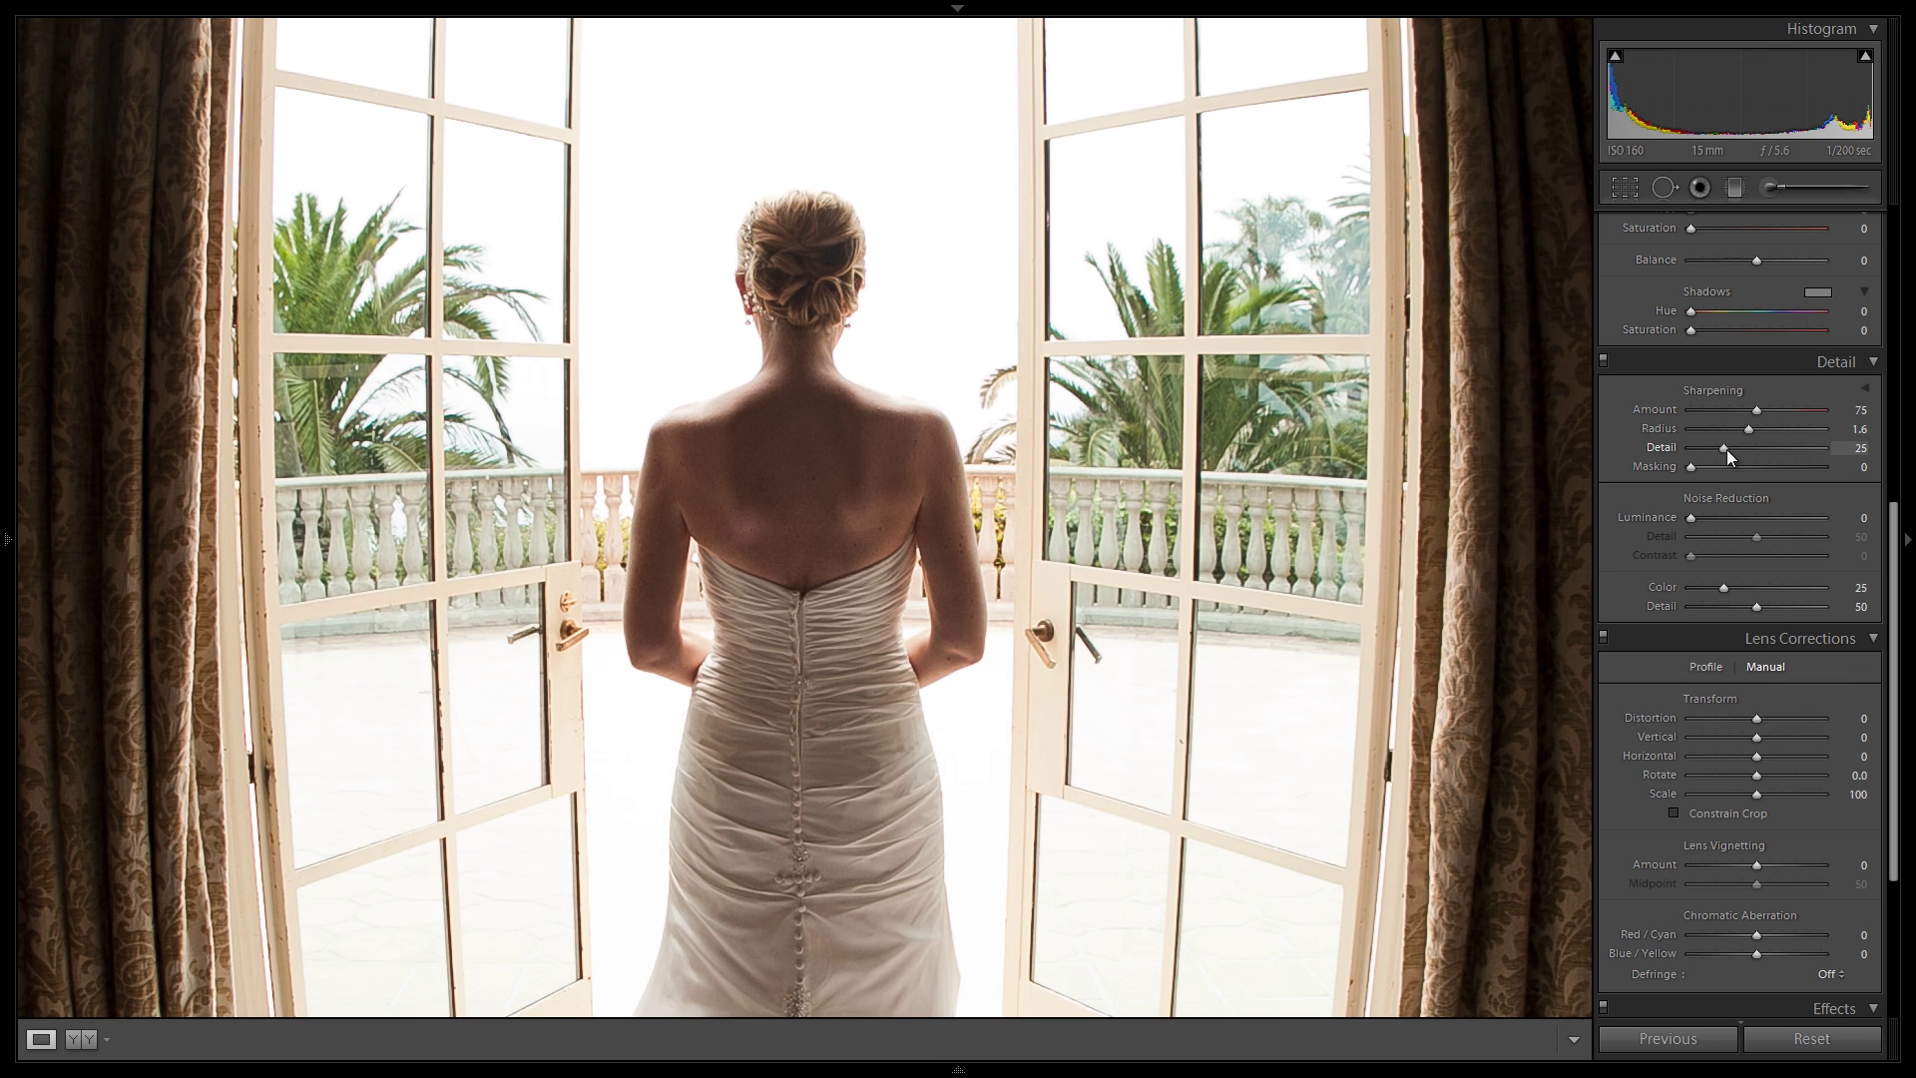
click(1752, 432)
click(1754, 433)
click(1763, 410)
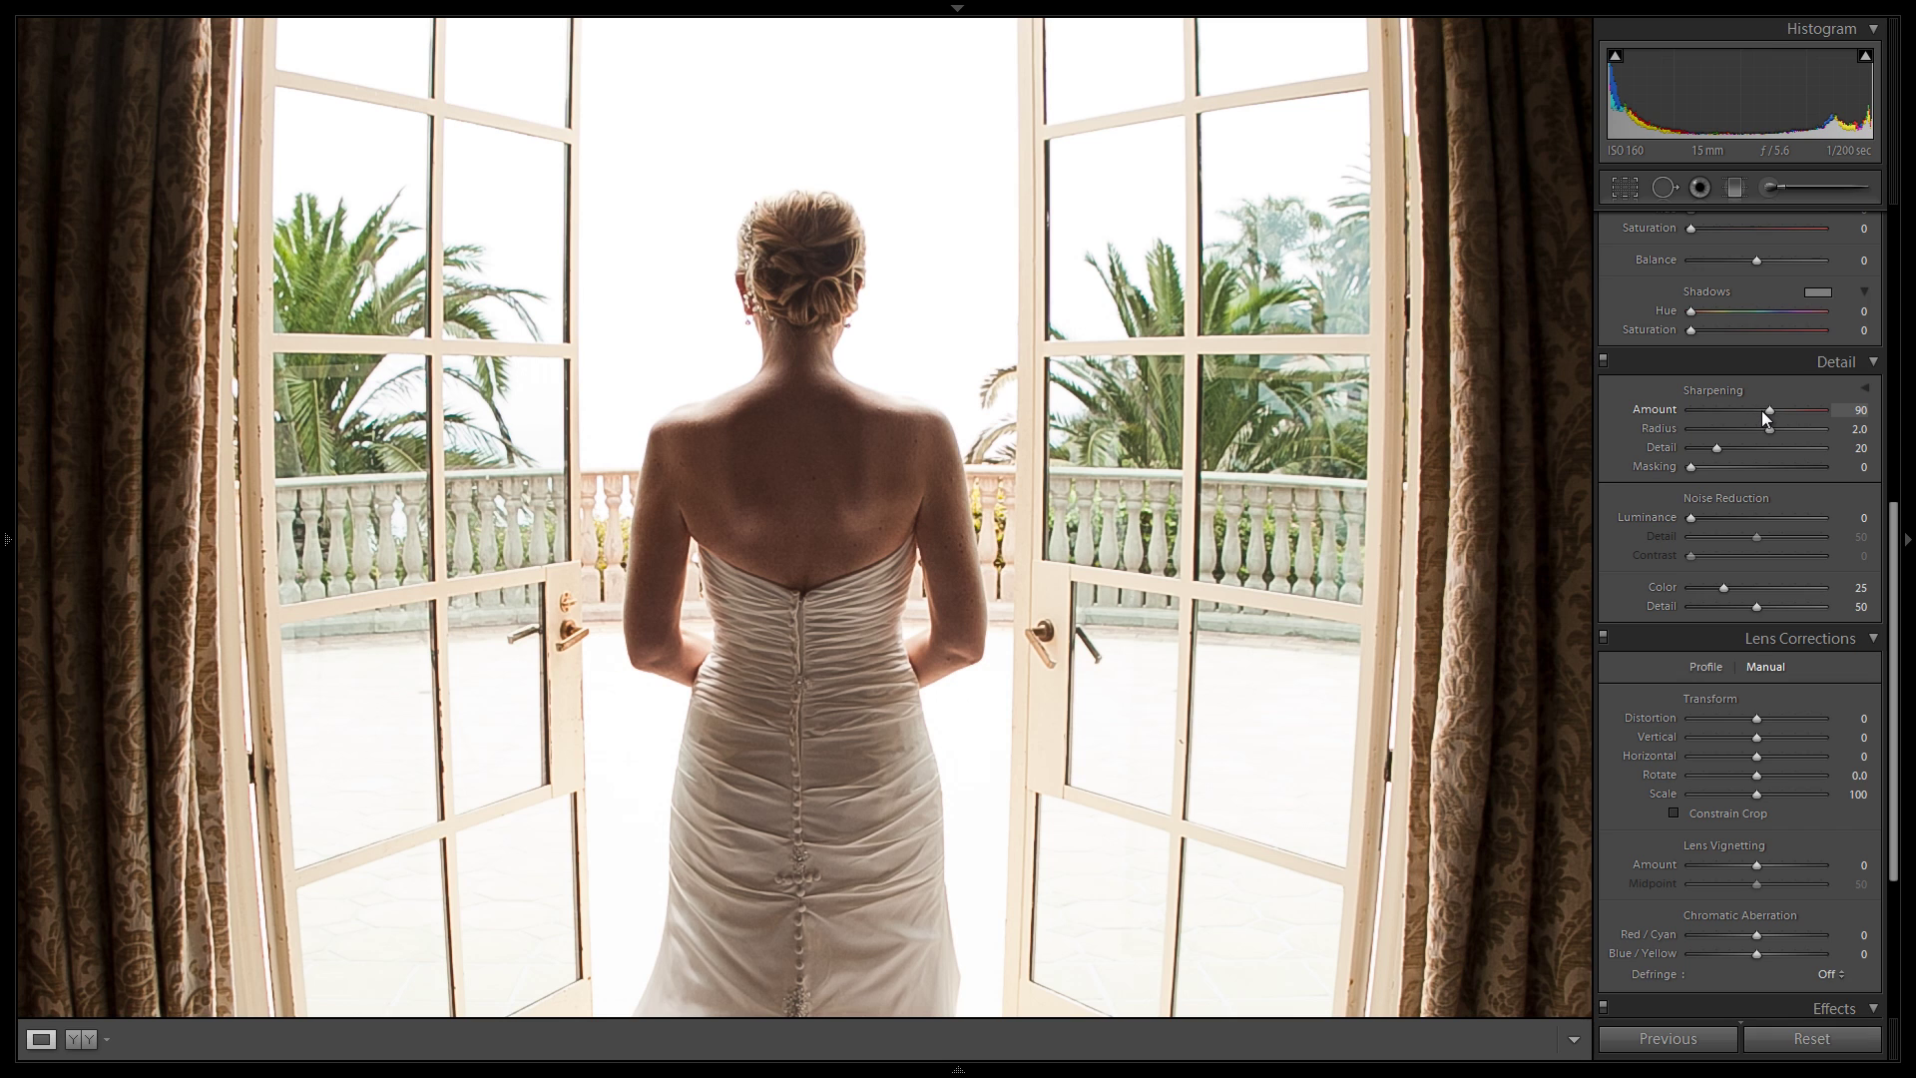
click(1715, 468)
click(775, 436)
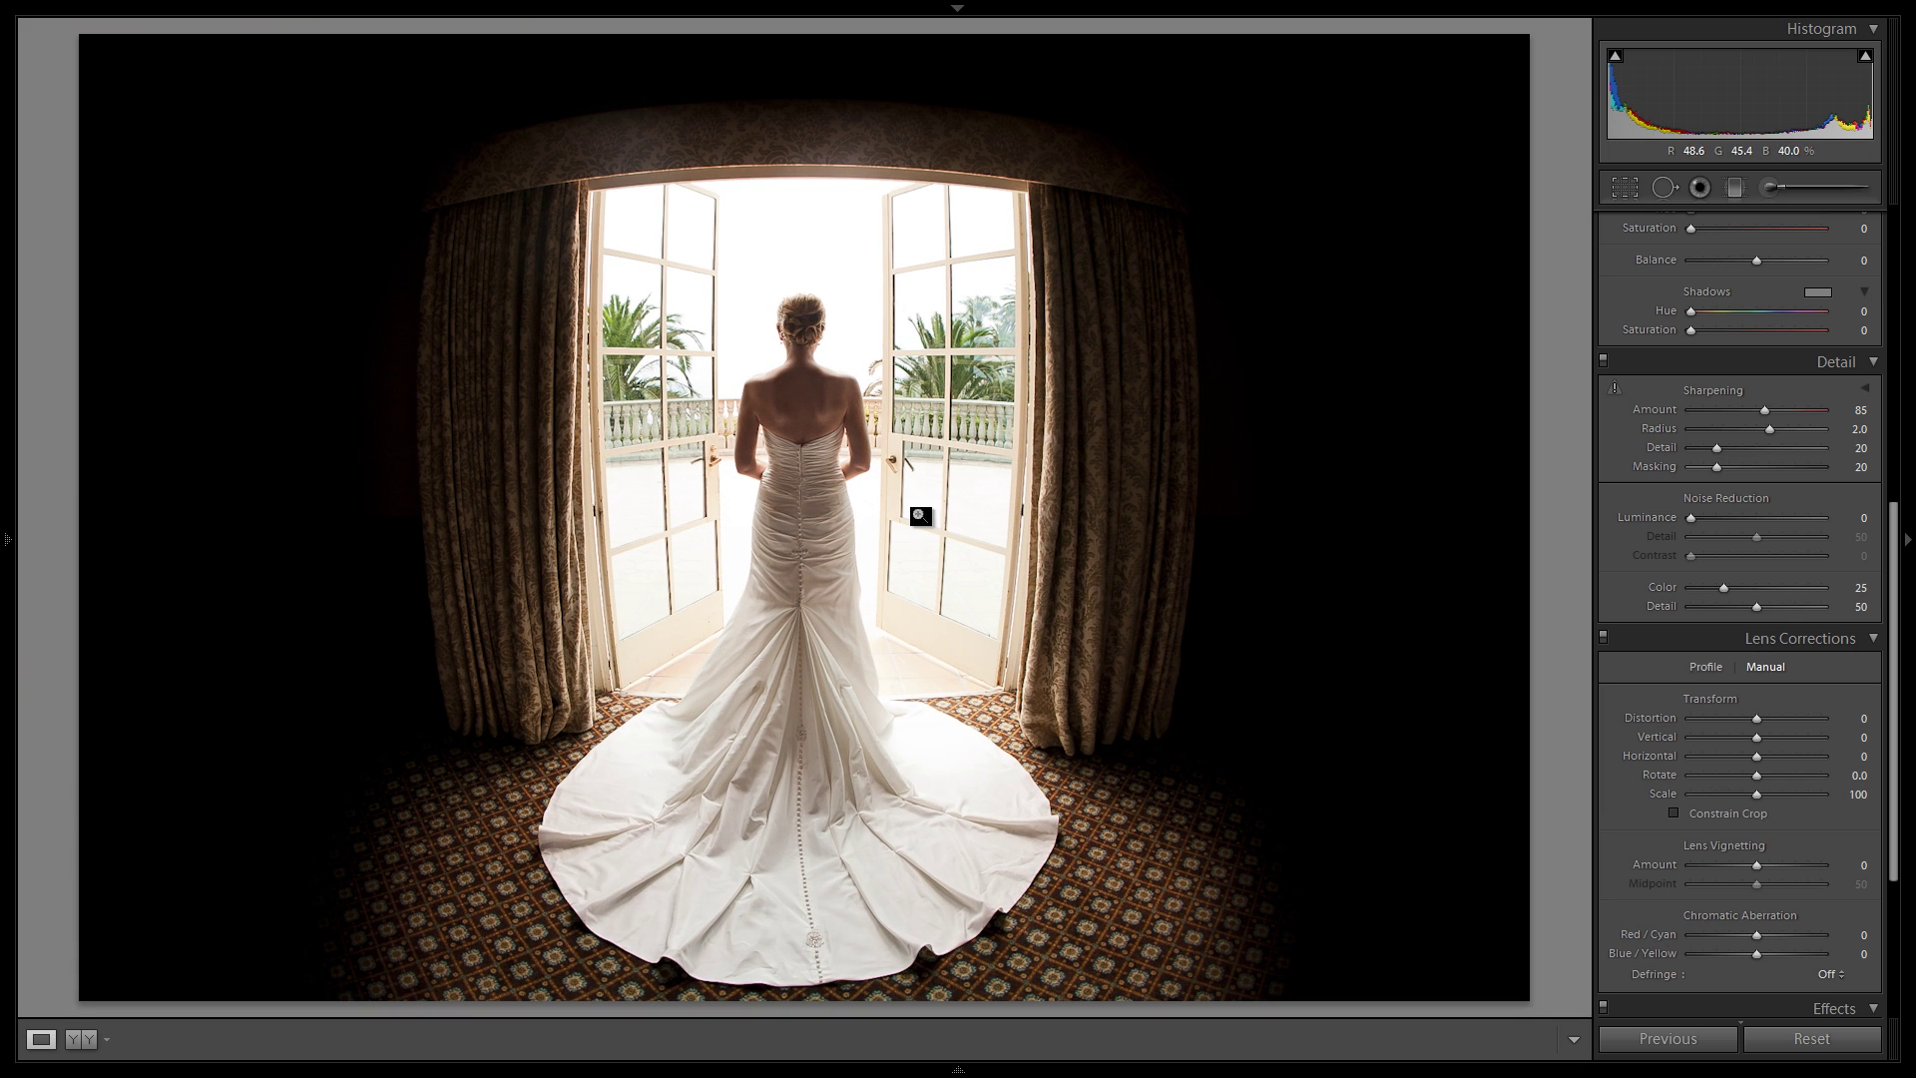
- Save the current color edit as a snapshot named "Color Mood Shot", with the preset folders collapsed
click(1656, 710)
key(F7)
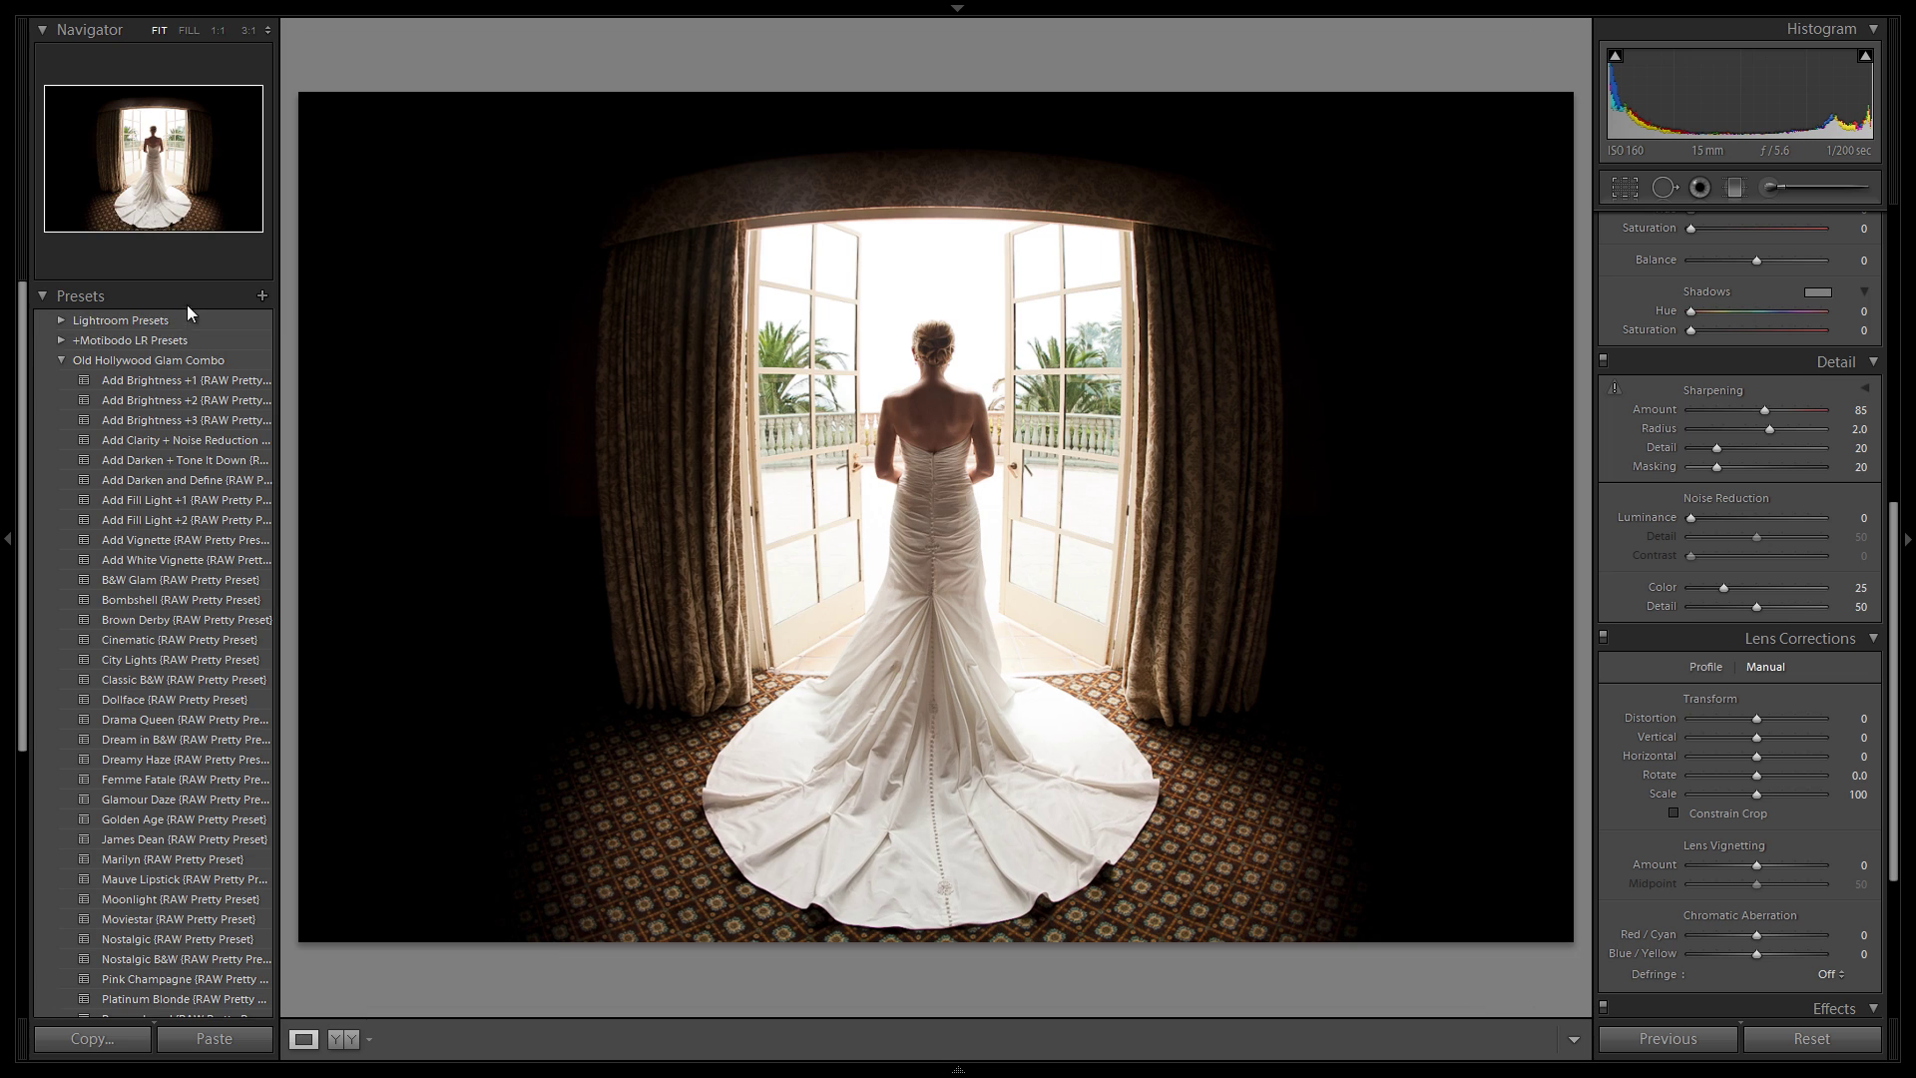
click(60, 341)
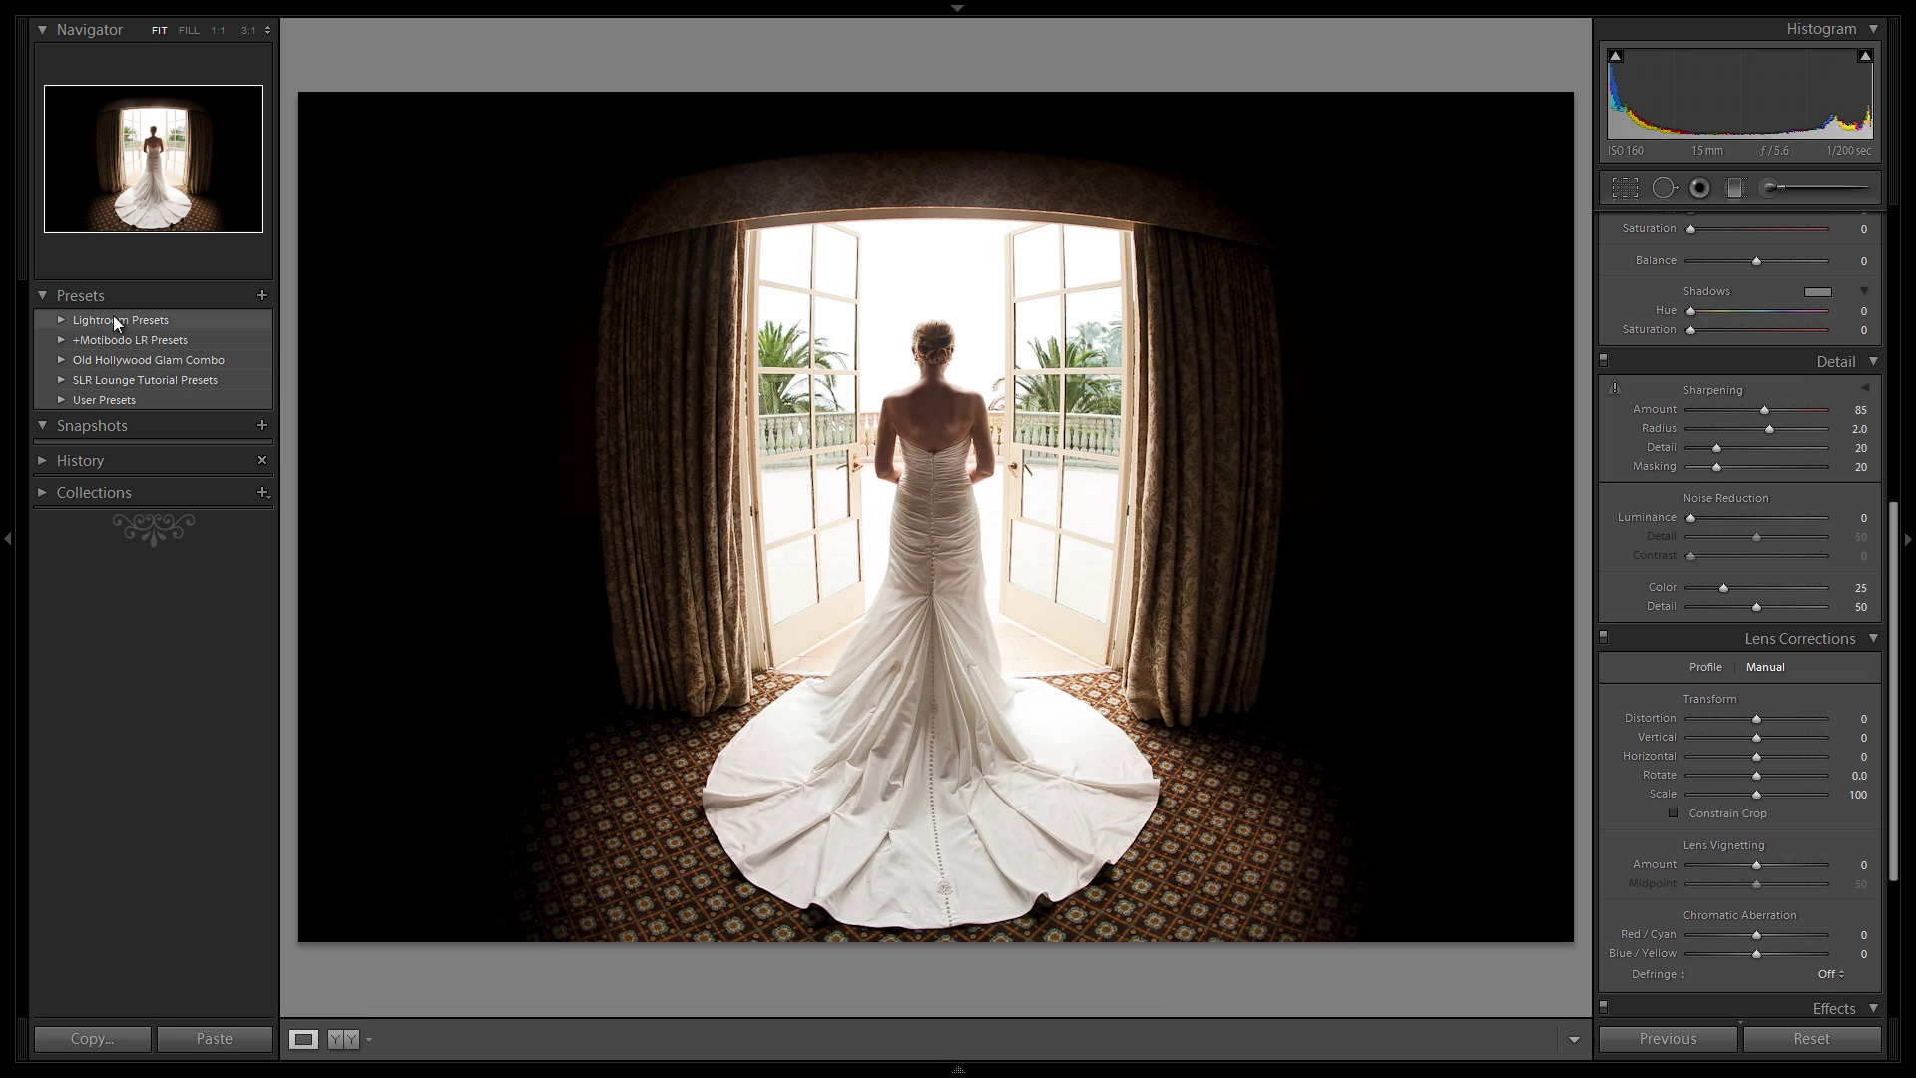
click(261, 425)
text(Color Mood Shot)
key(Return)
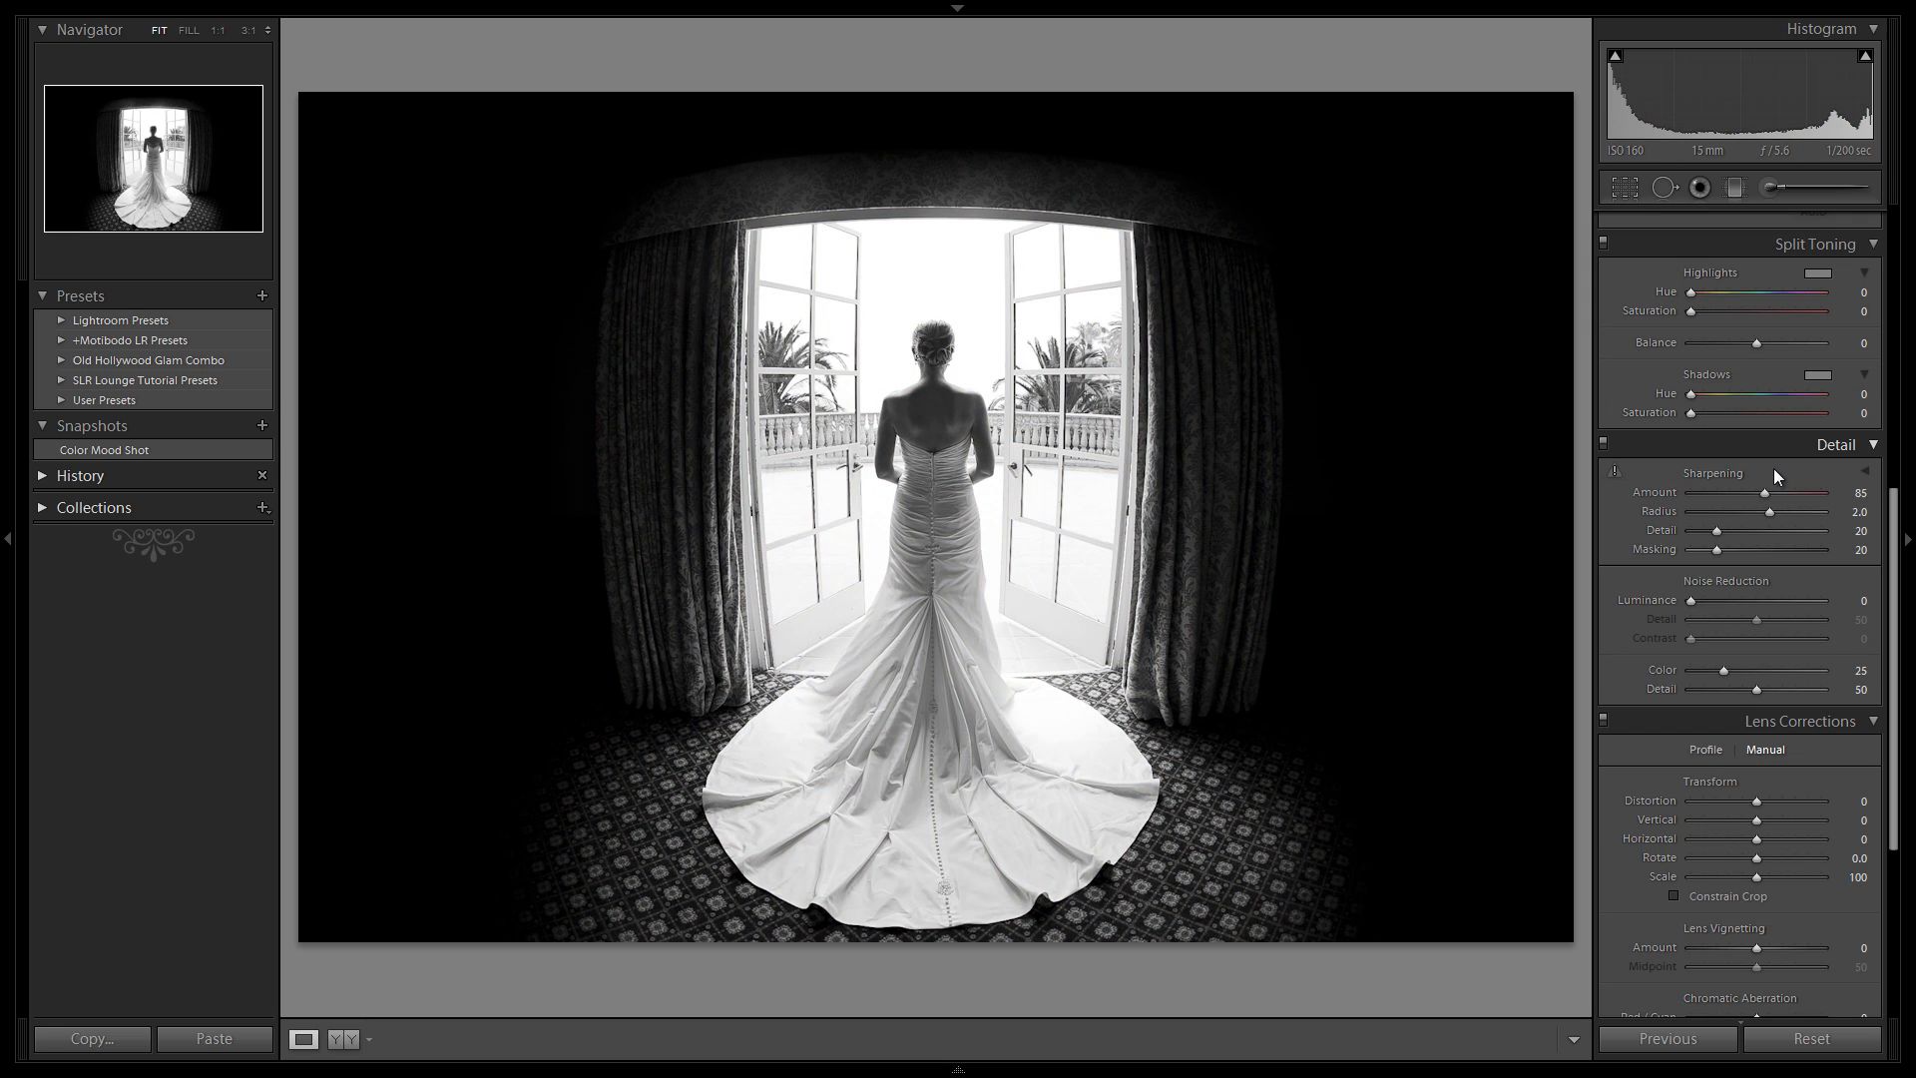
- Save the black-and-white version of the photo as a snapshot named "Black and White Mood Shot"
click(261, 426)
text(Black)
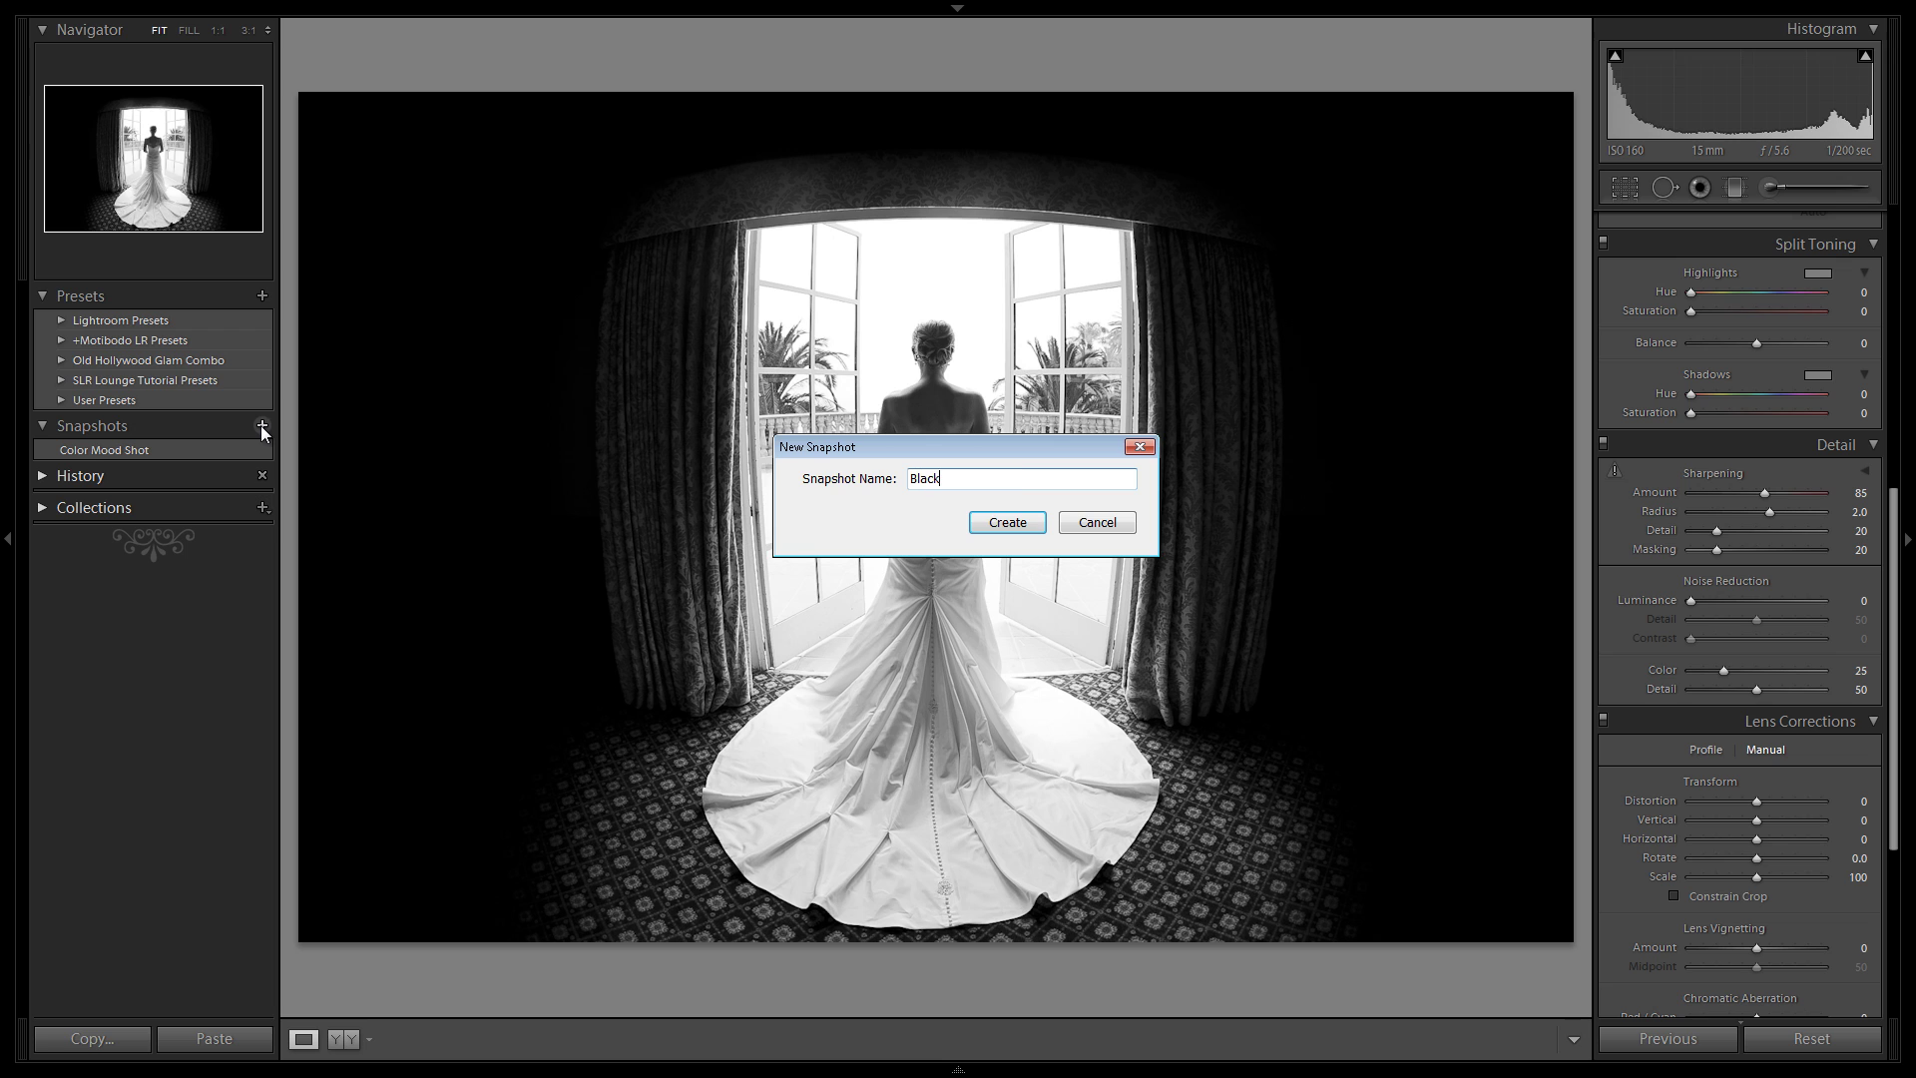
text( and White Mood Shot)
key(Return)
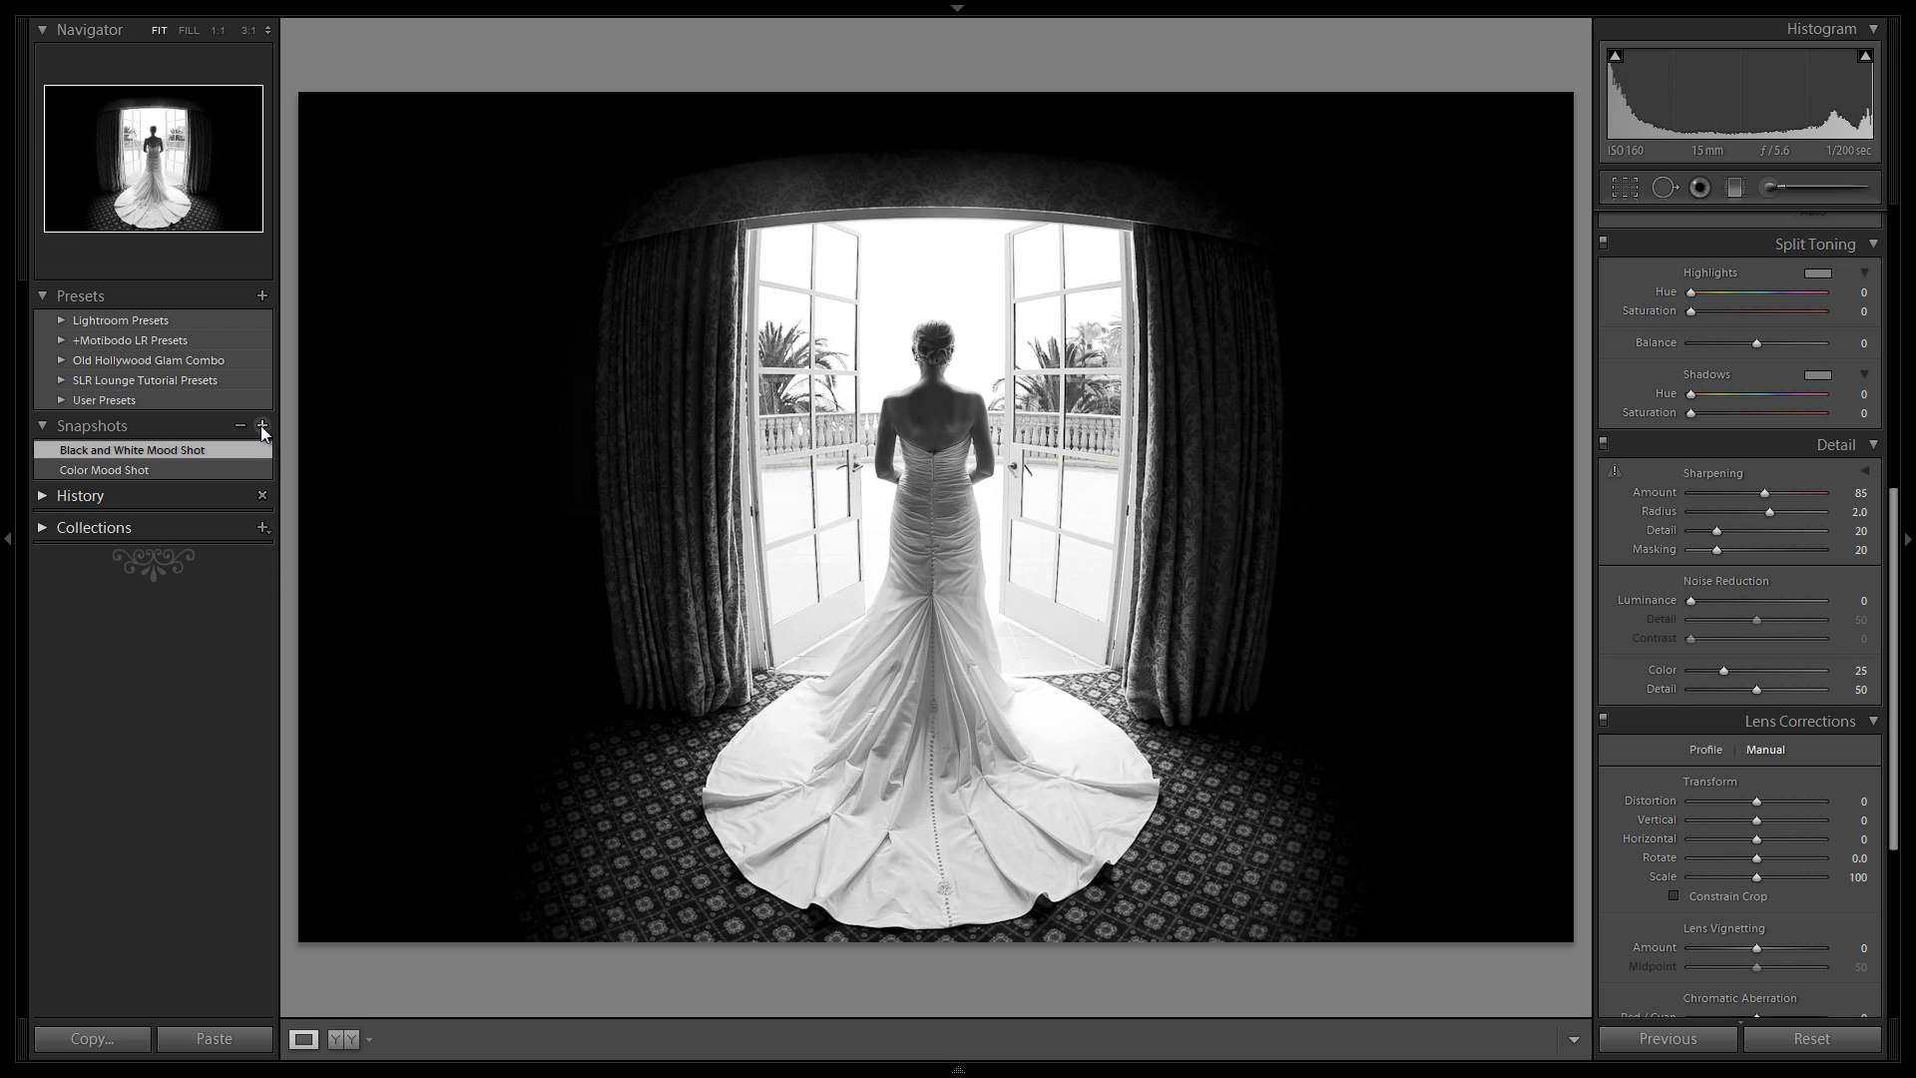
- Compare the black-and-white edit with the unedited original in an enlarged view without side panels
key(Tab)
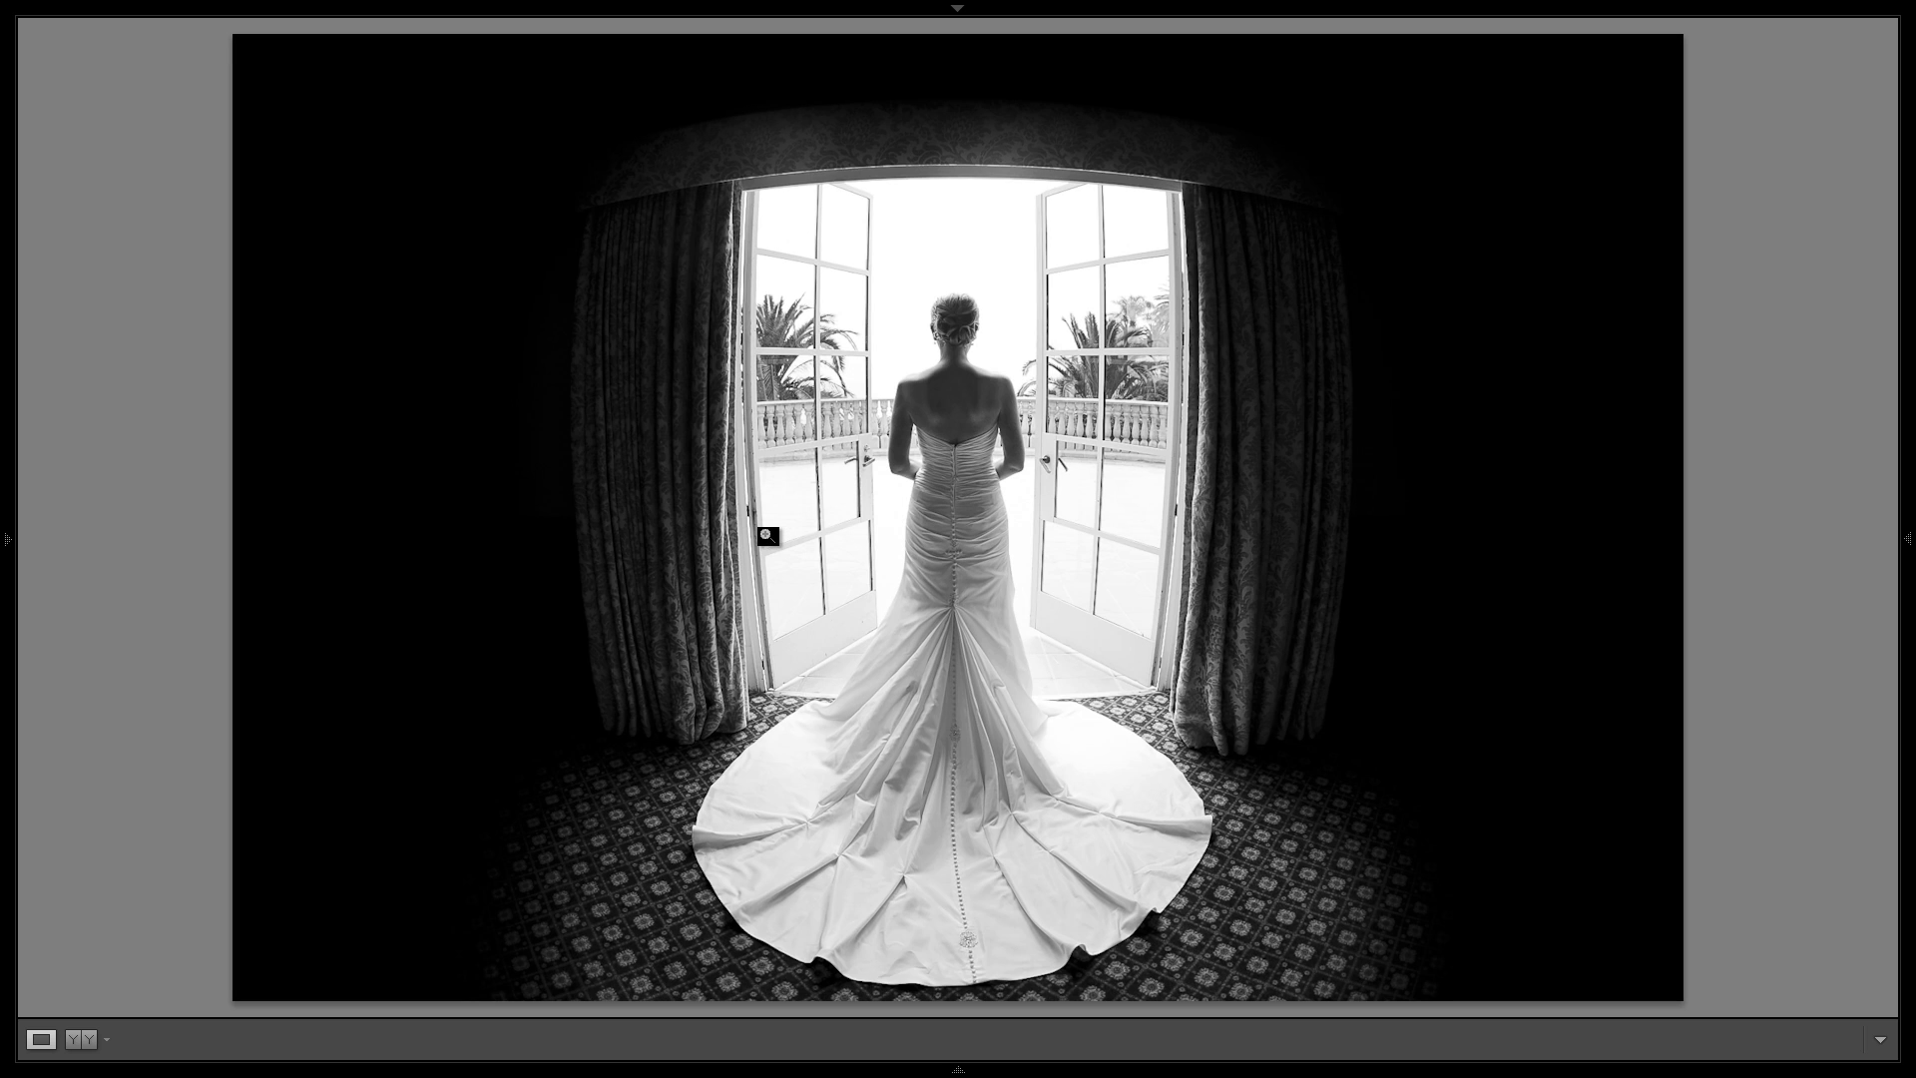
key(backslash)
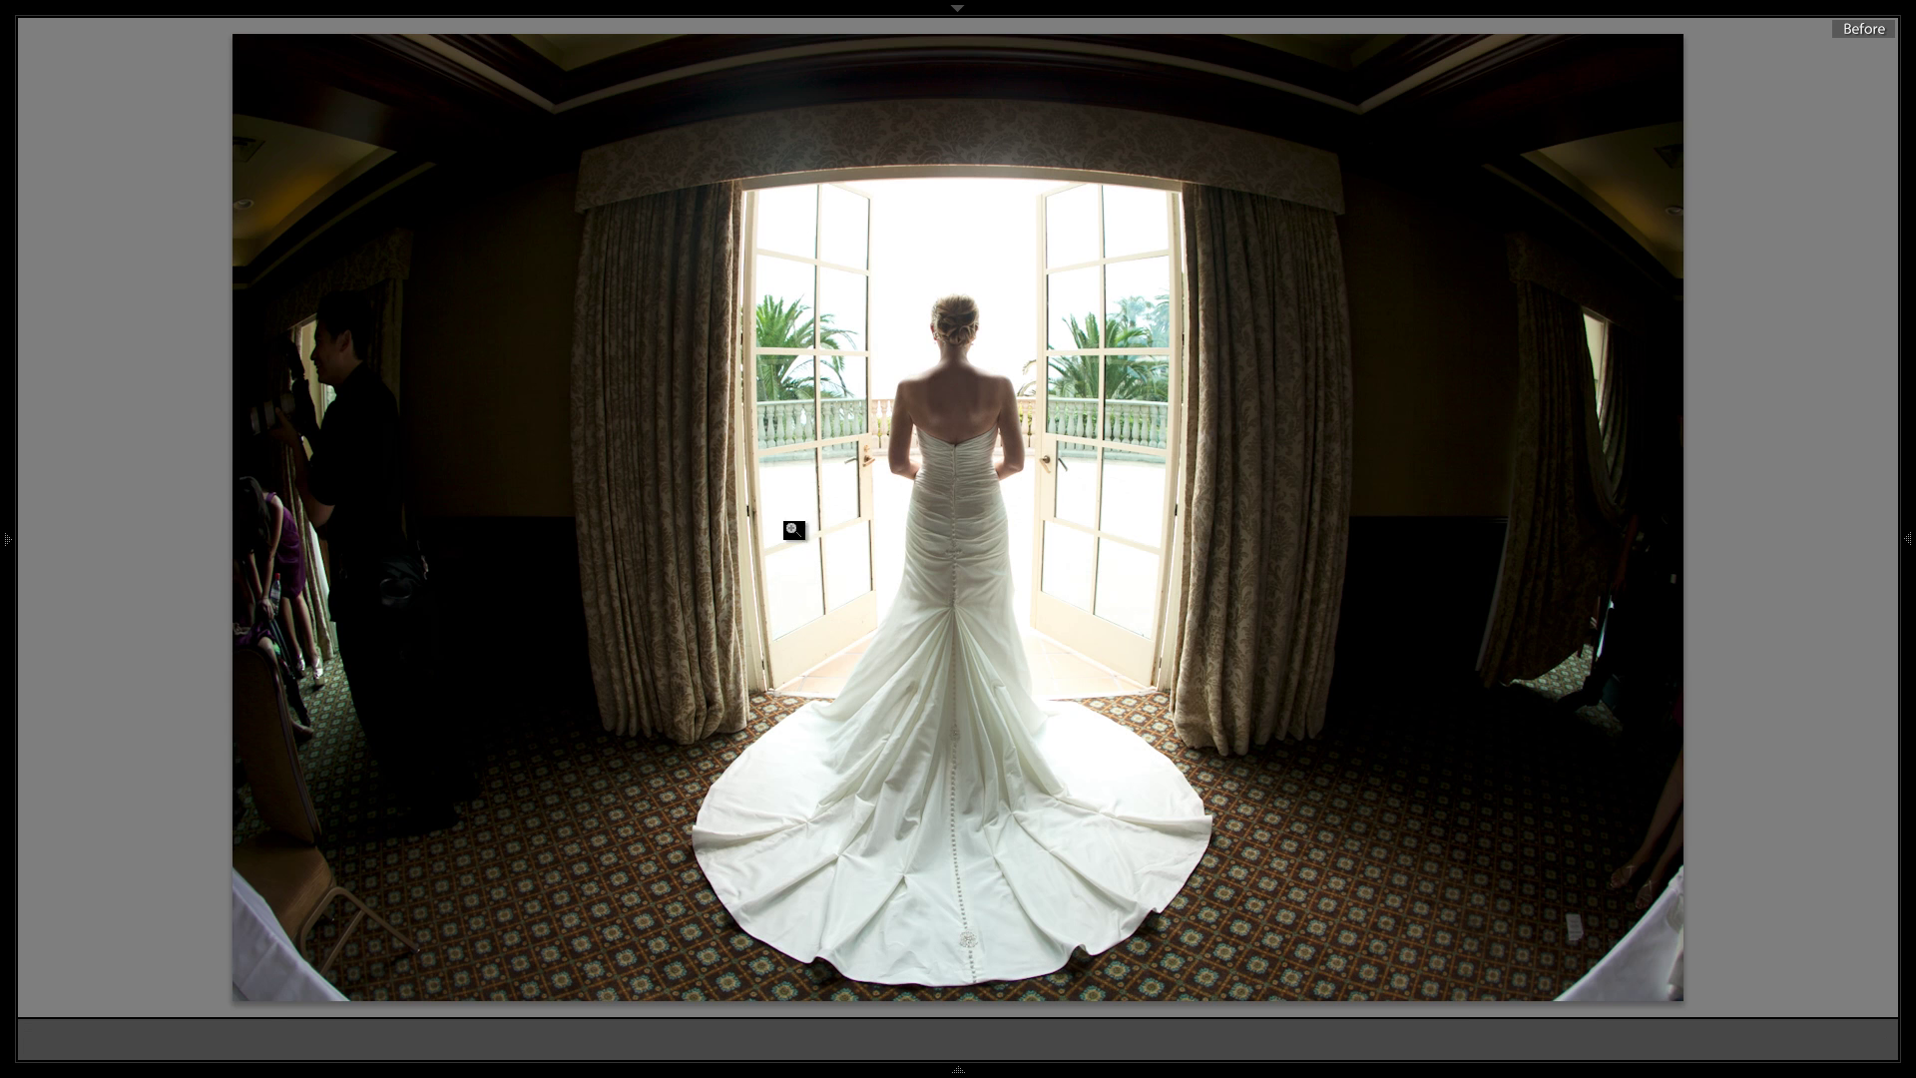
key(backslash)
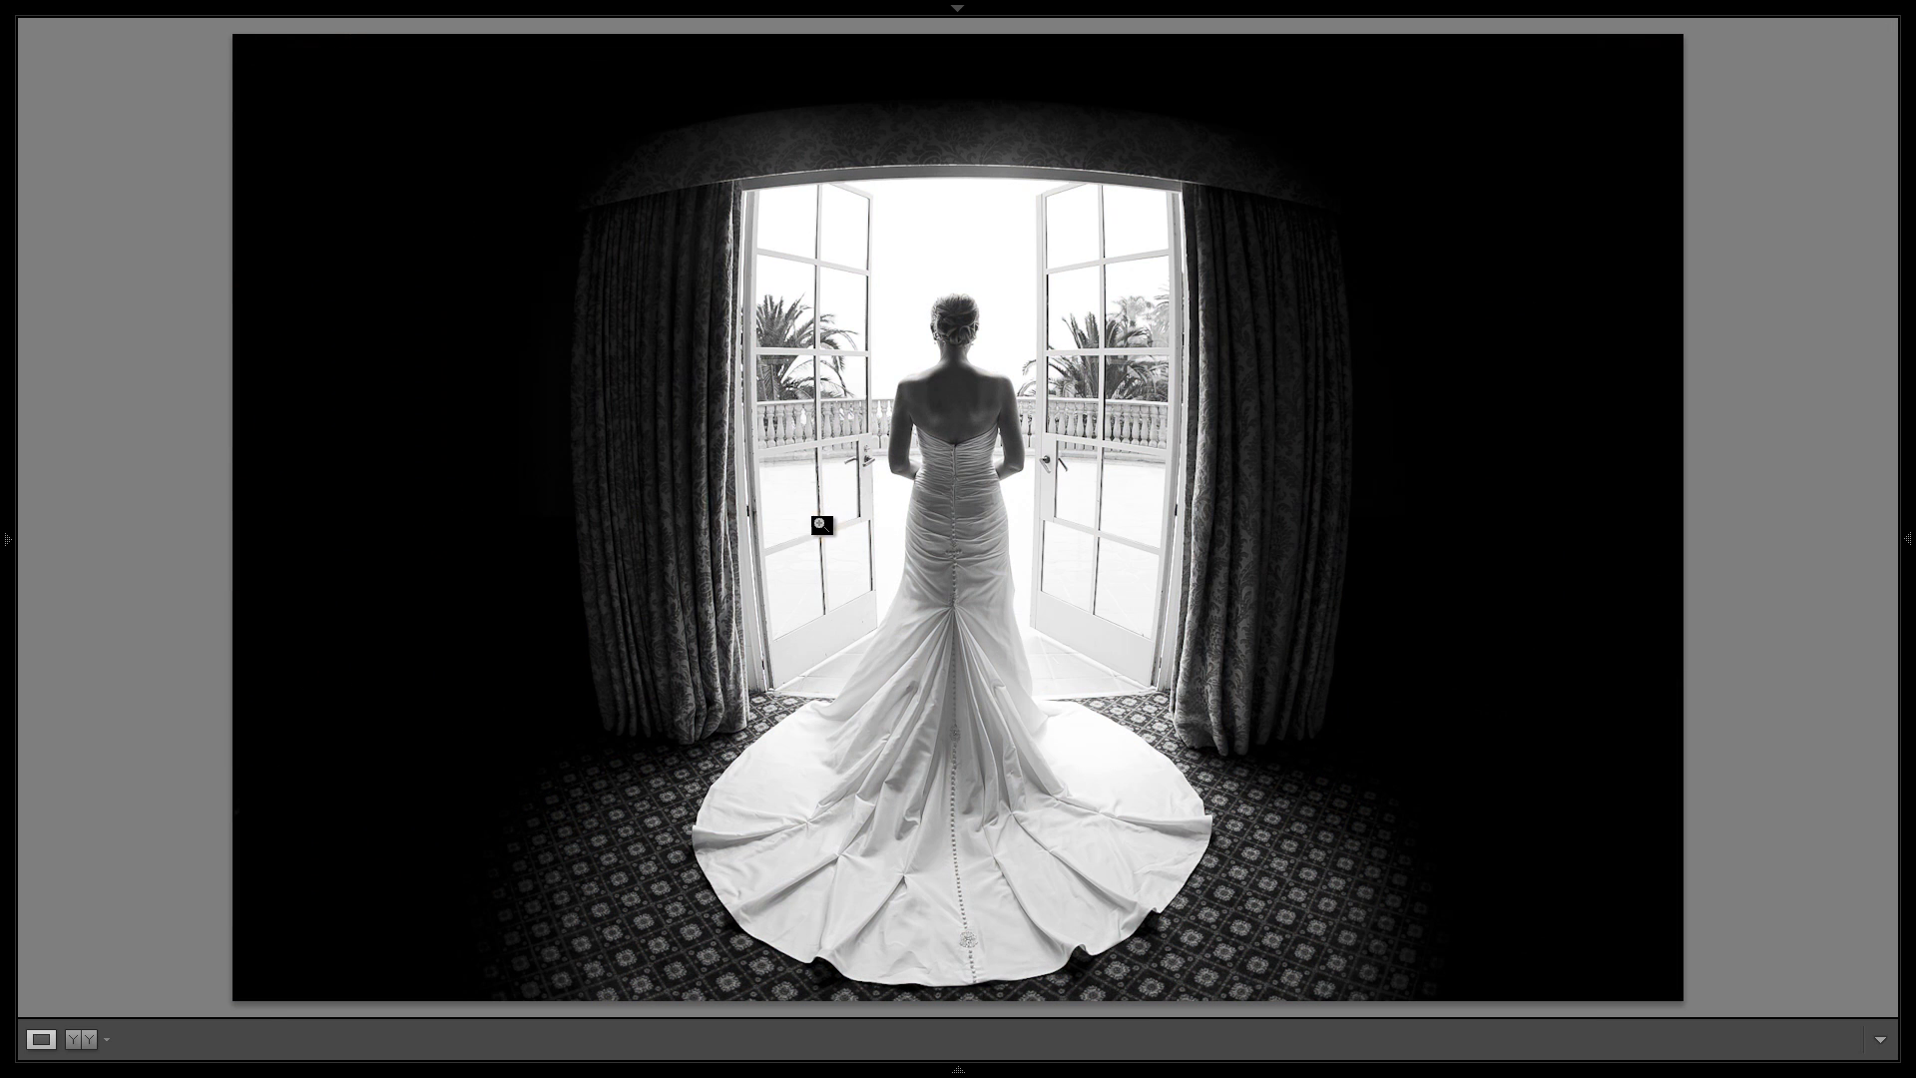
- Compare the Color Mood Shot snapshot with the unedited original and return to the Black and White Mood Shot snapshot
click(8, 465)
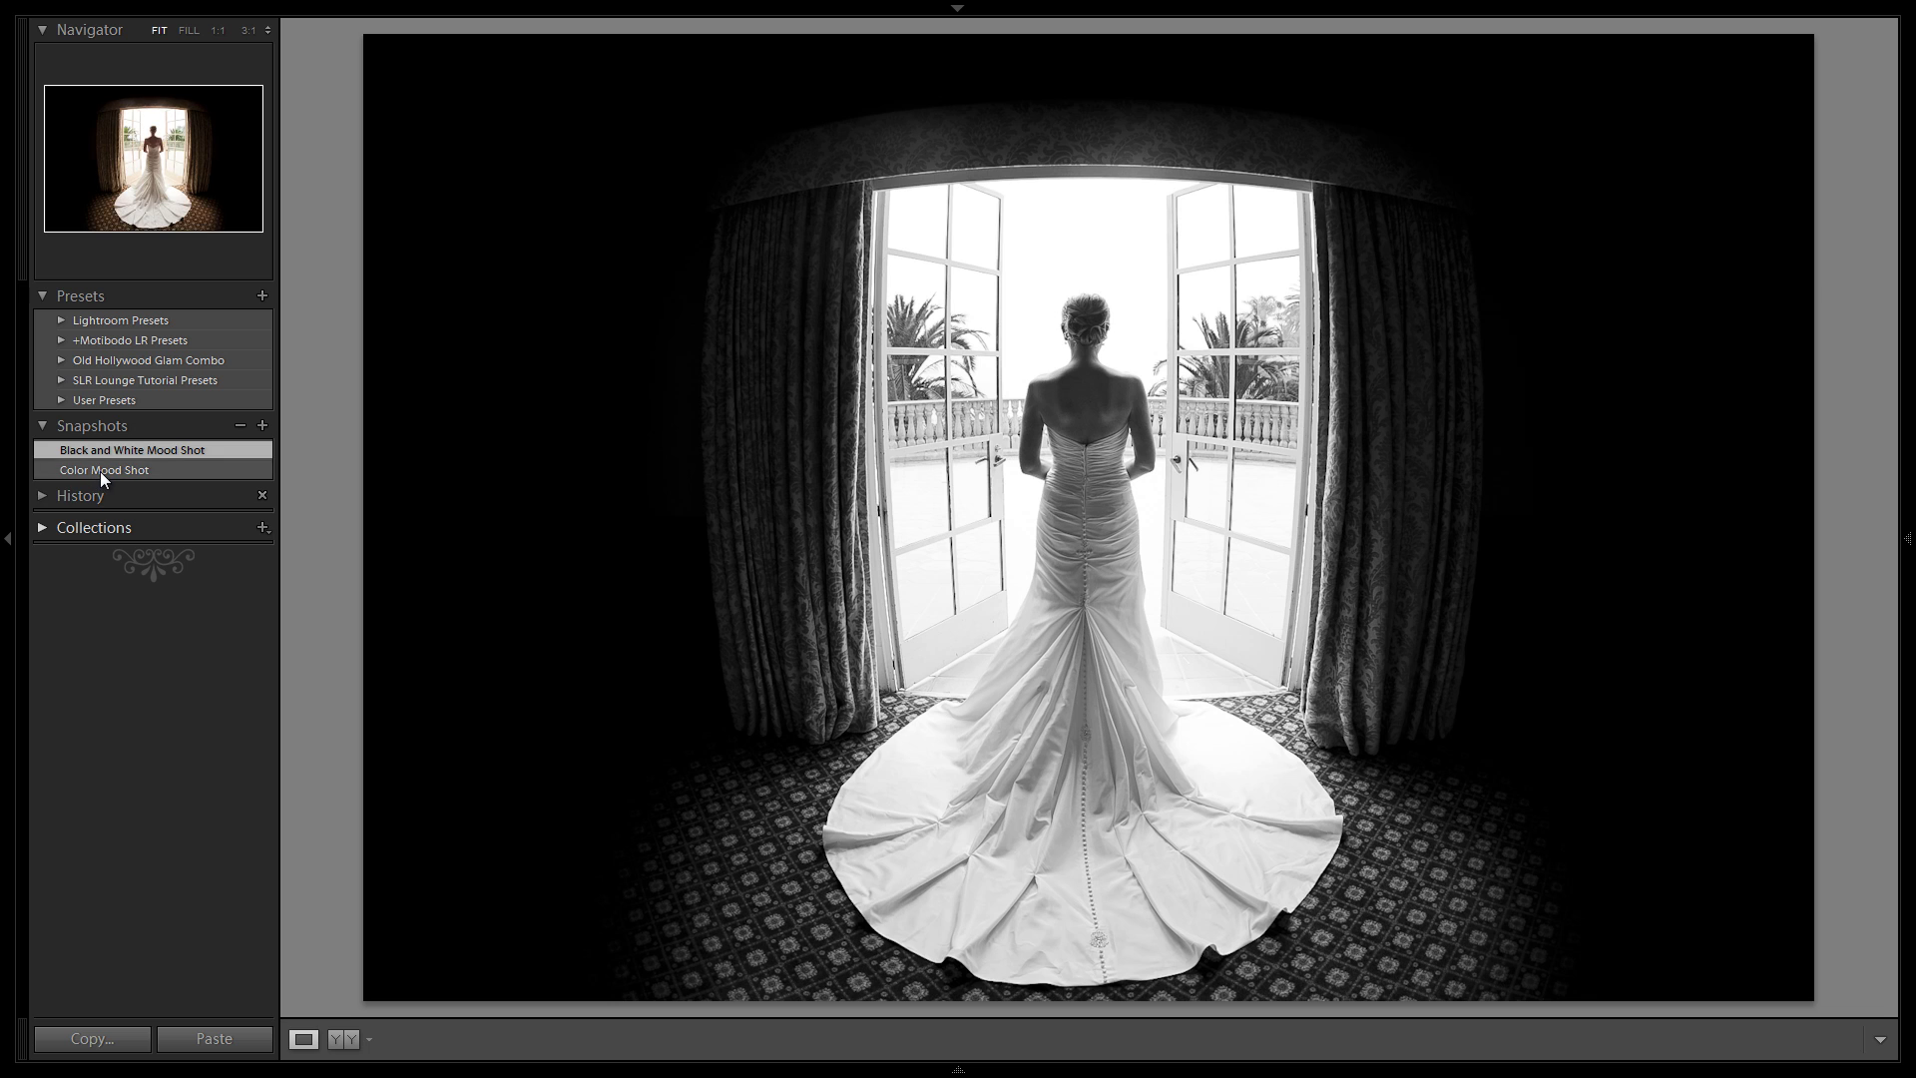
click(99, 471)
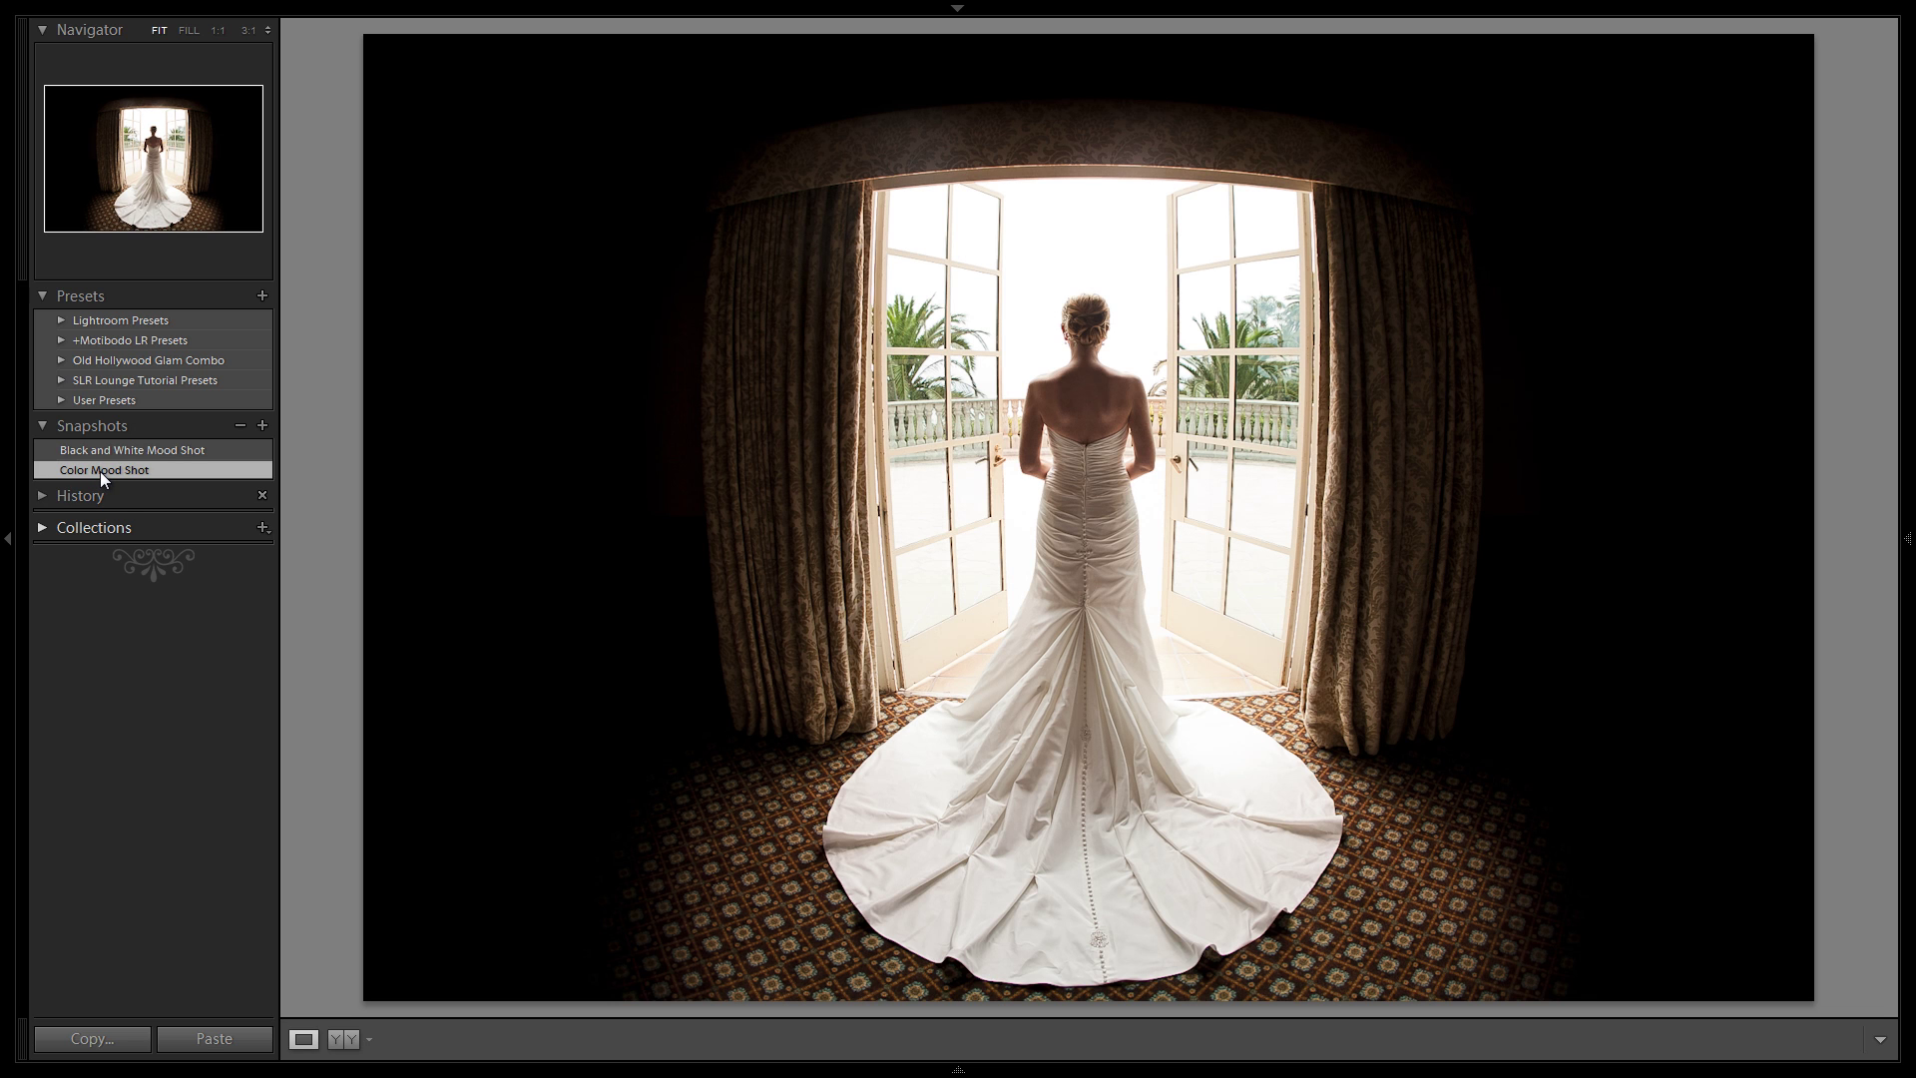
key(backslash)
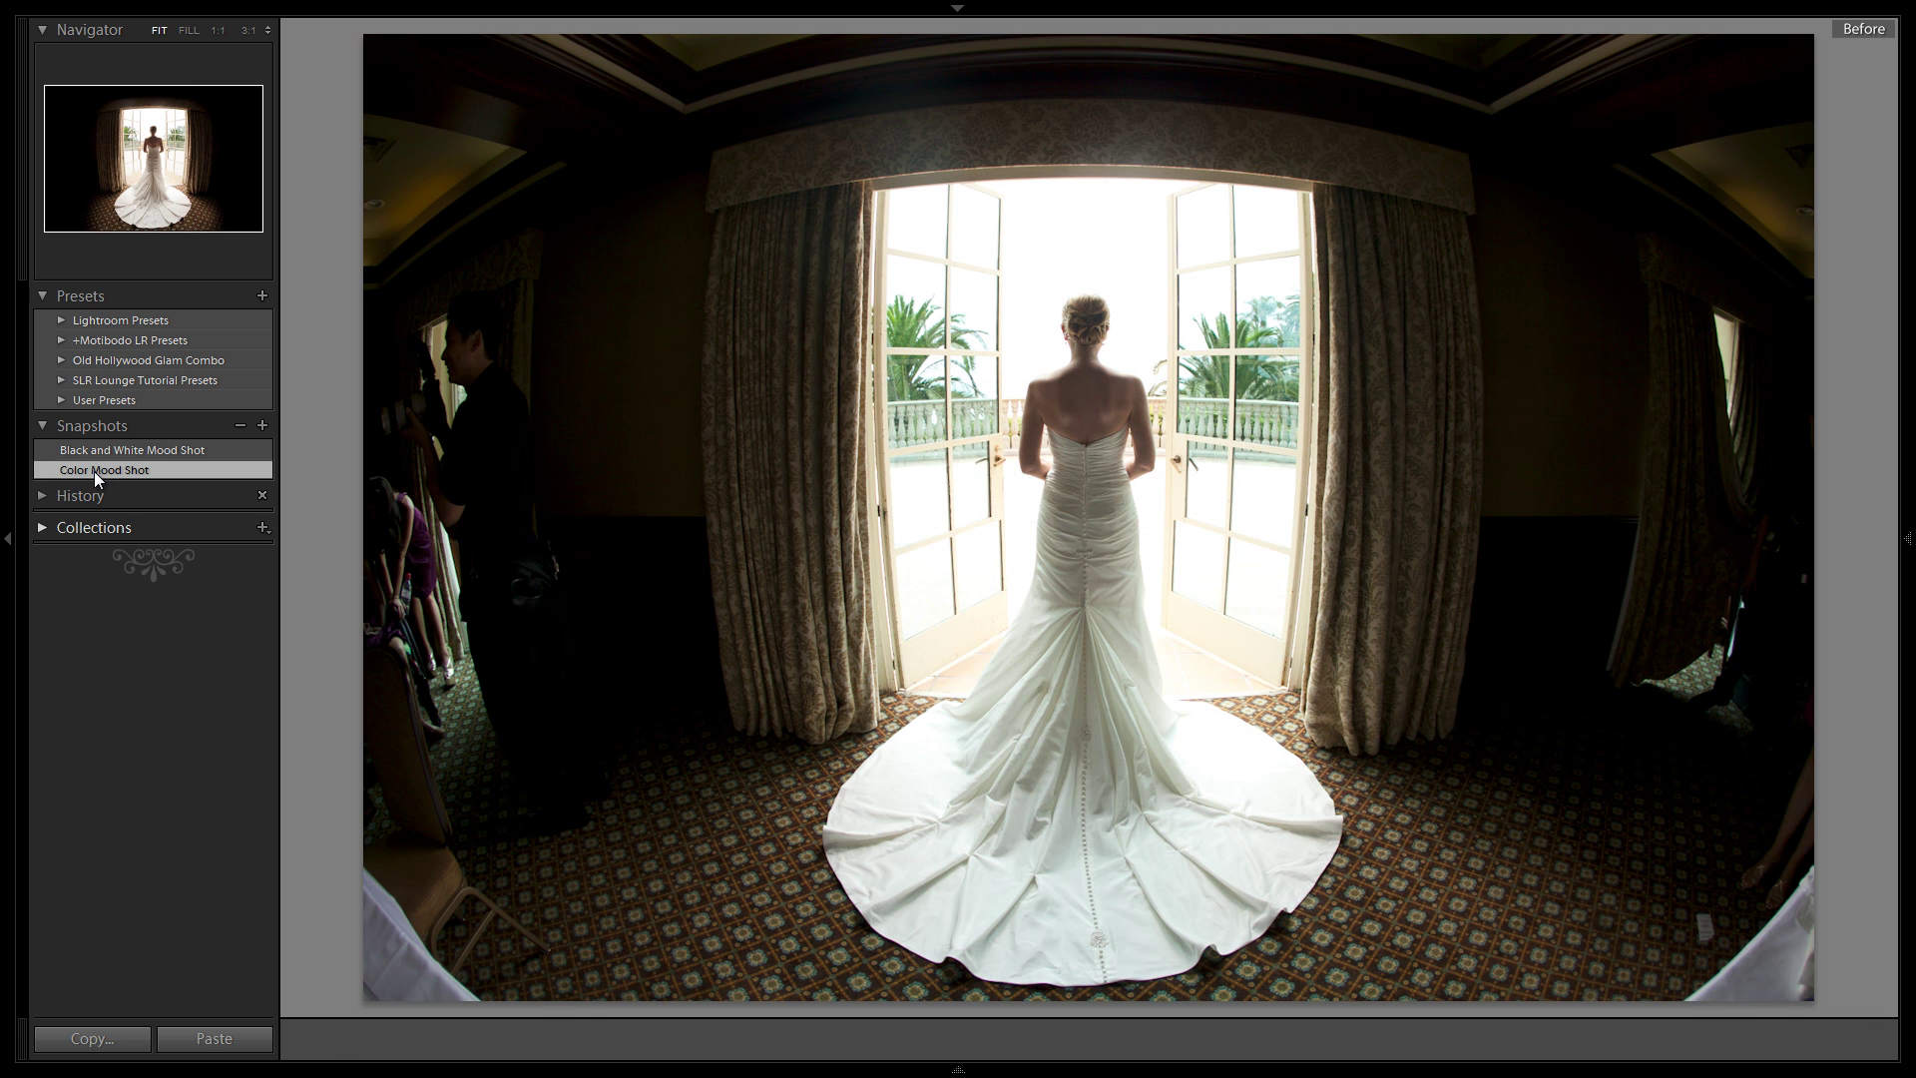
key(backslash)
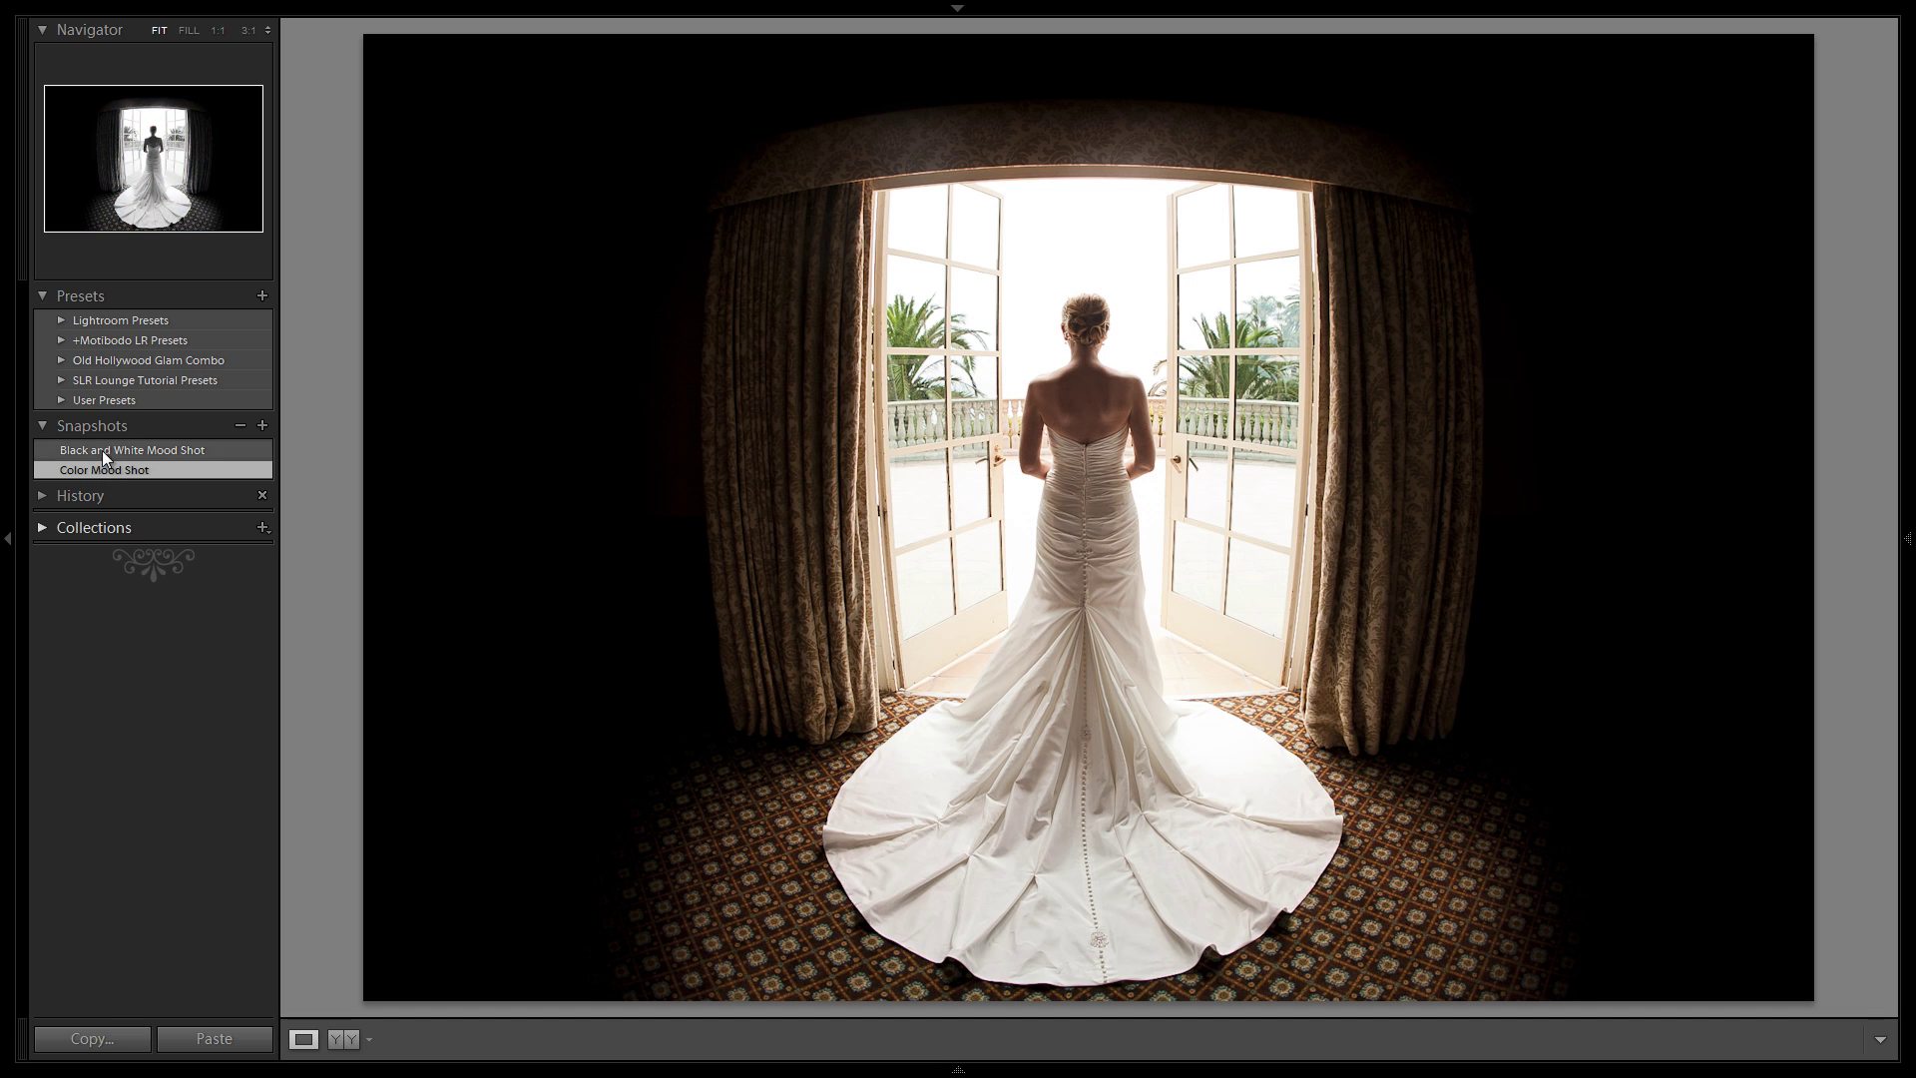
click(102, 451)
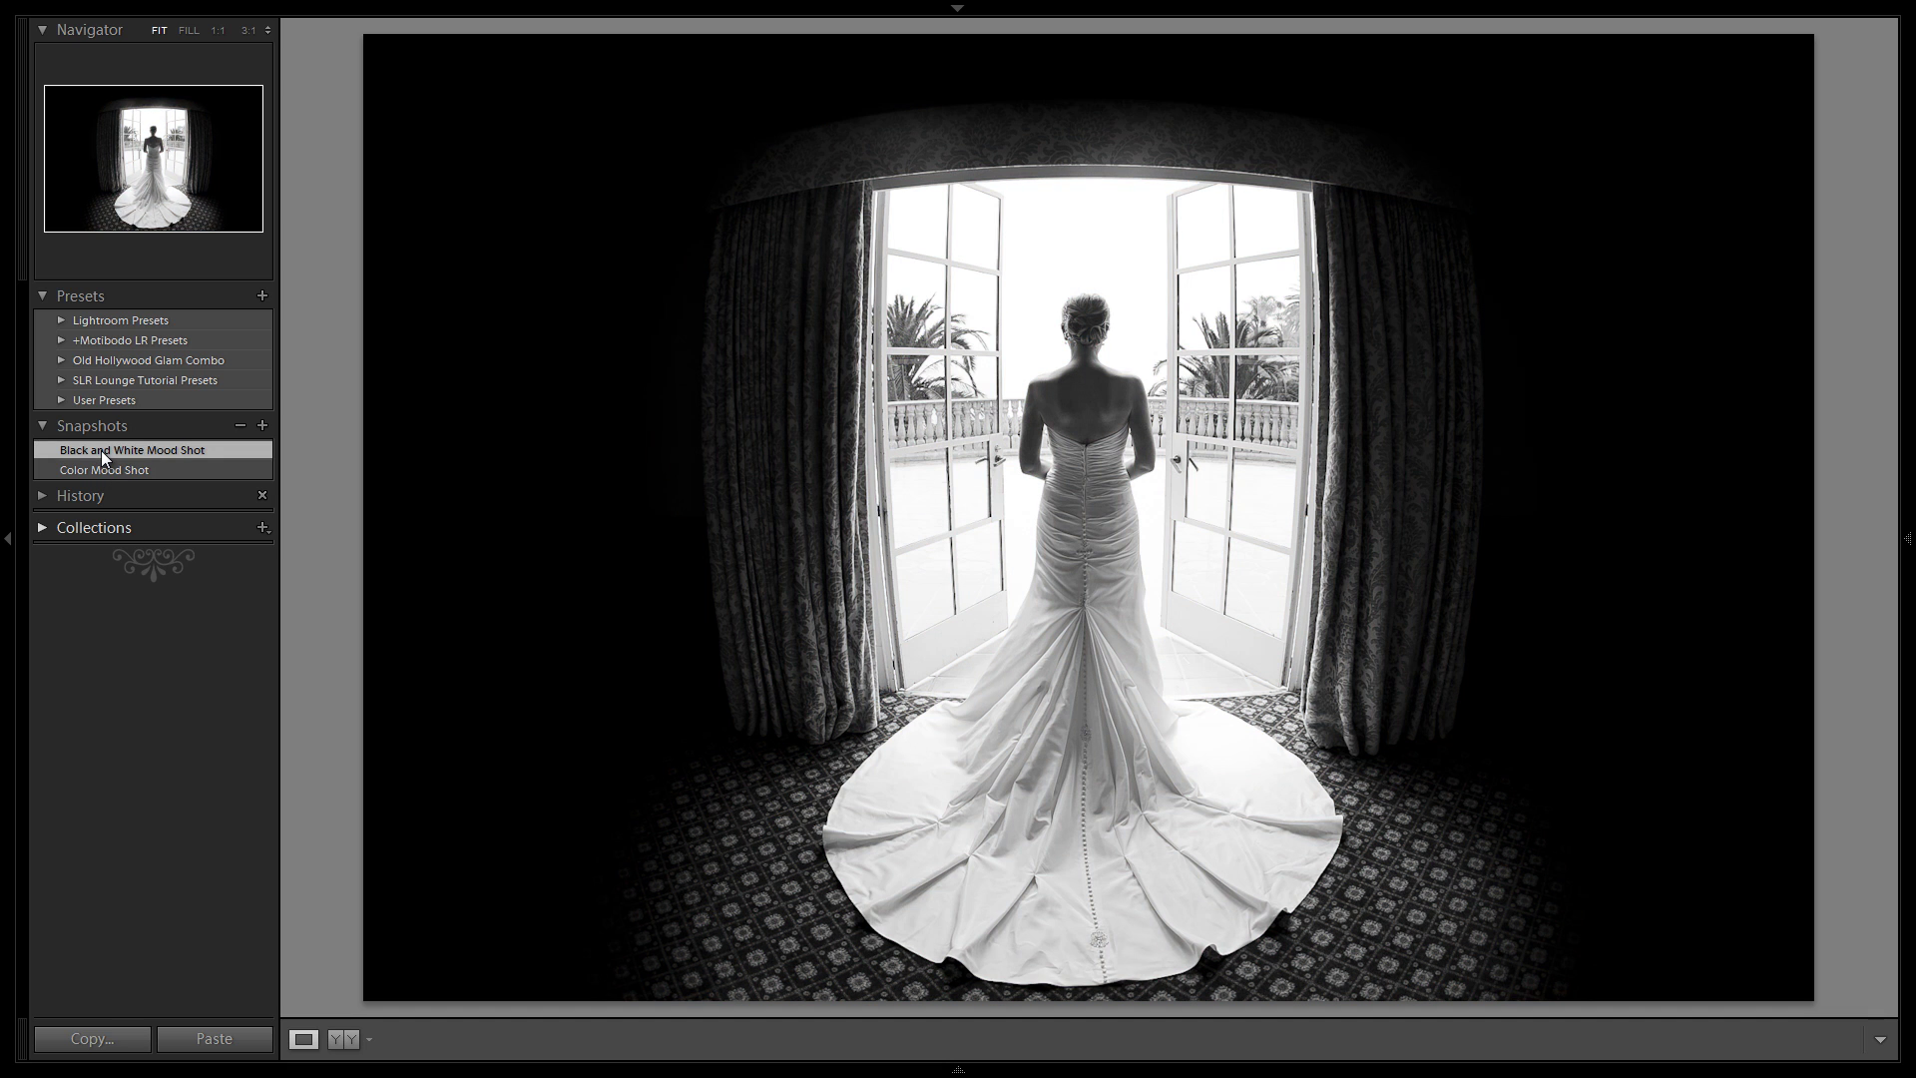